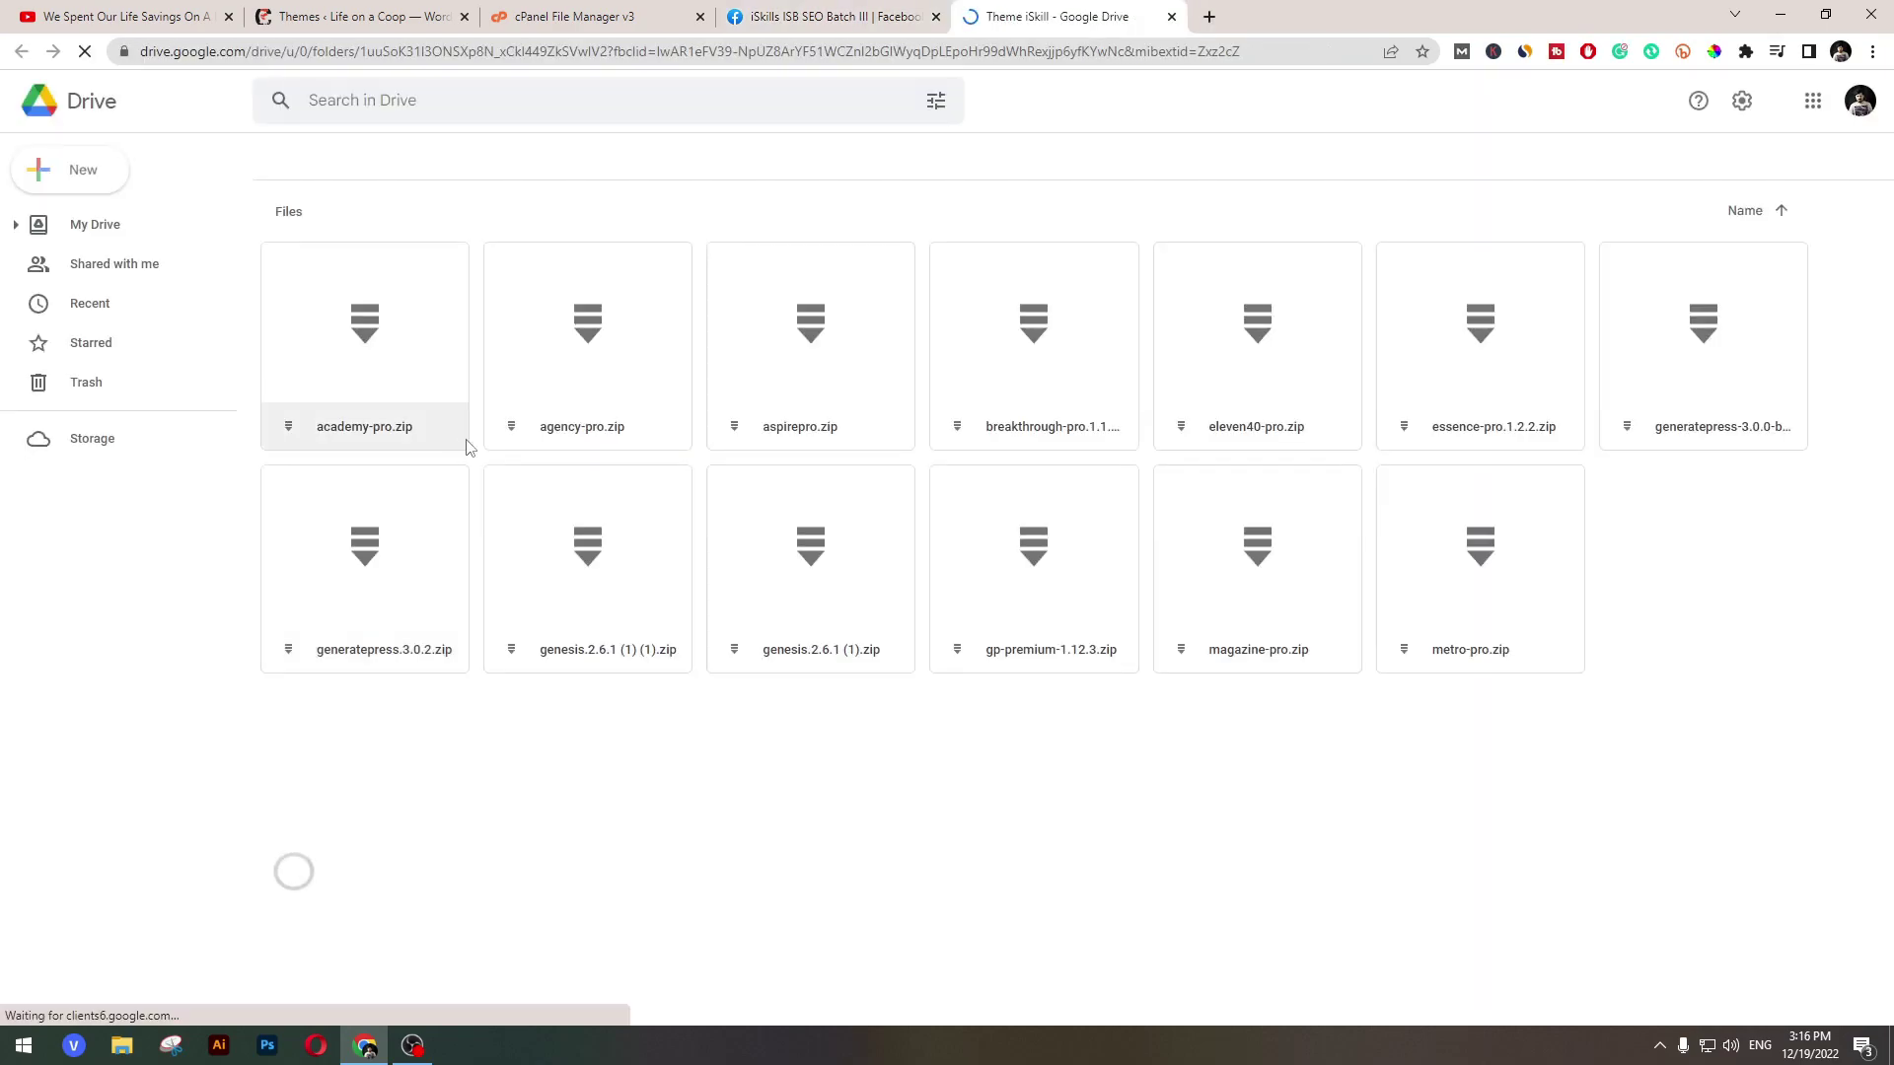
- Download the whole shared Theme iSkill folder from Google Drive as a zip archive
key("ctrl+shift+Tab")
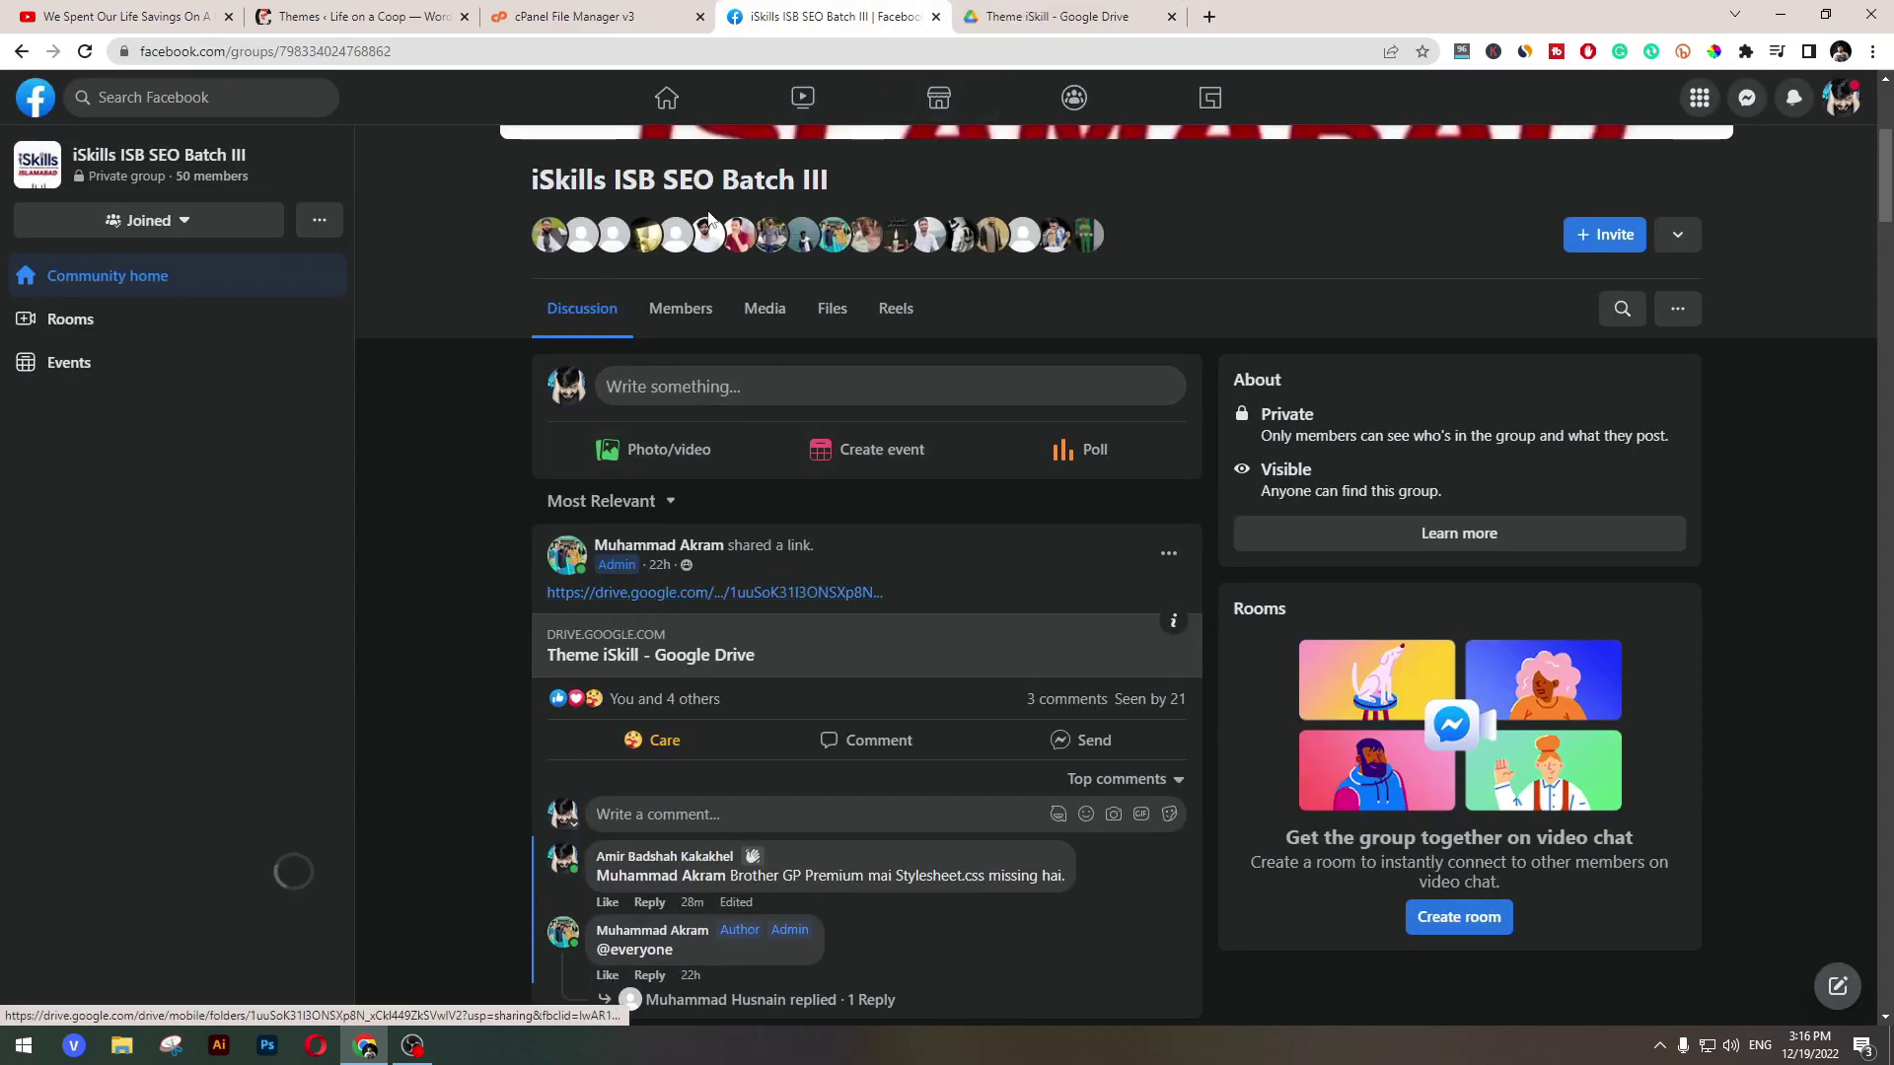
left_click(1060, 16)
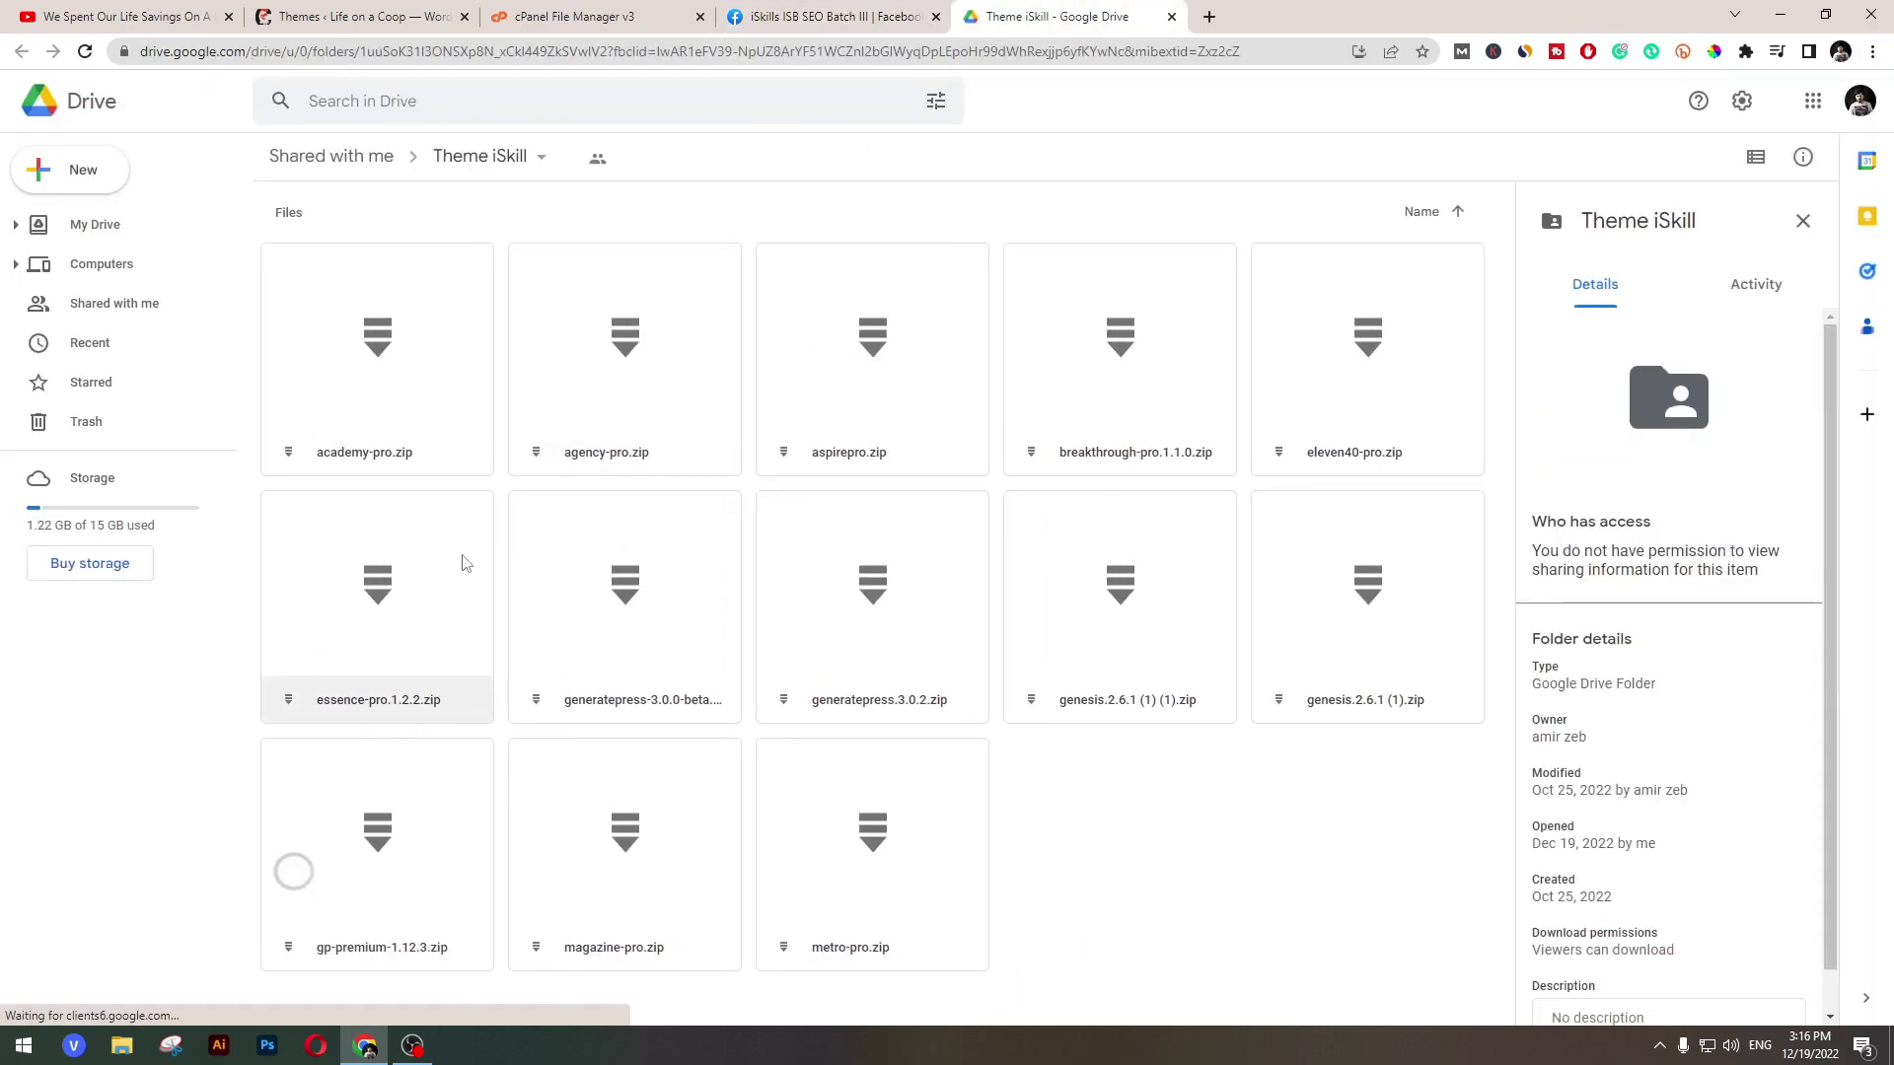
left_click(540, 158)
left_click(558, 550)
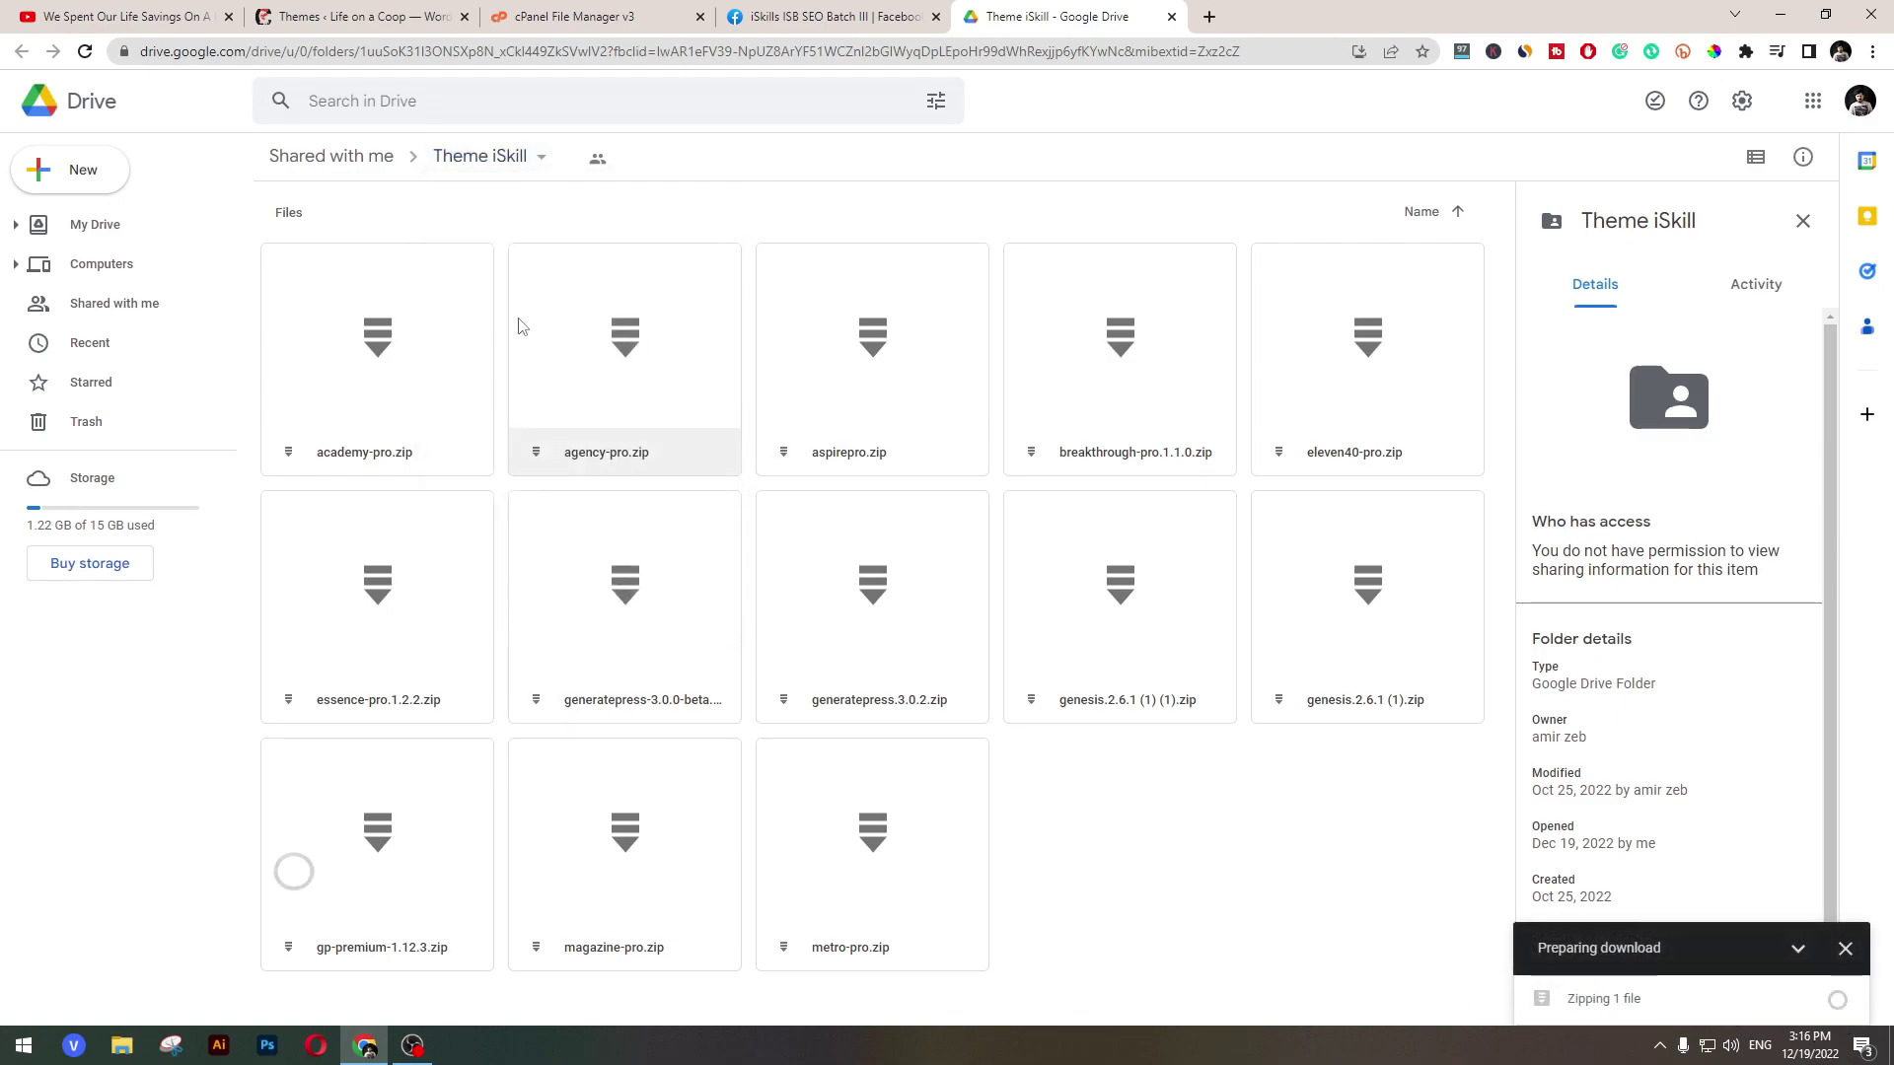
left_click(507, 158)
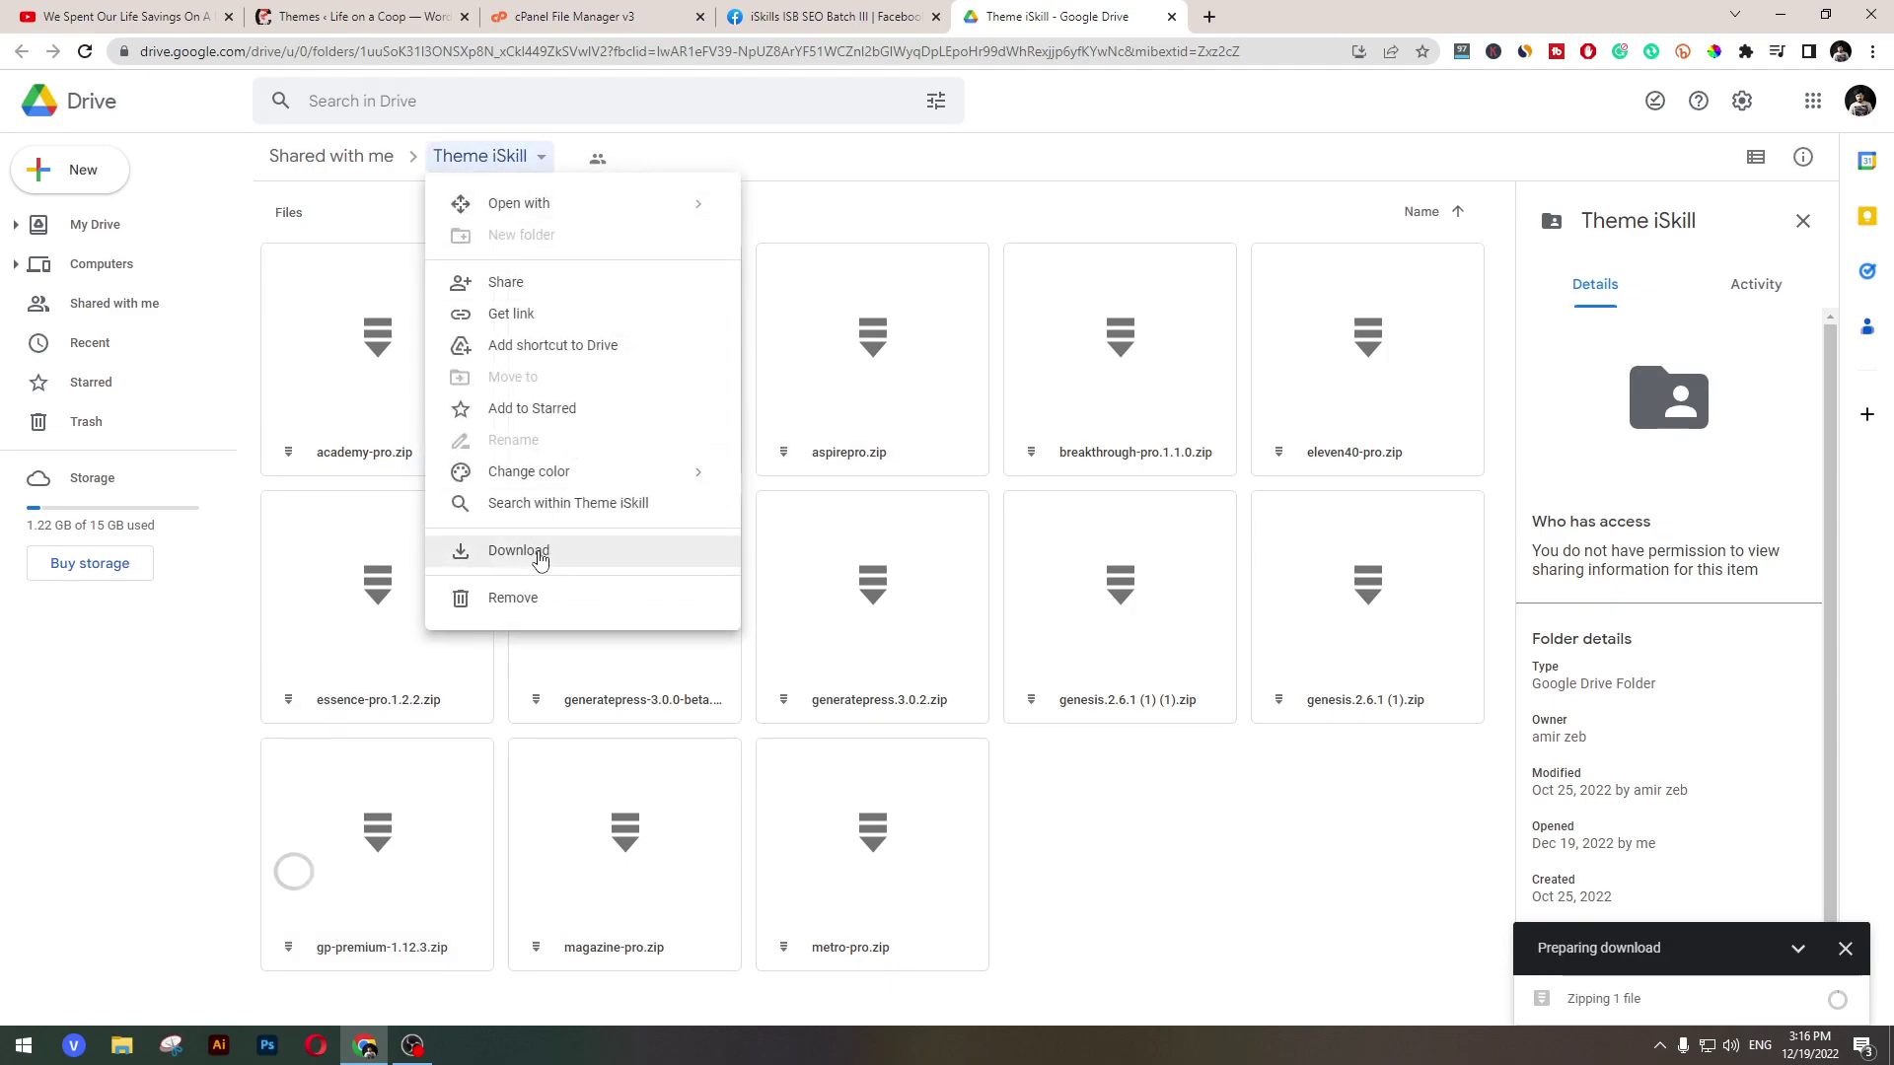
left_click(241, 738)
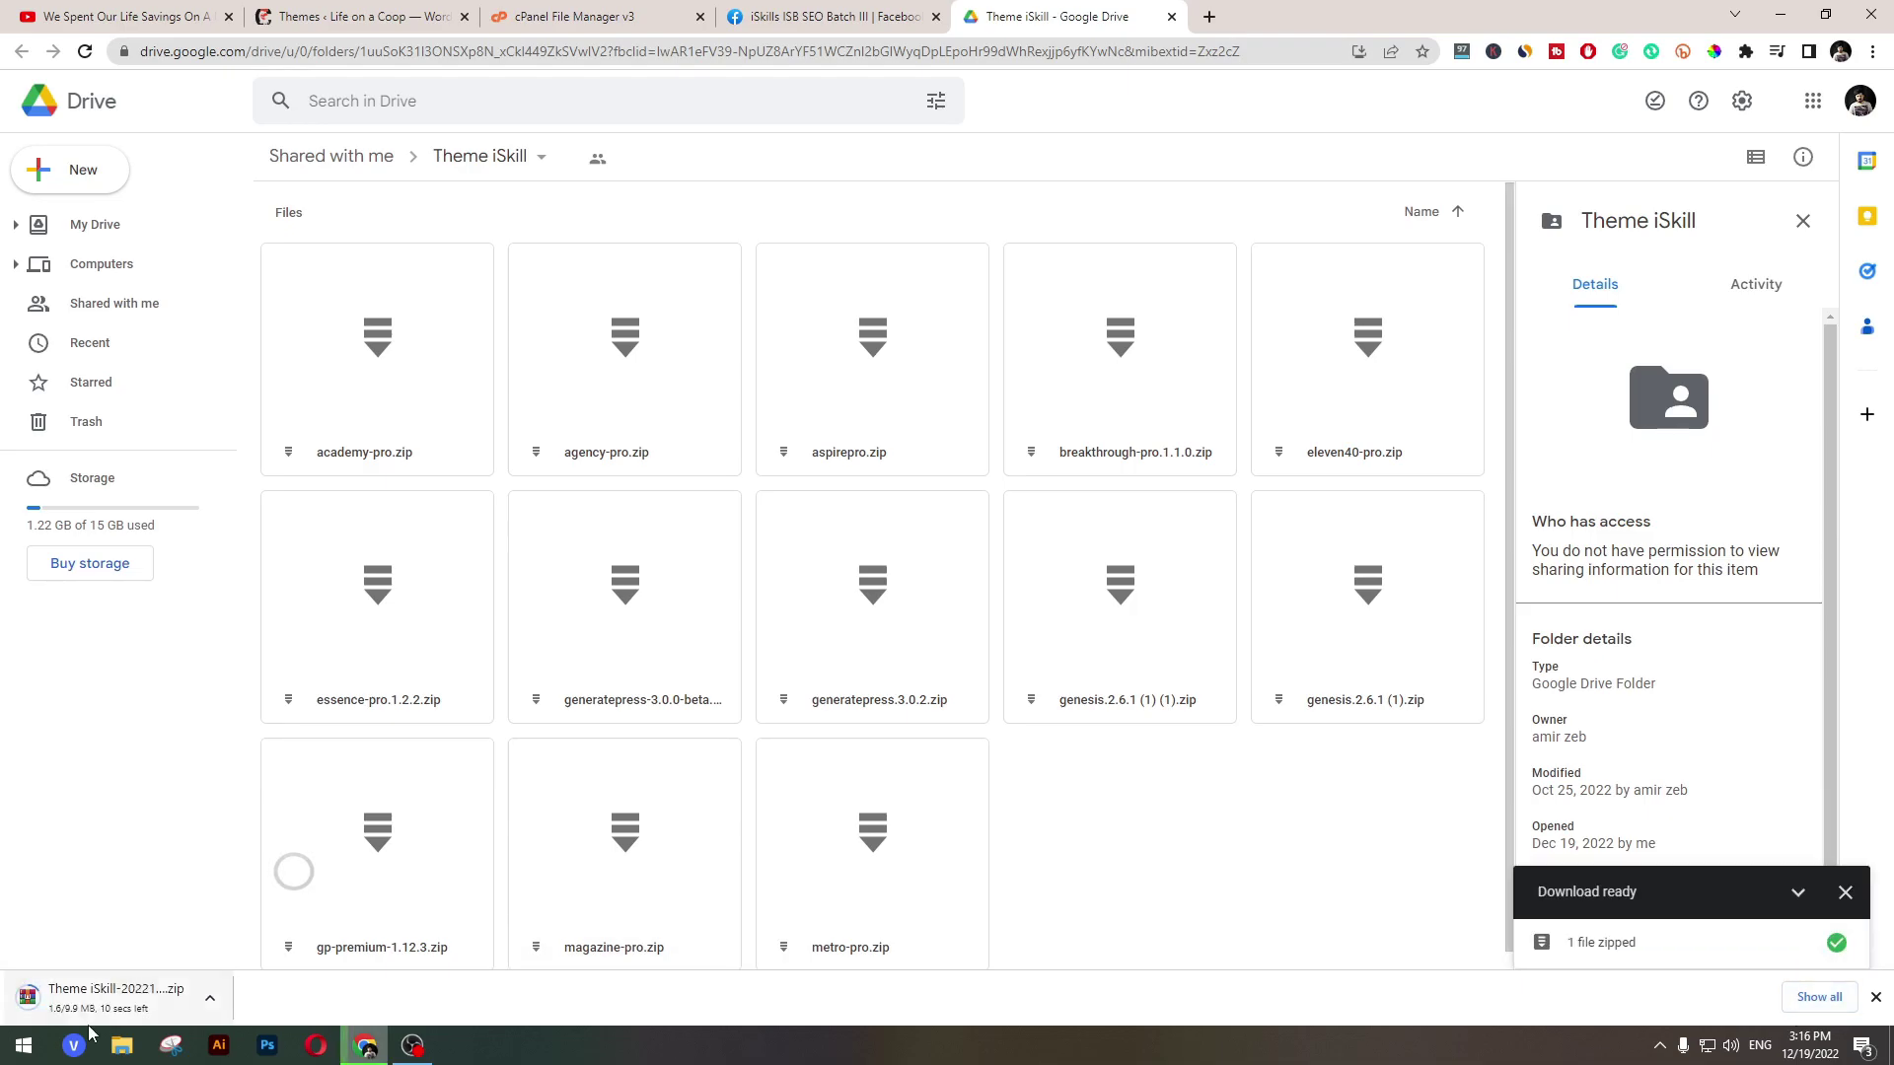
- Place the downloaded Theme iSkill archive in the websites\resource folder on the Work (F:) drive
left_click(109, 997)
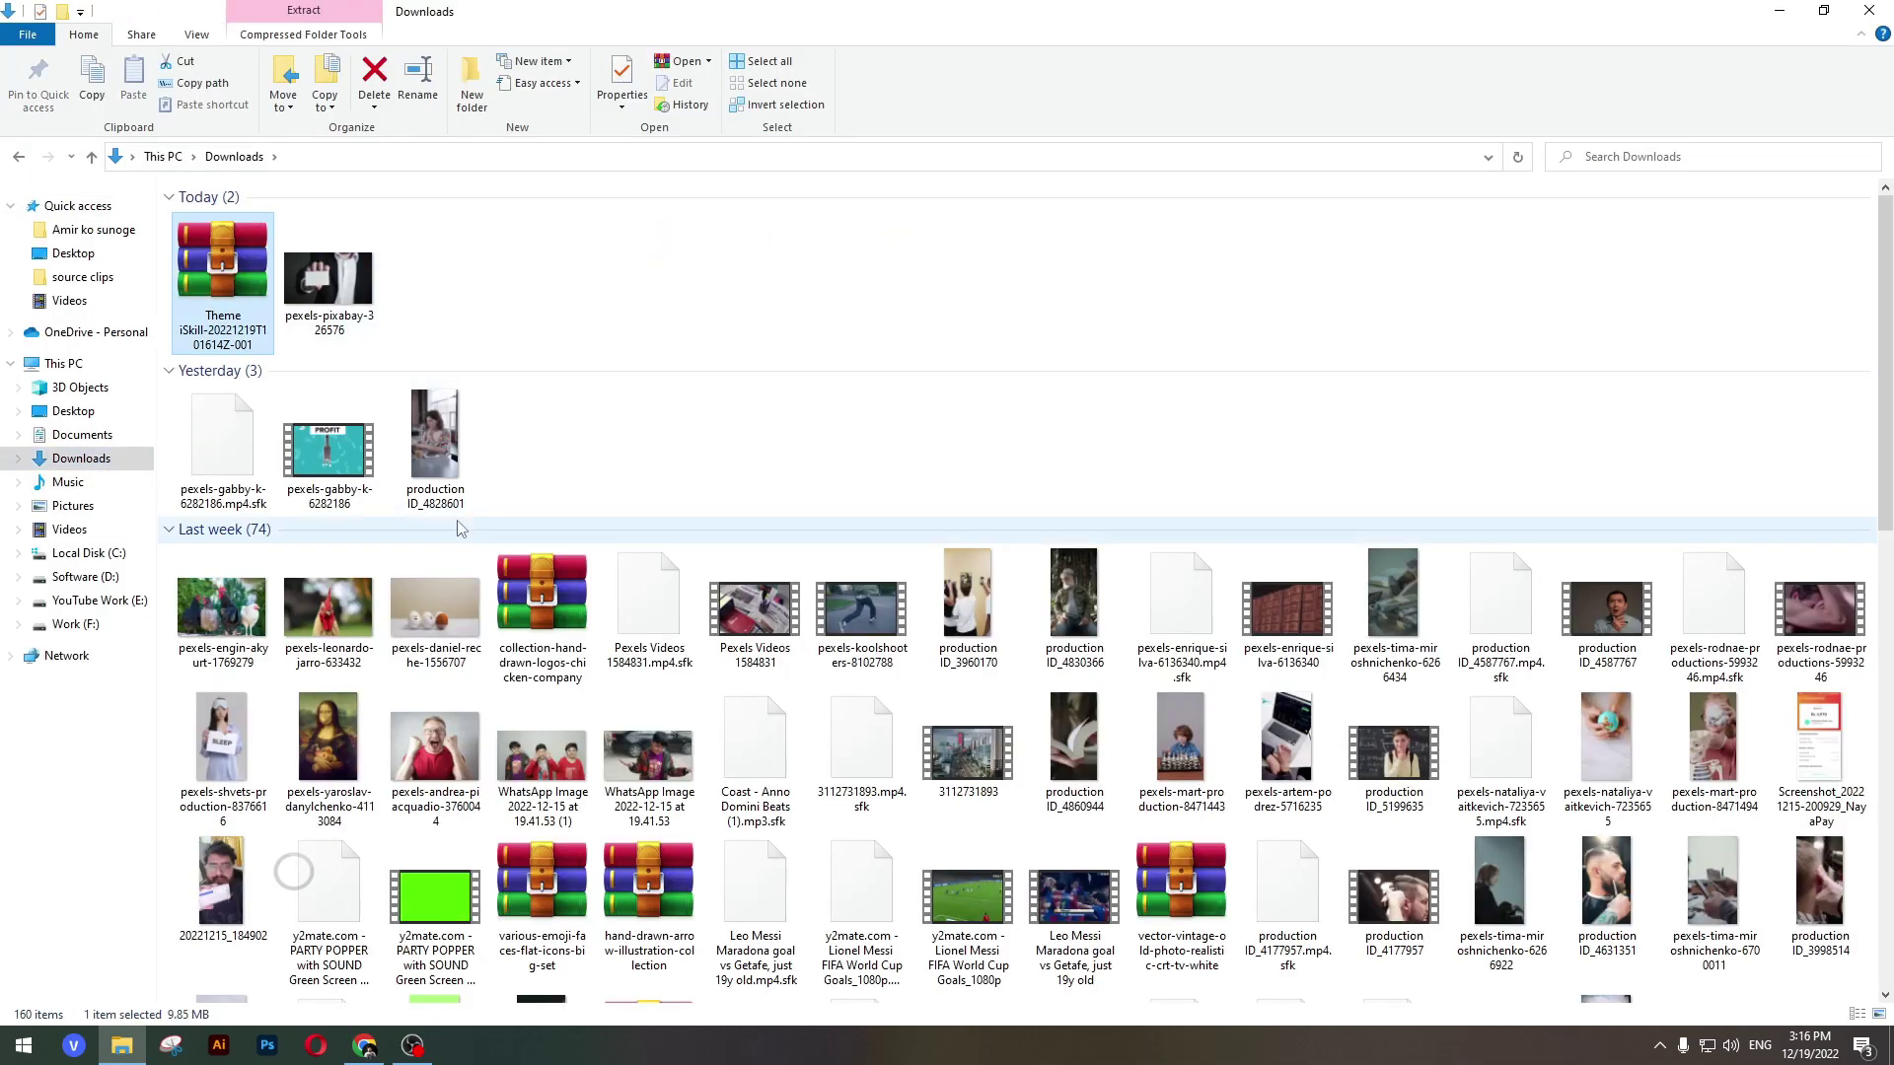
left_click(99, 600)
left_click(76, 624)
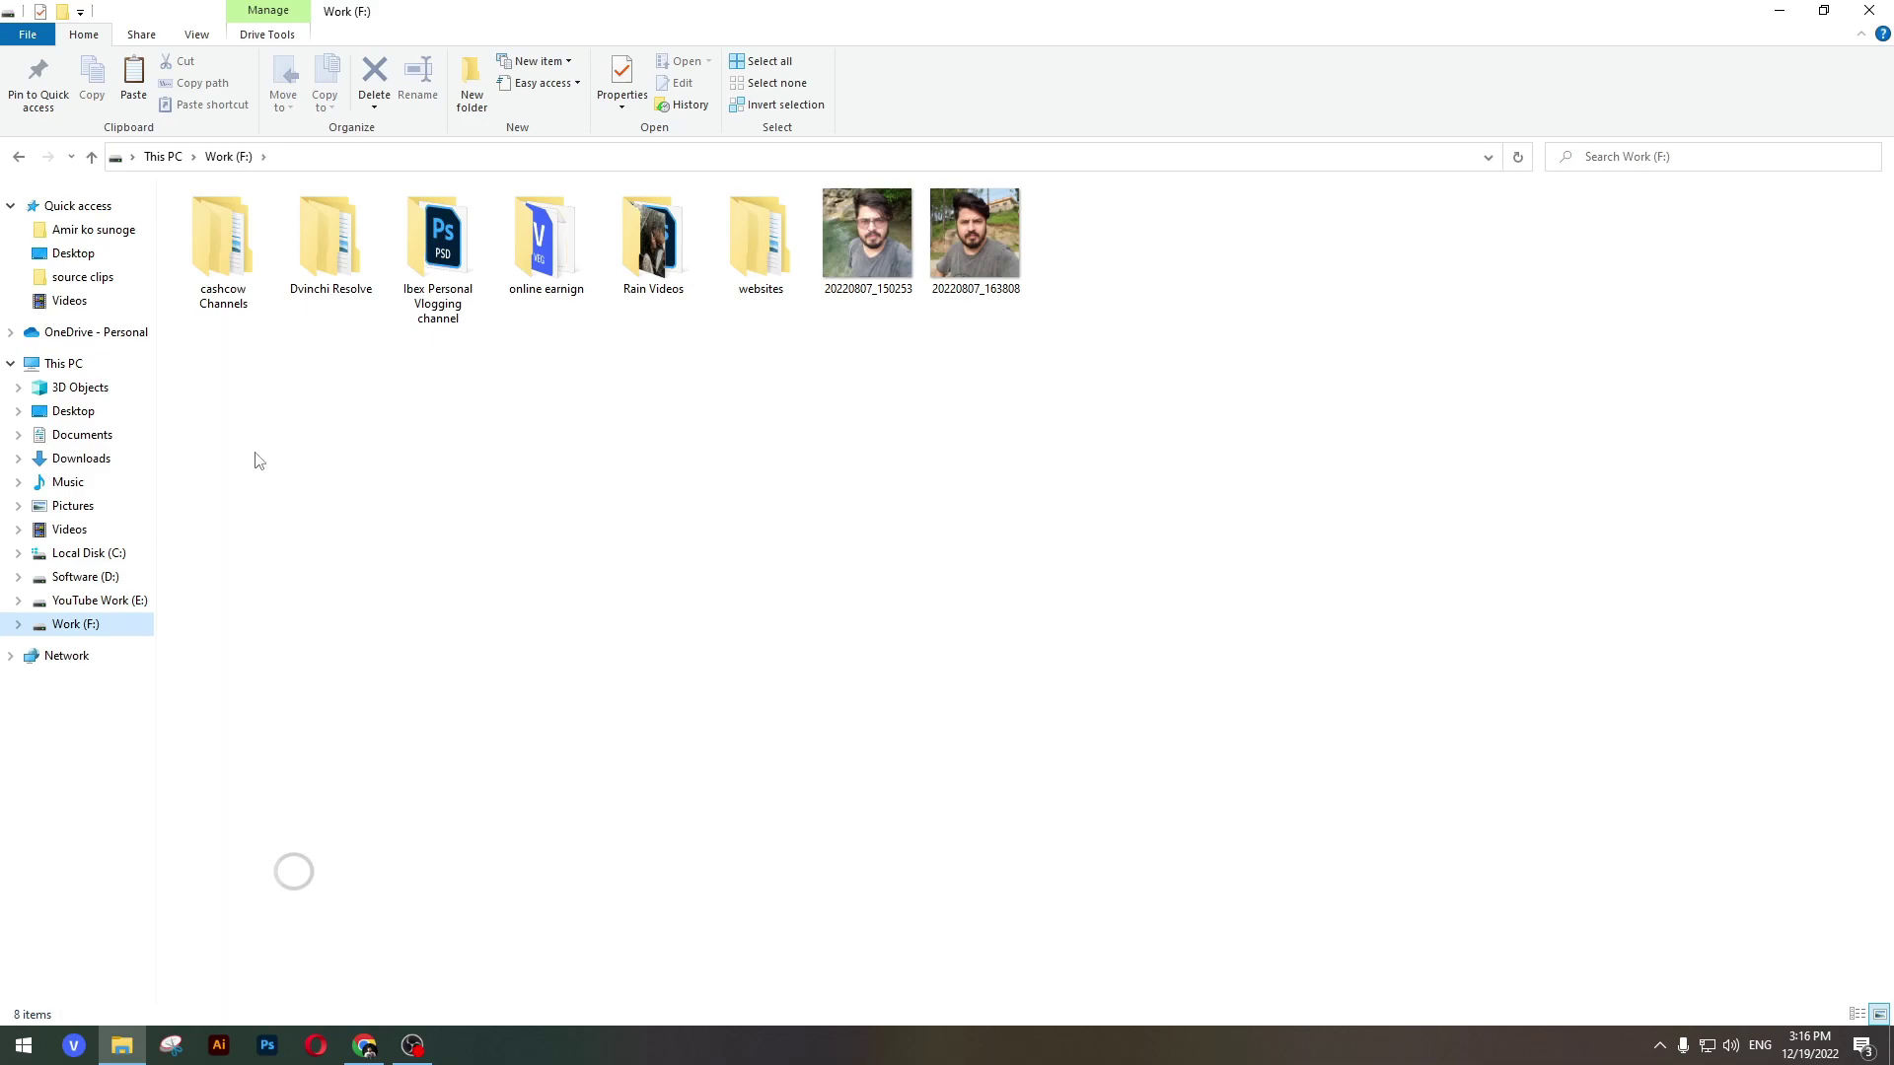
double_click(761, 236)
double_click(211, 240)
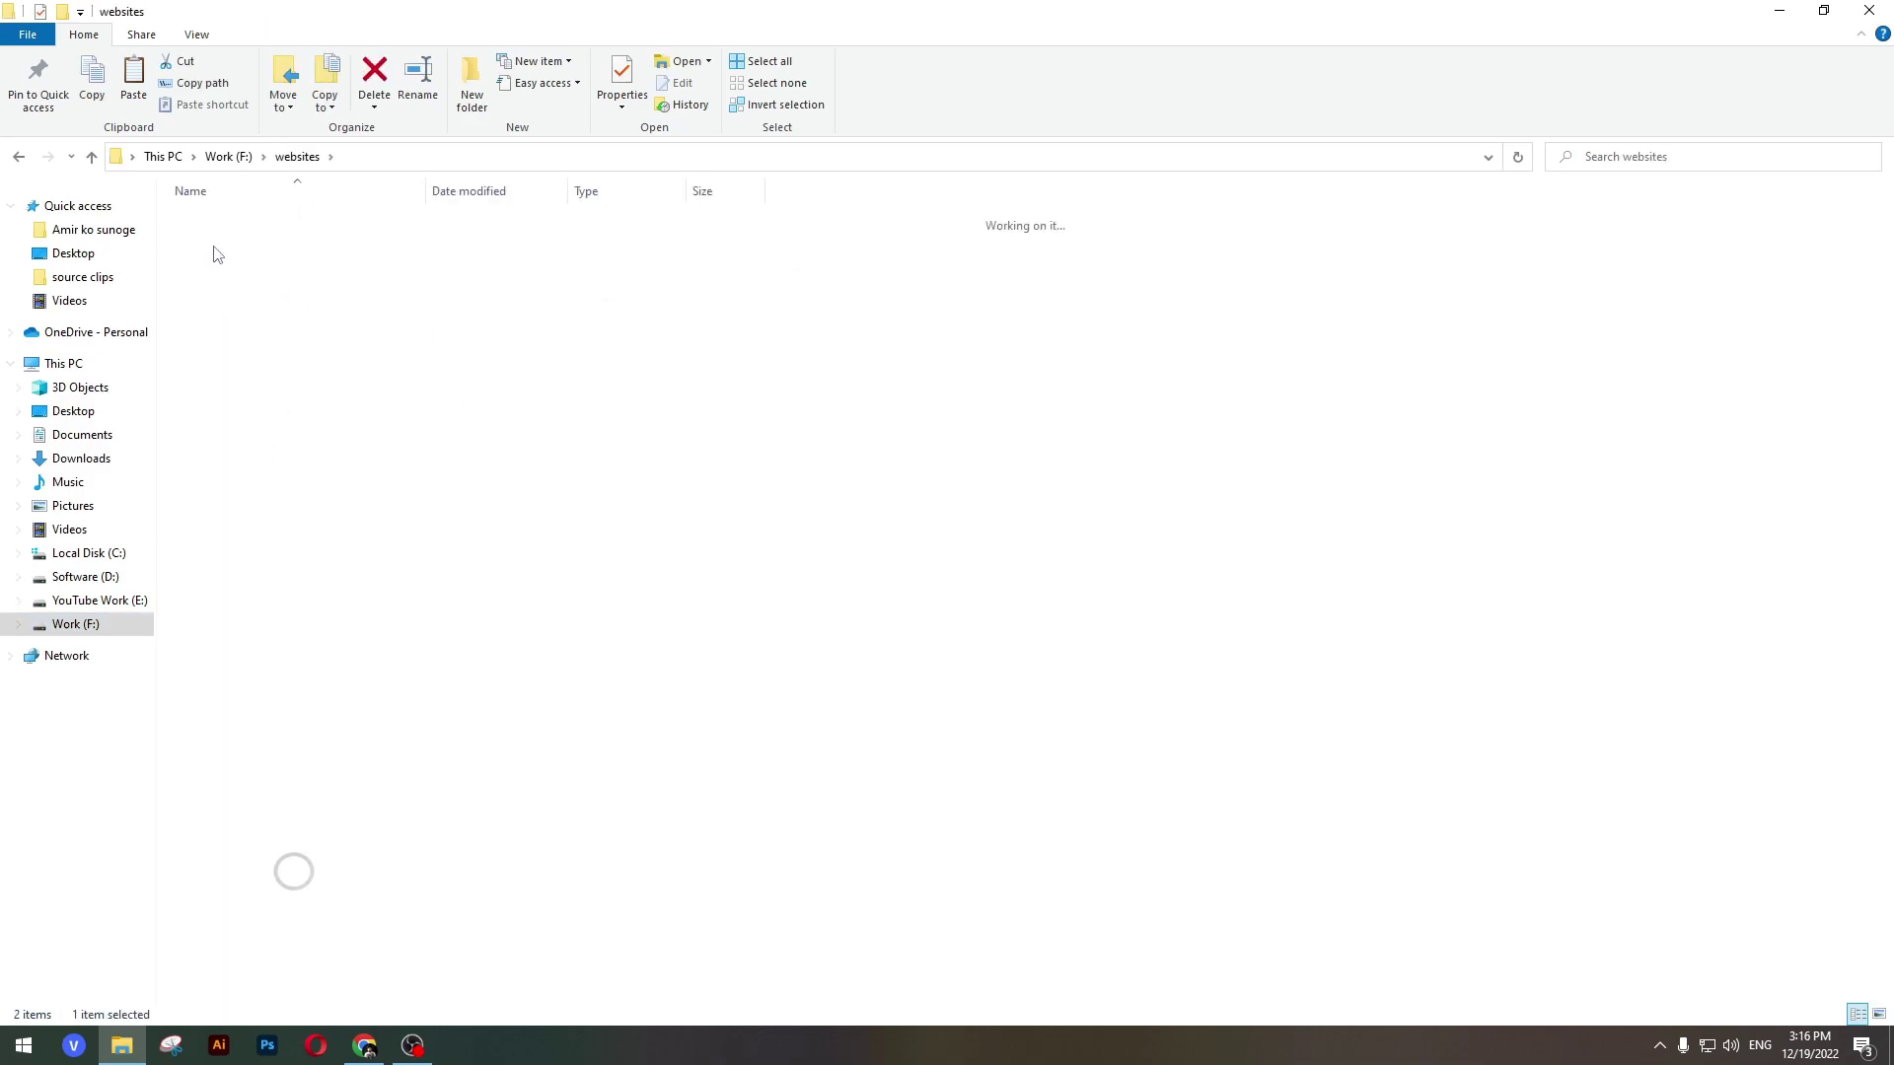
key("ctrl+v")
right_click(317, 316)
left_click(365, 391)
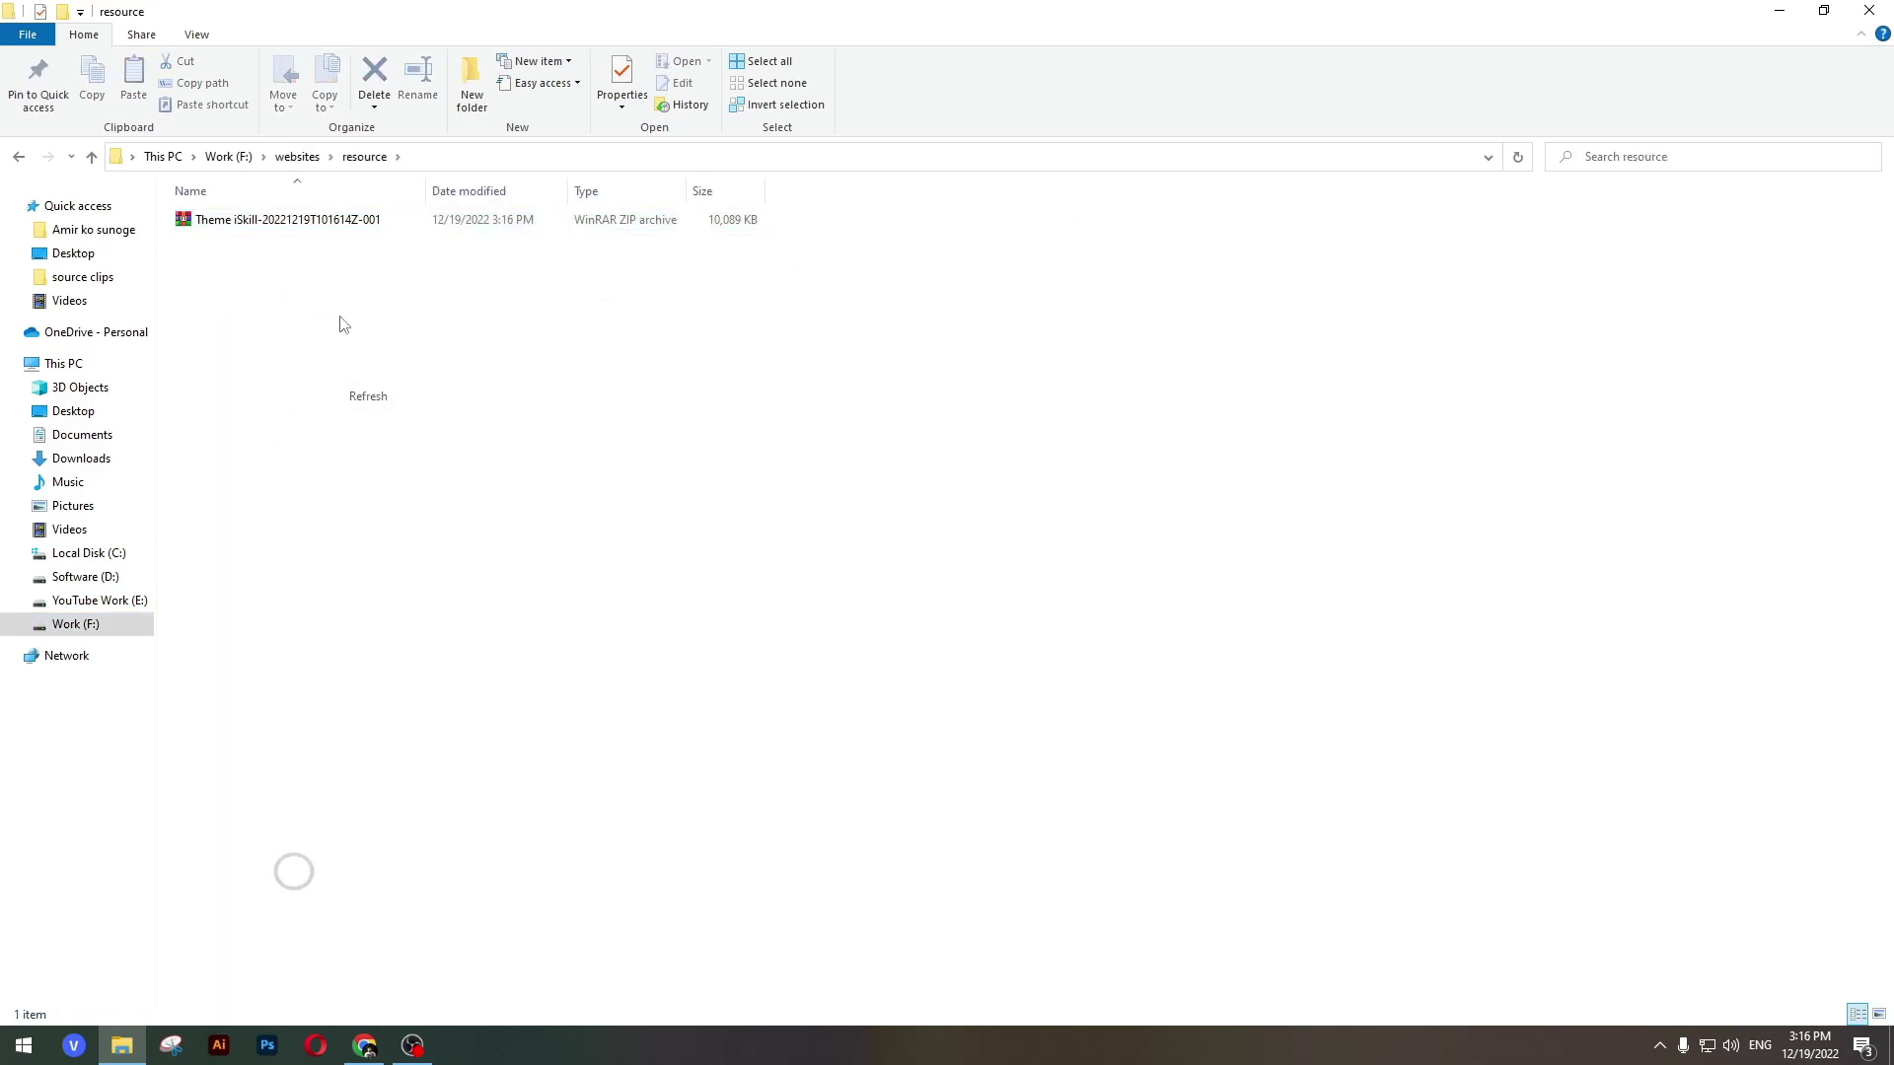
- Extract the Theme iSkill archive directly into the resource folder
right_click(292, 220)
left_click(211, 338)
left_click(262, 235)
mouse_move(260, 221)
left_mouse_down()
mouse_move(313, 247)
mouse_move(279, 252)
mouse_move(254, 221)
left_mouse_up()
right_click(252, 216)
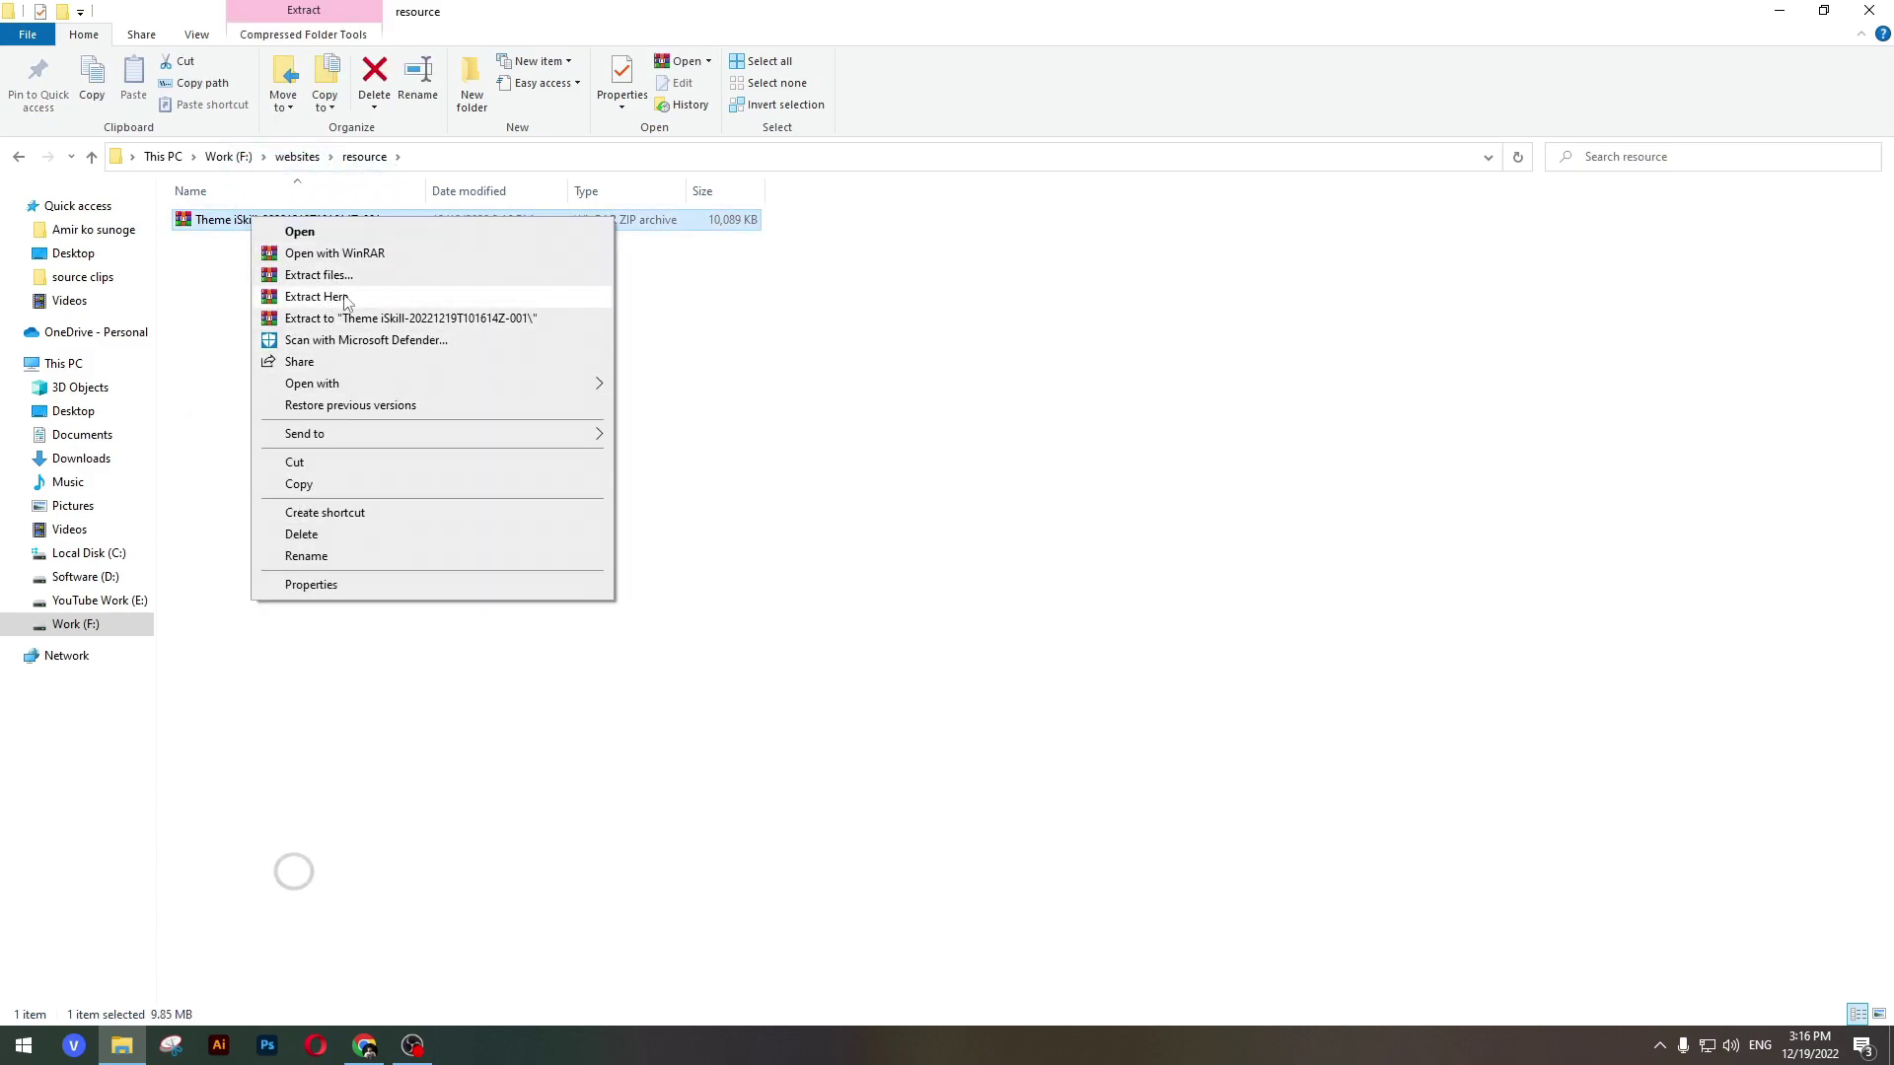
left_click(346, 301)
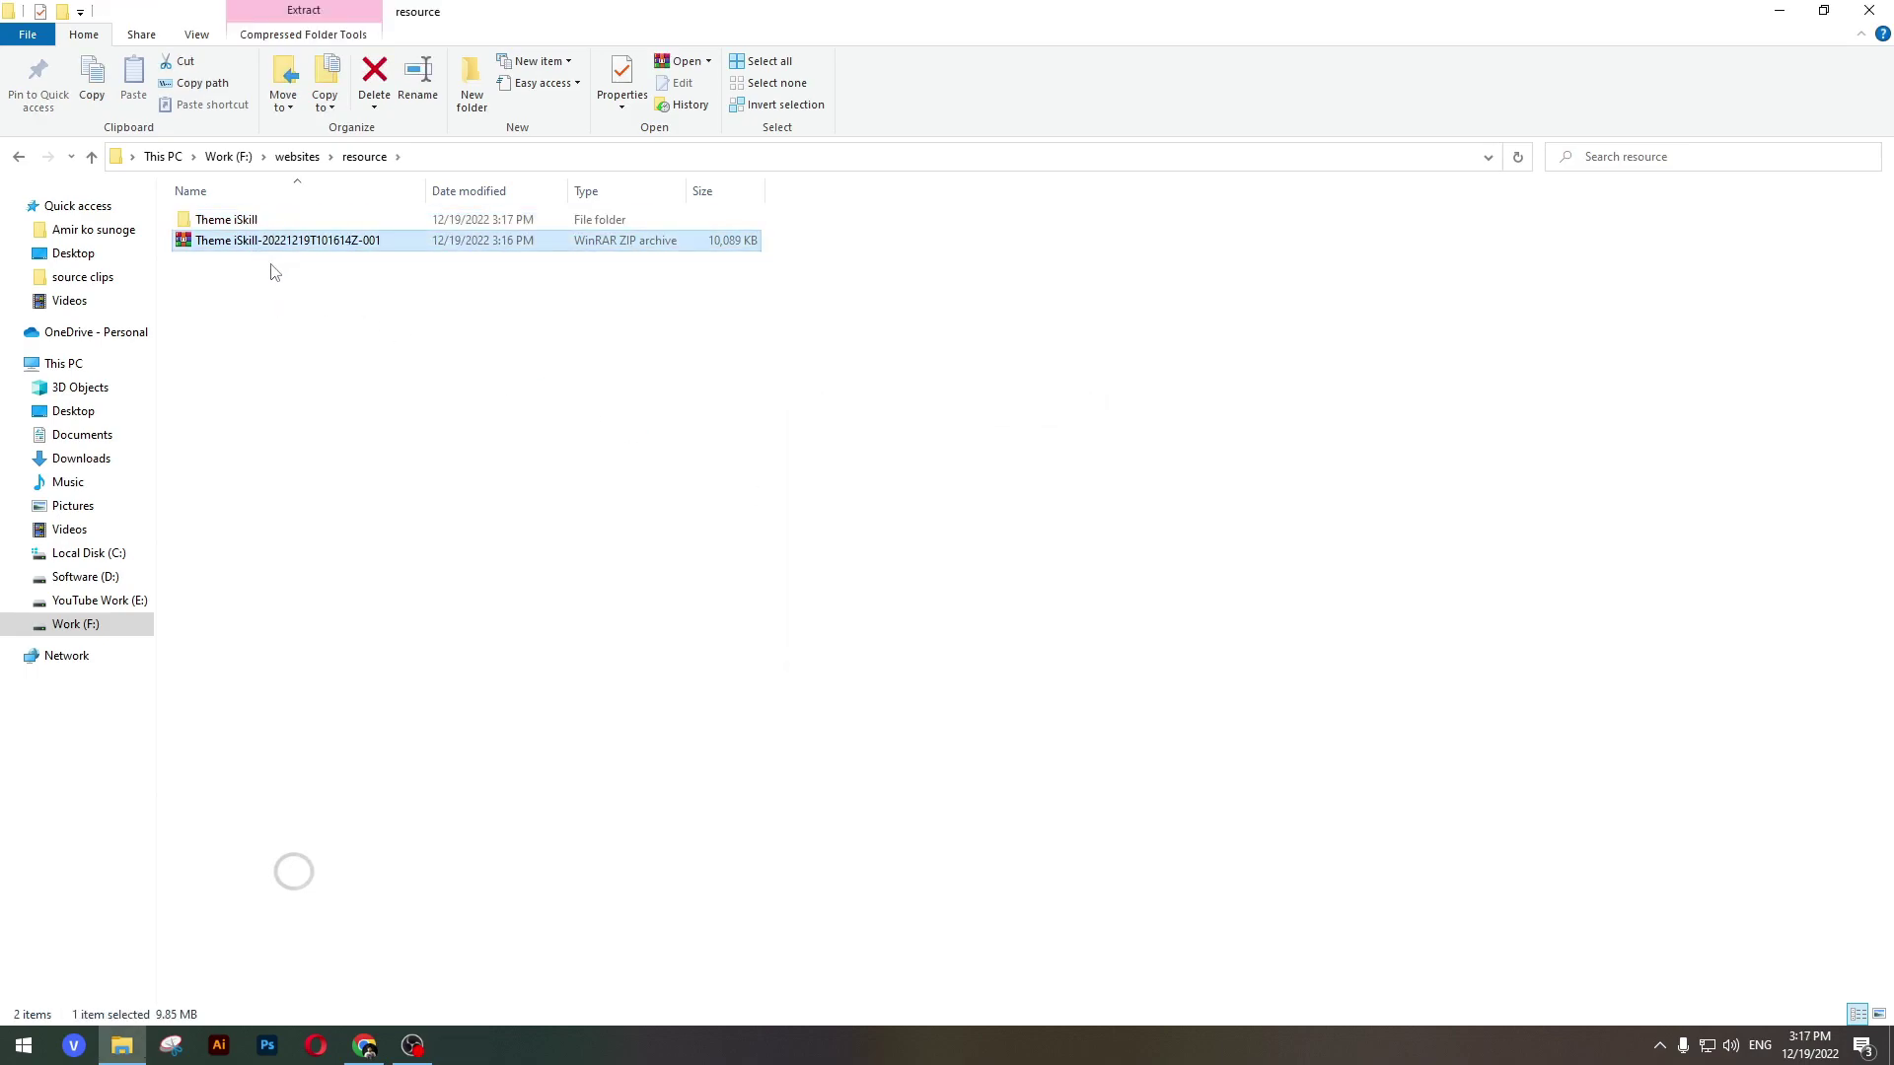
- Delete the original zip archive from the resource folder and open the extracted Theme iSkill folder
key("Delete")
double_click(237, 220)
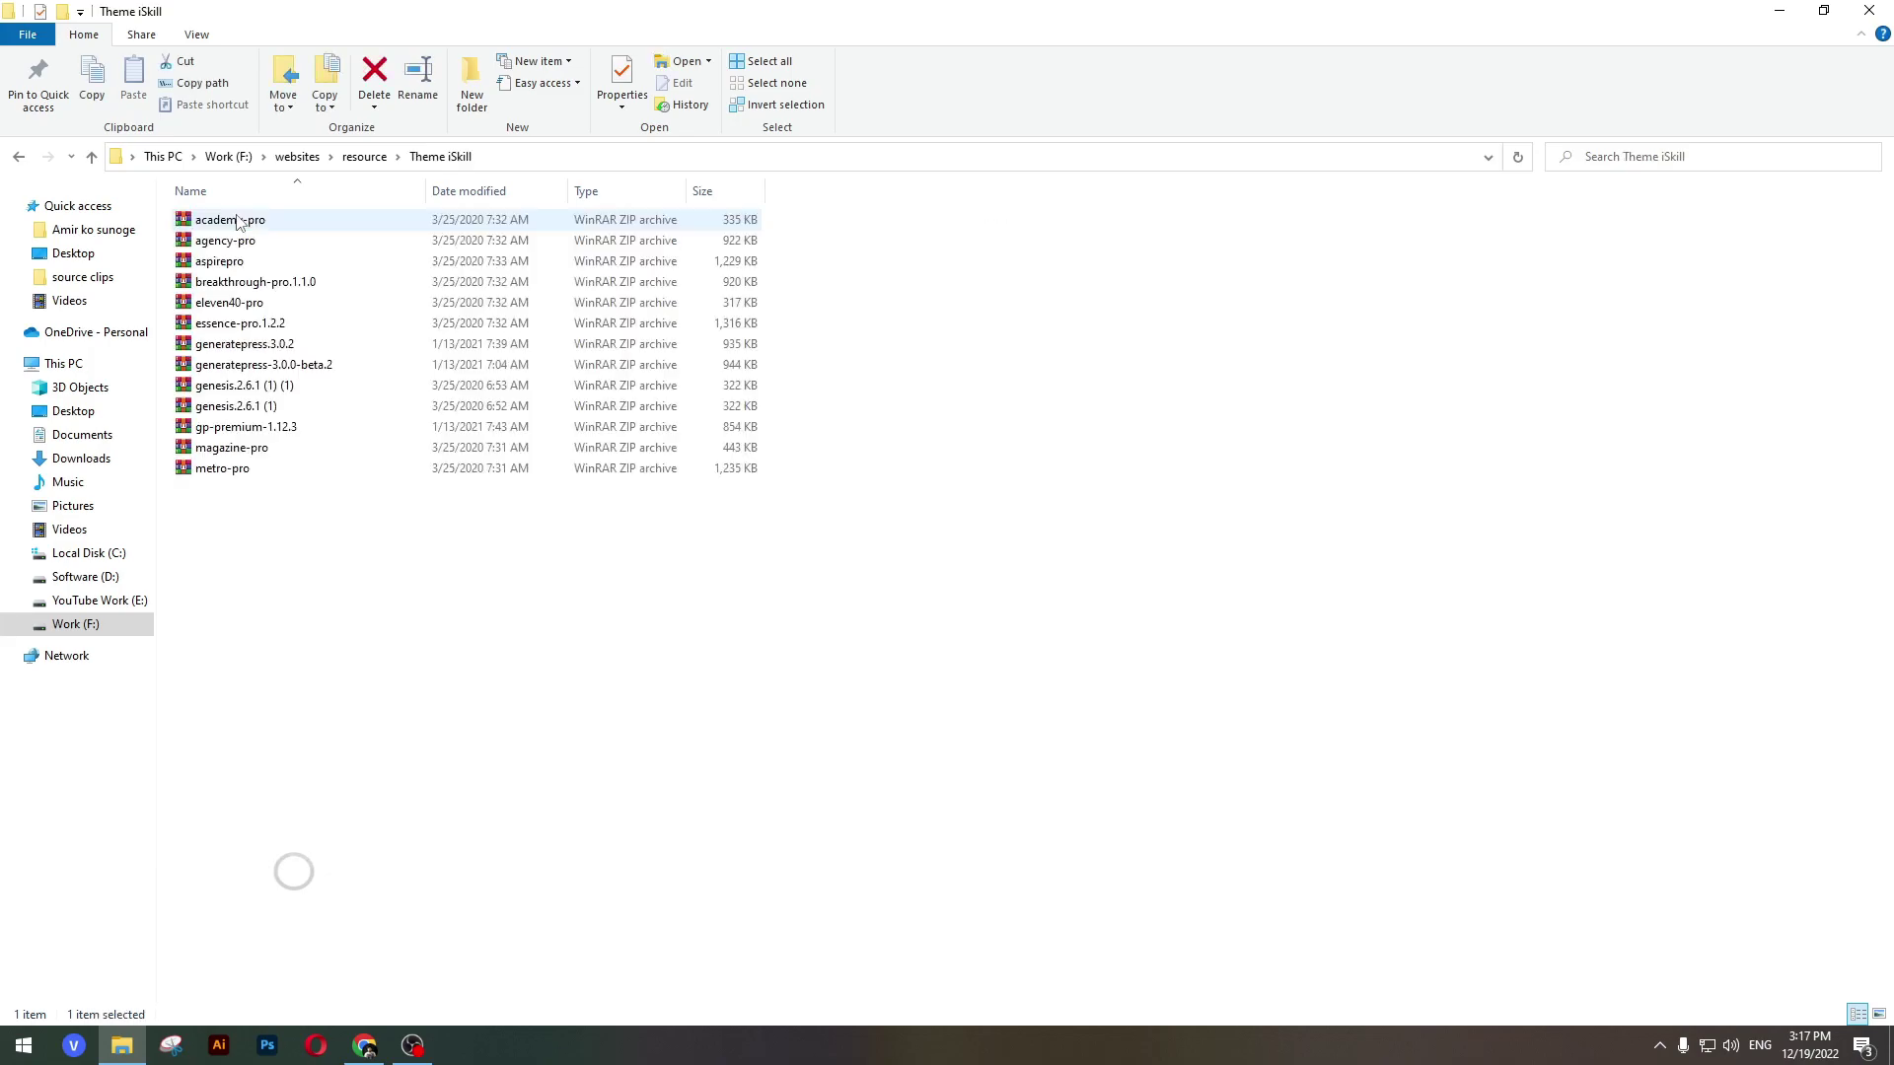
left_click(292, 542)
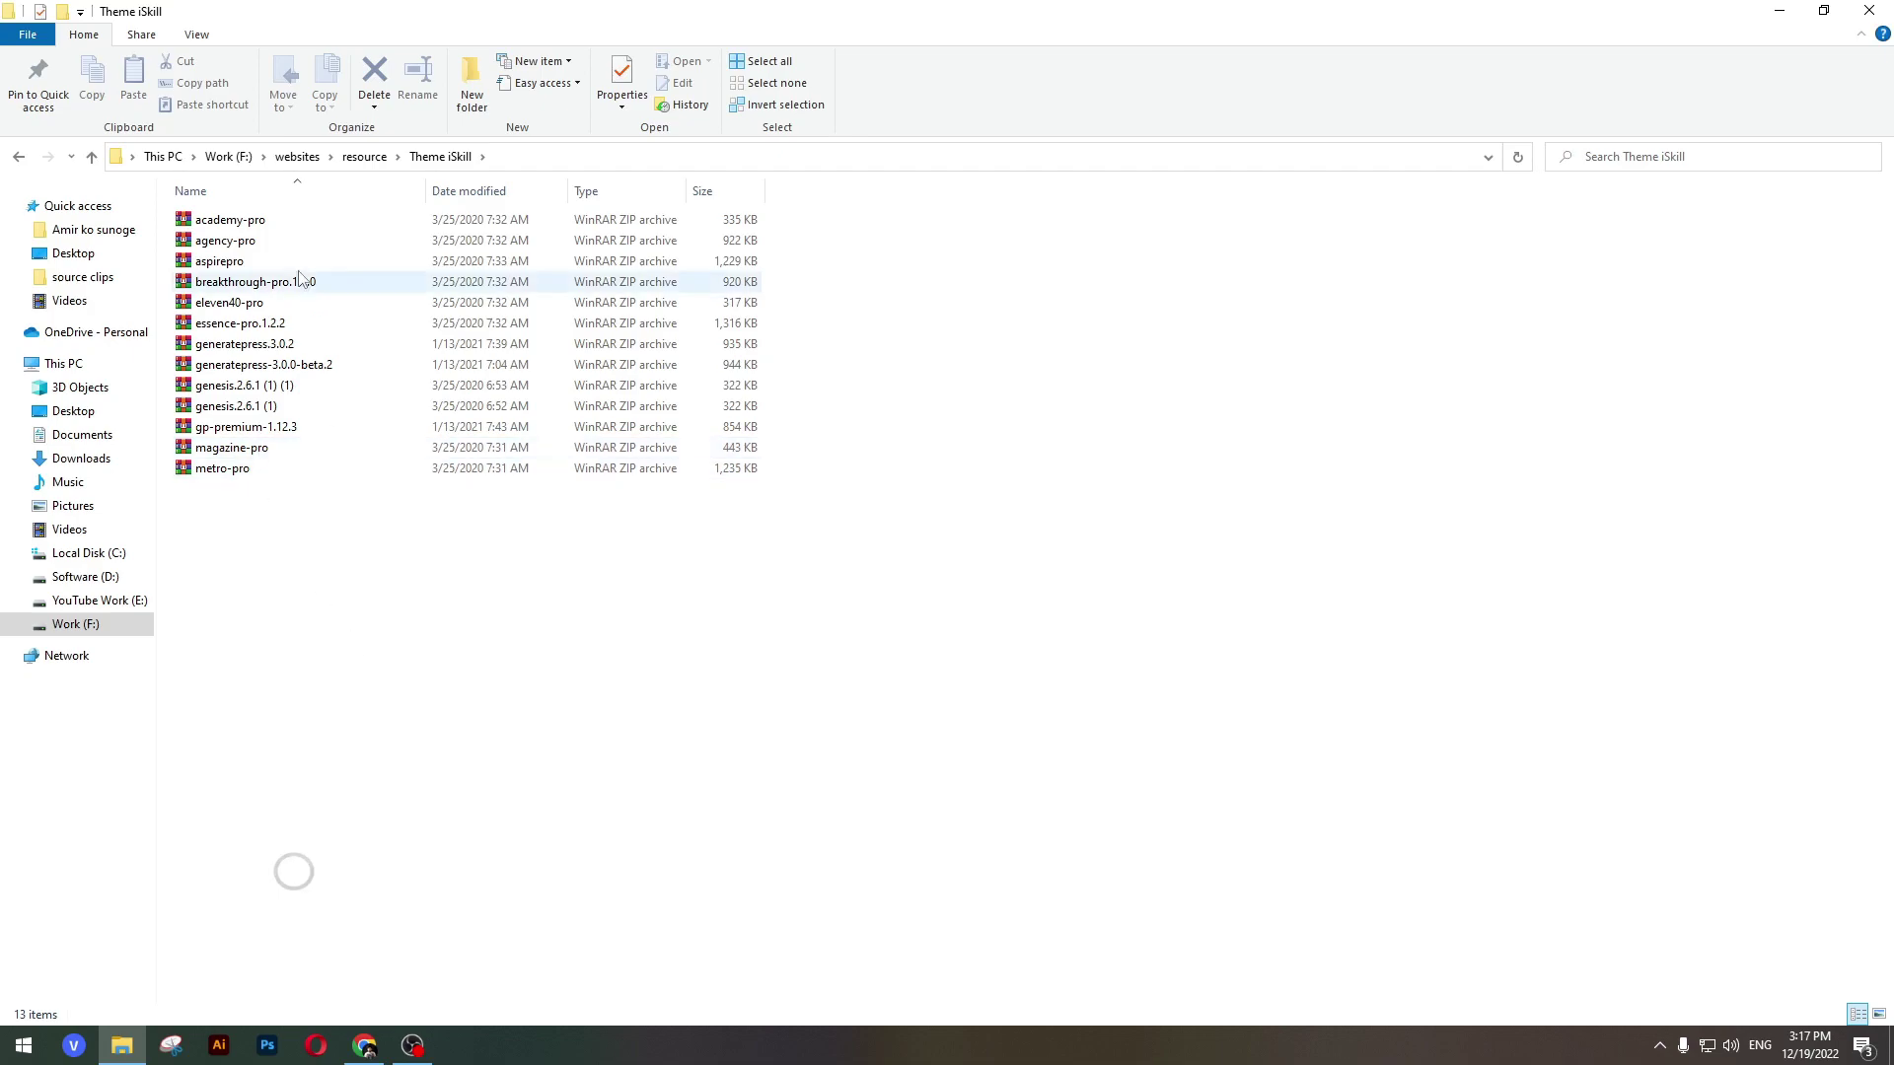
- Switch to the WordPress admin in Chrome and try to install genesis.2.6.1 (1).zip as an uploaded theme
left_click(365, 1046)
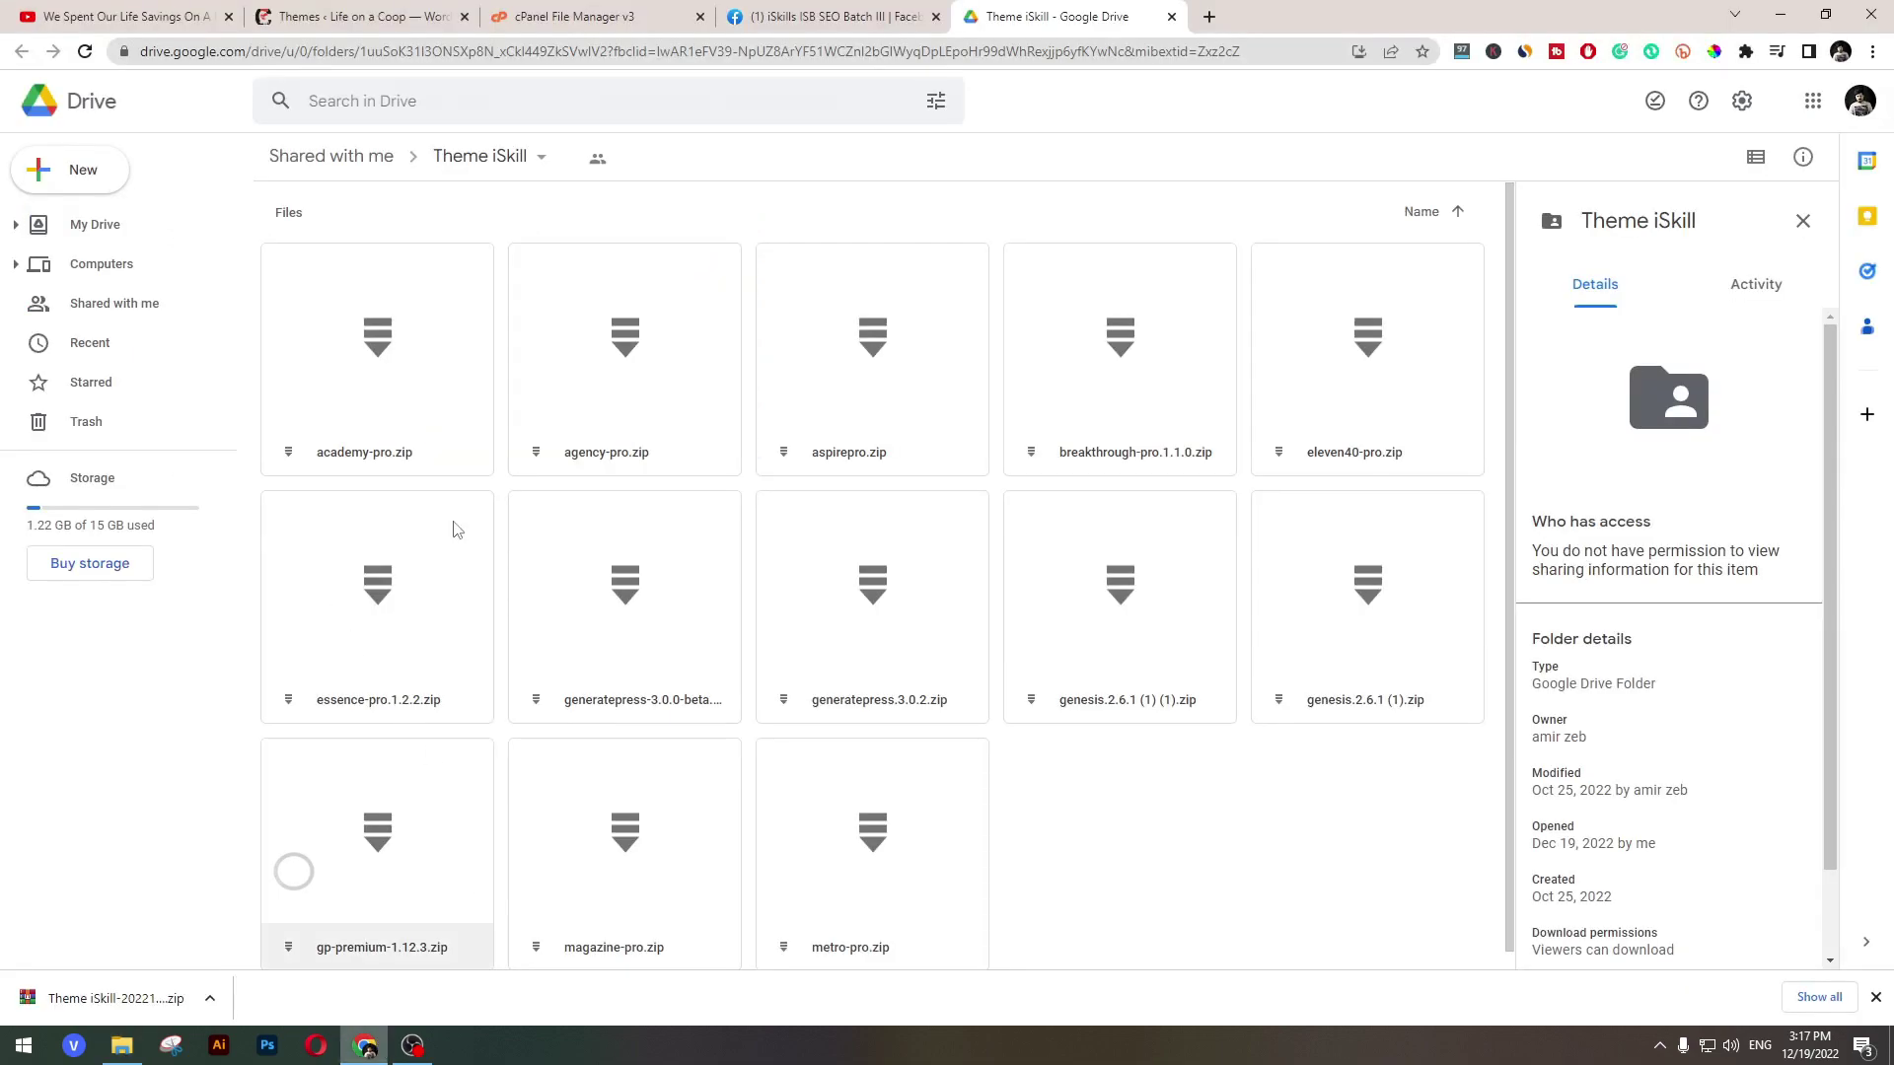
left_click(350, 16)
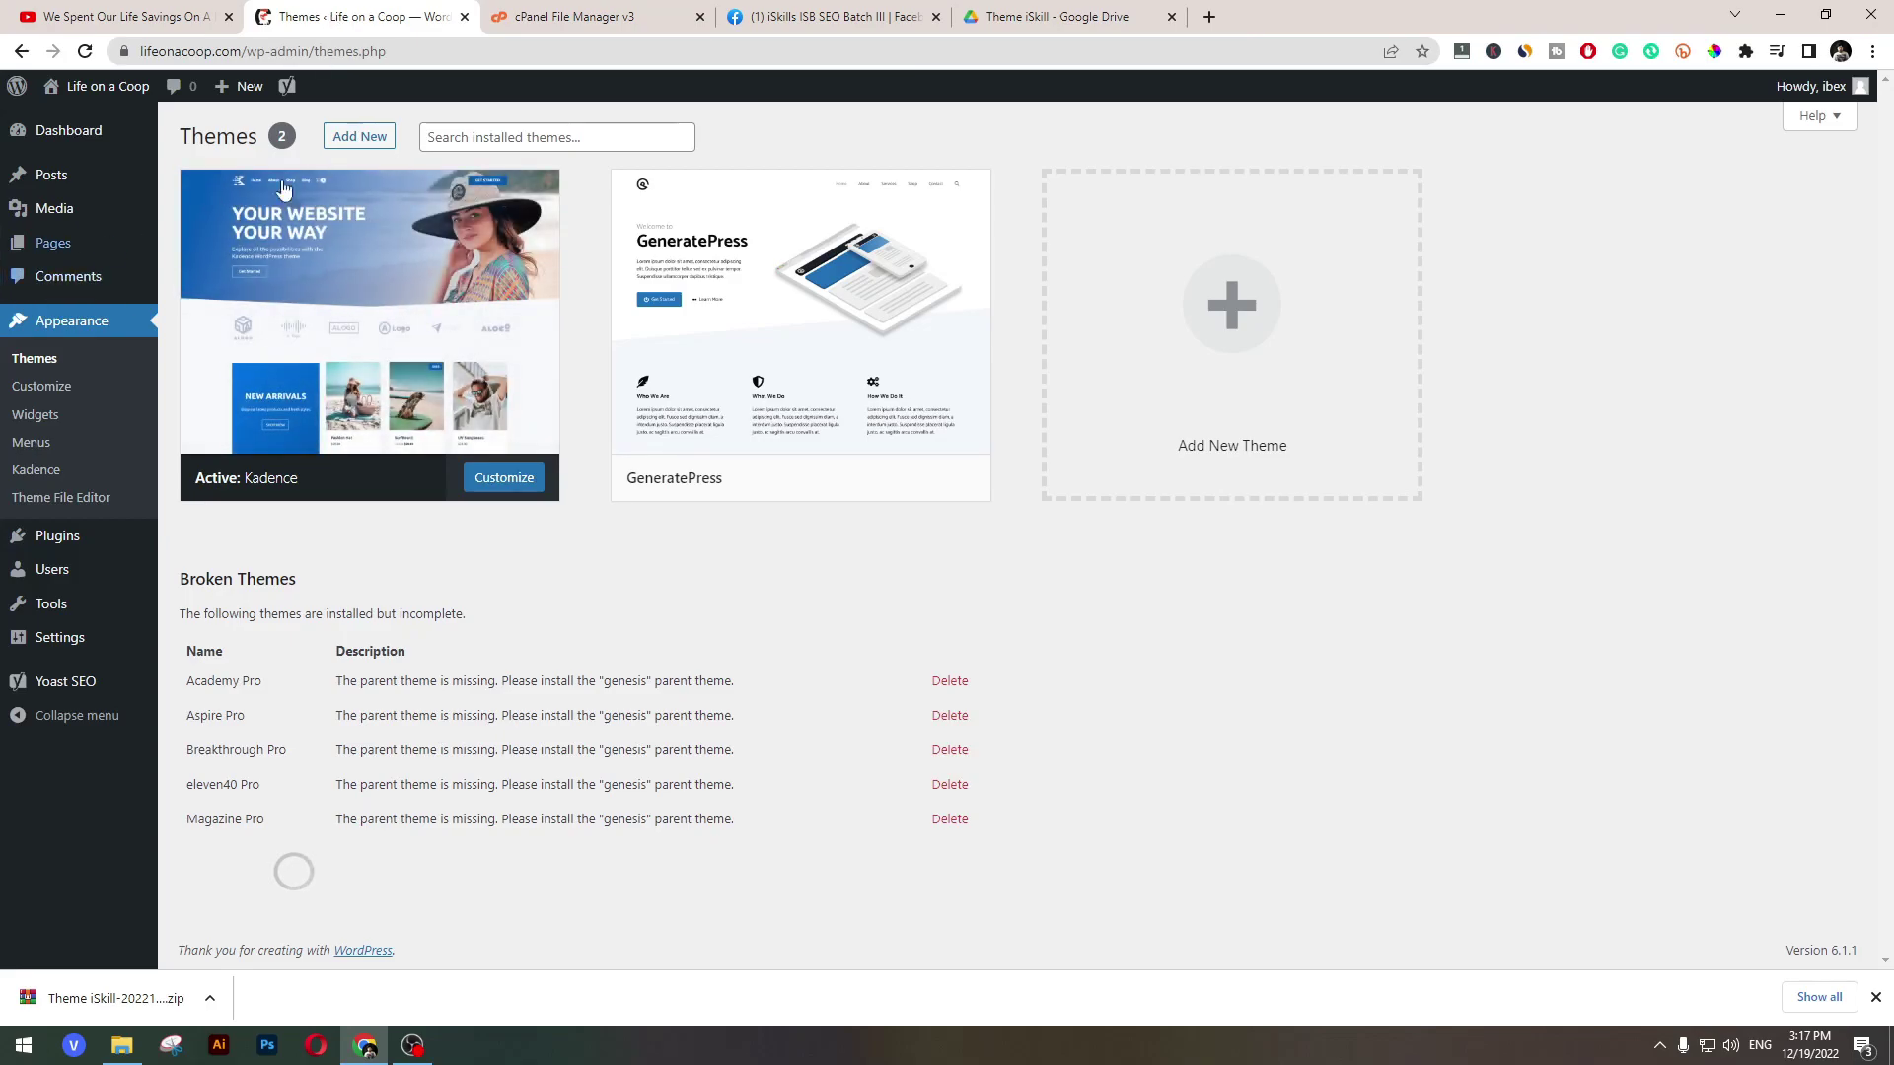
left_click(359, 136)
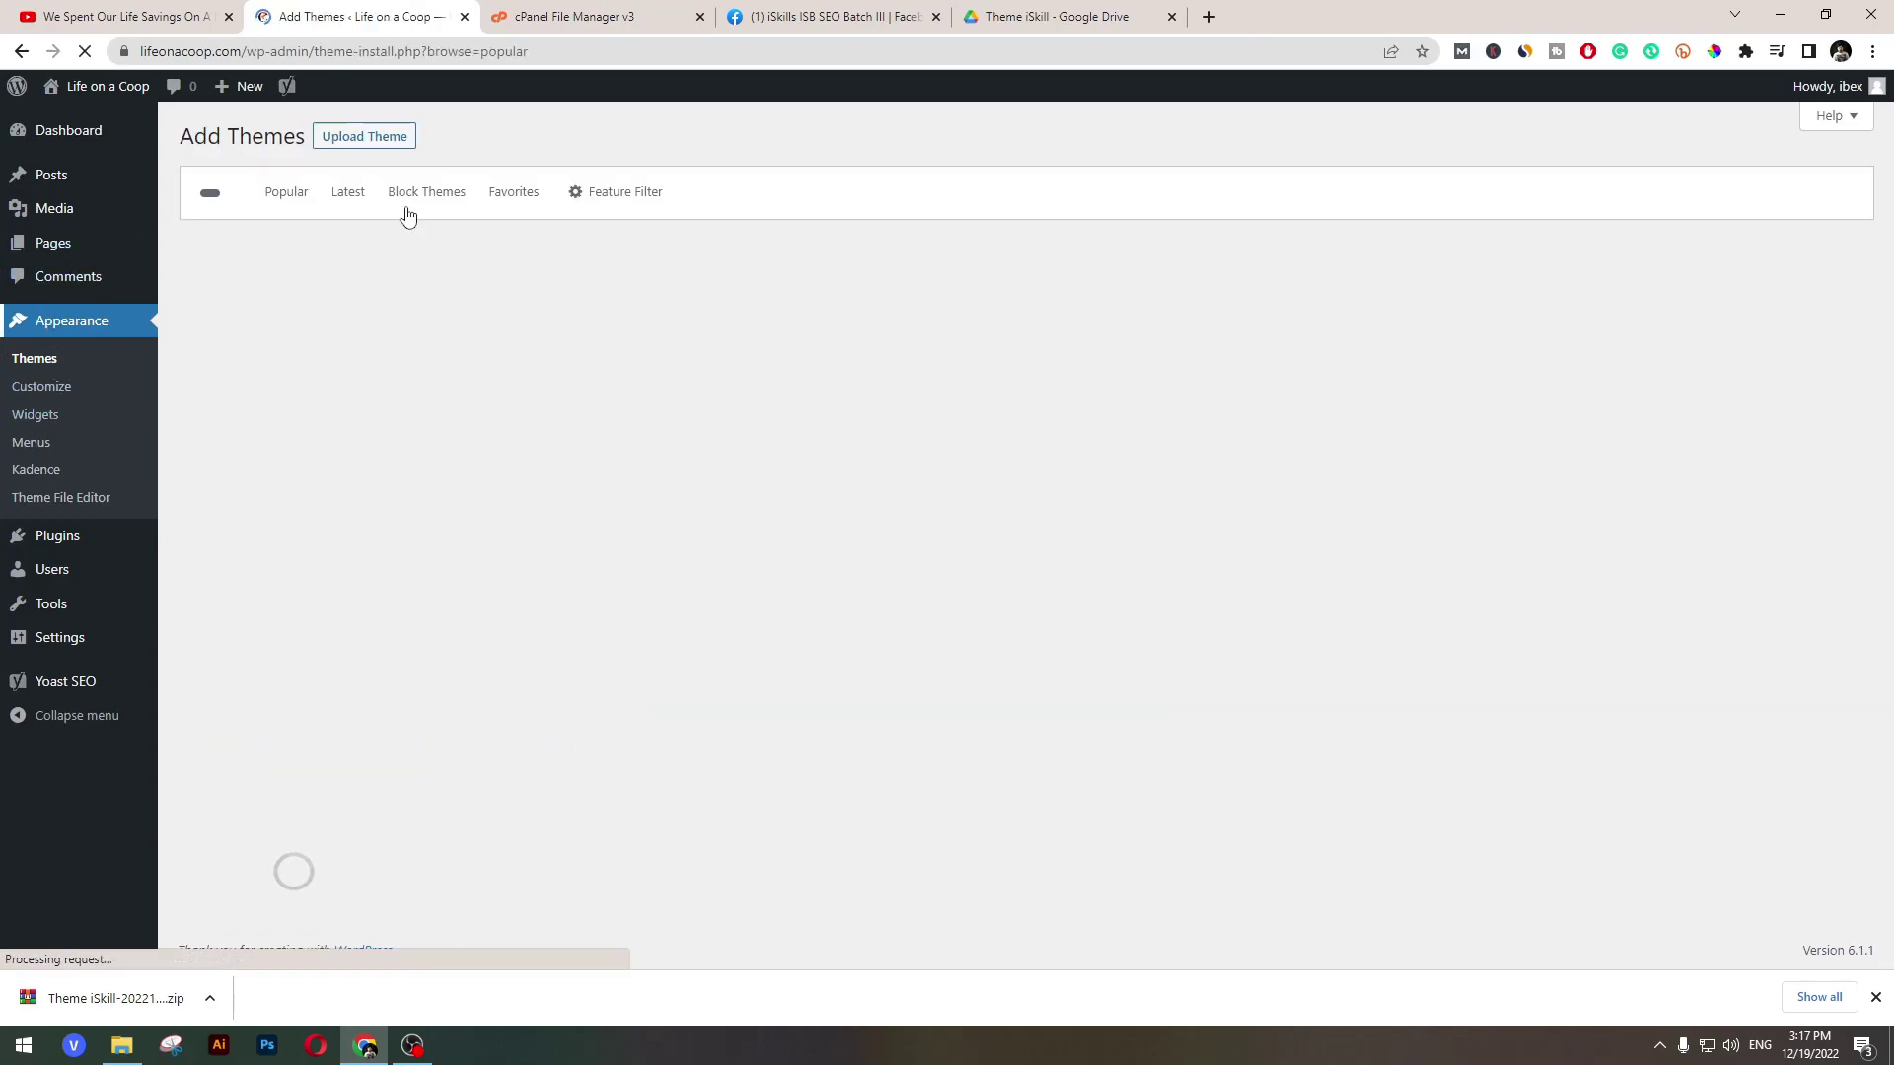
left_click(389, 138)
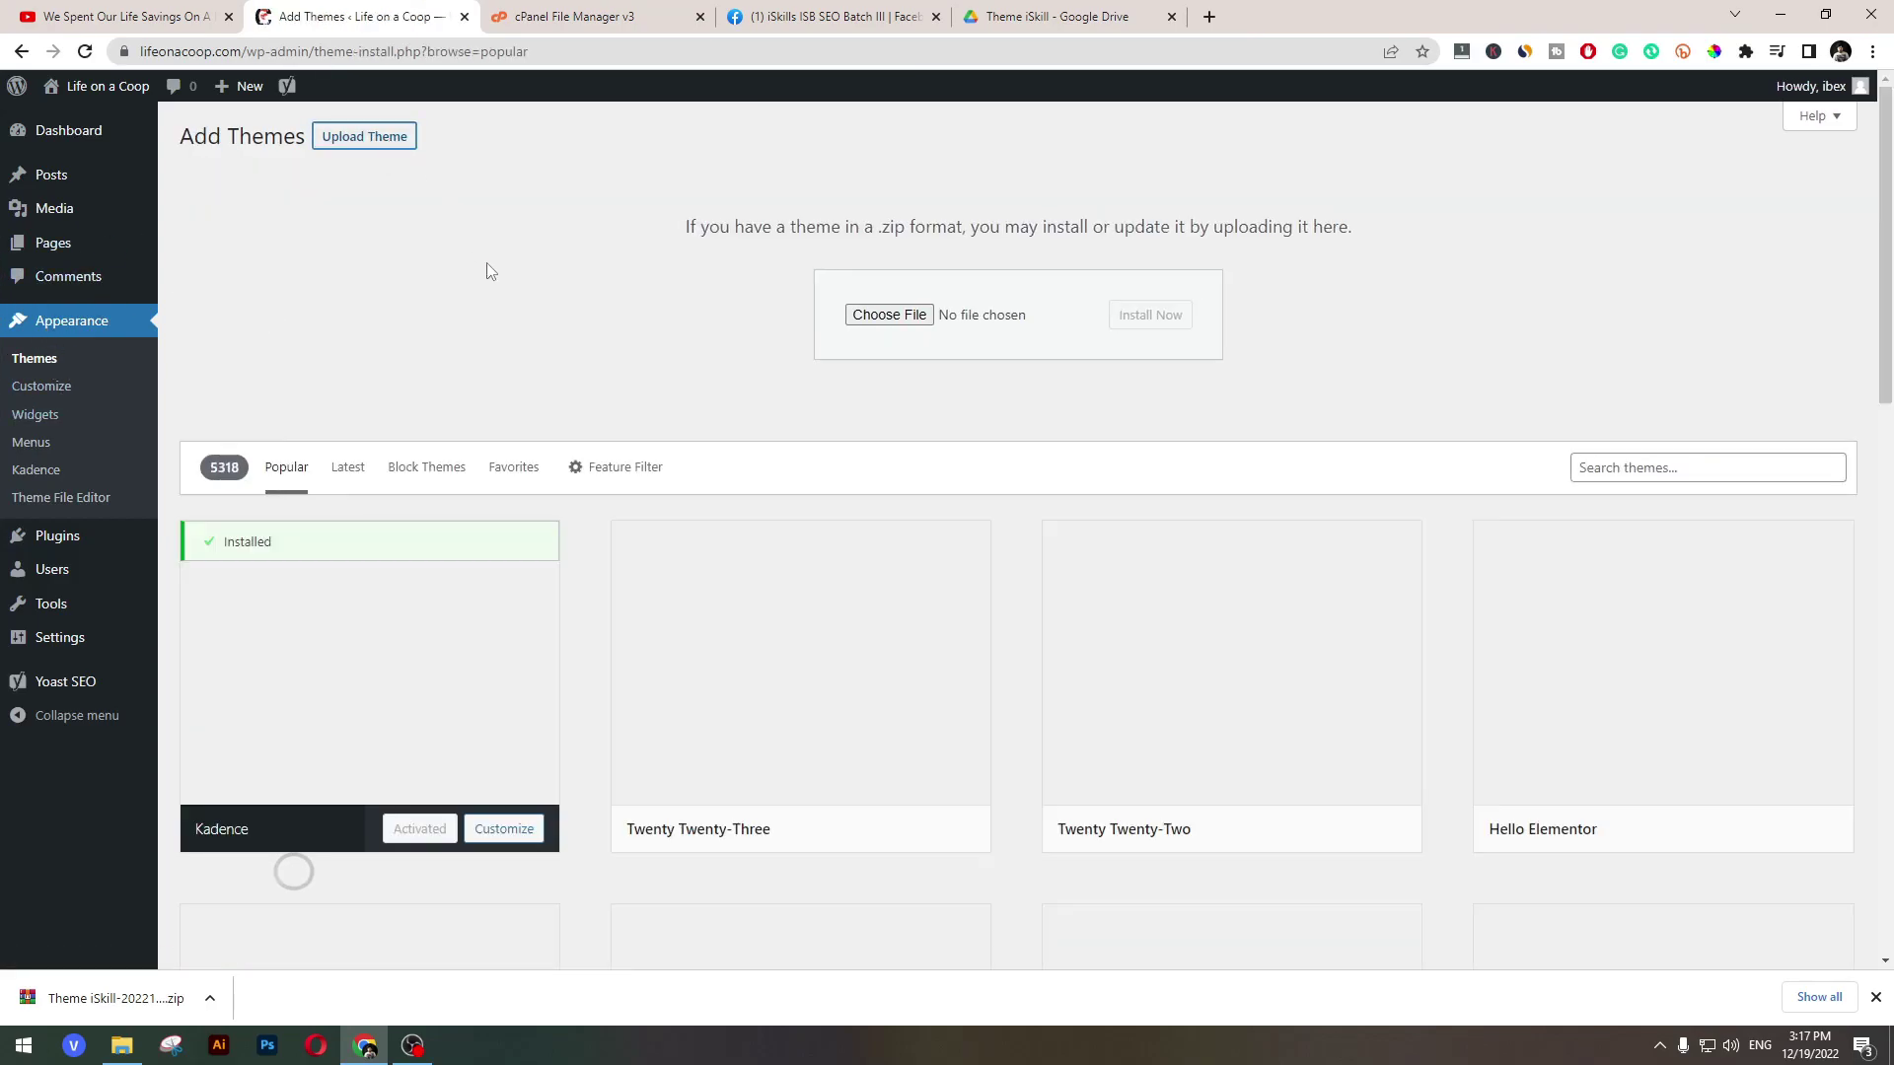
left_click(897, 316)
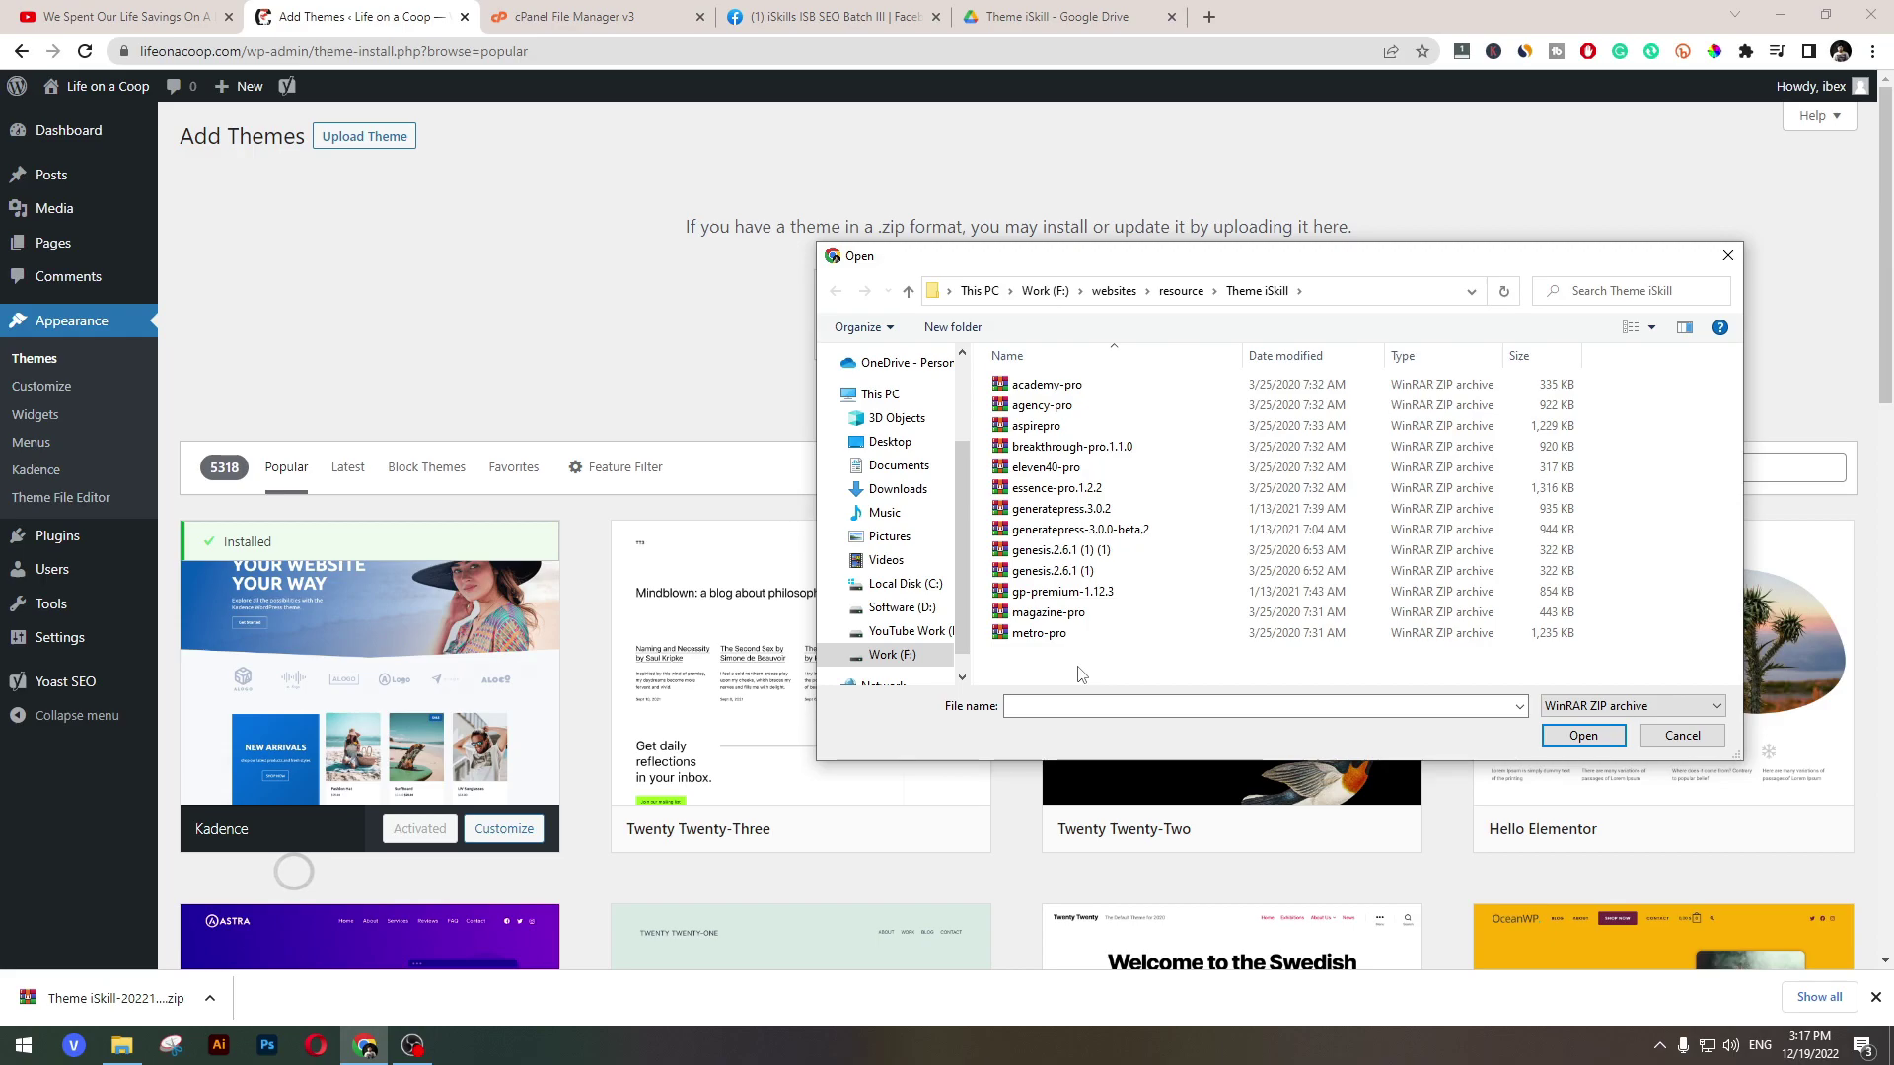
double_click(1092, 580)
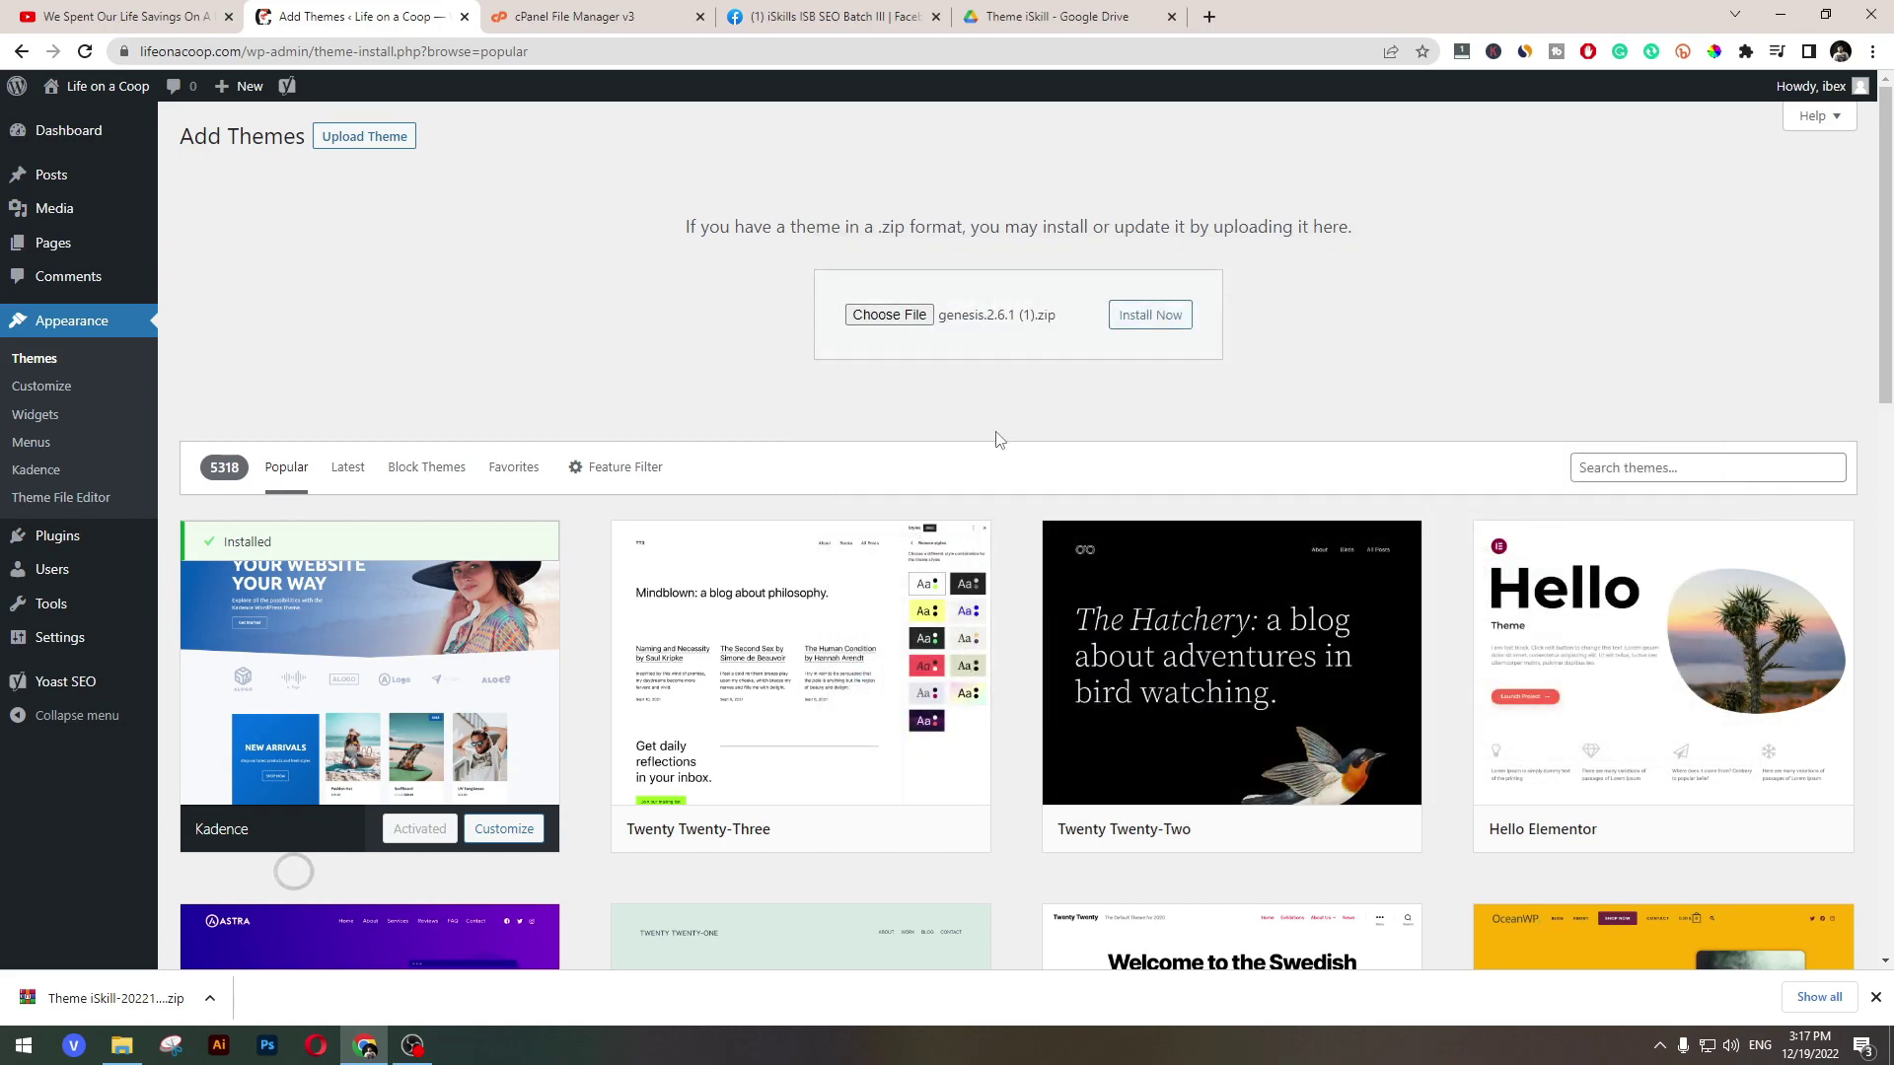
left_click(1135, 315)
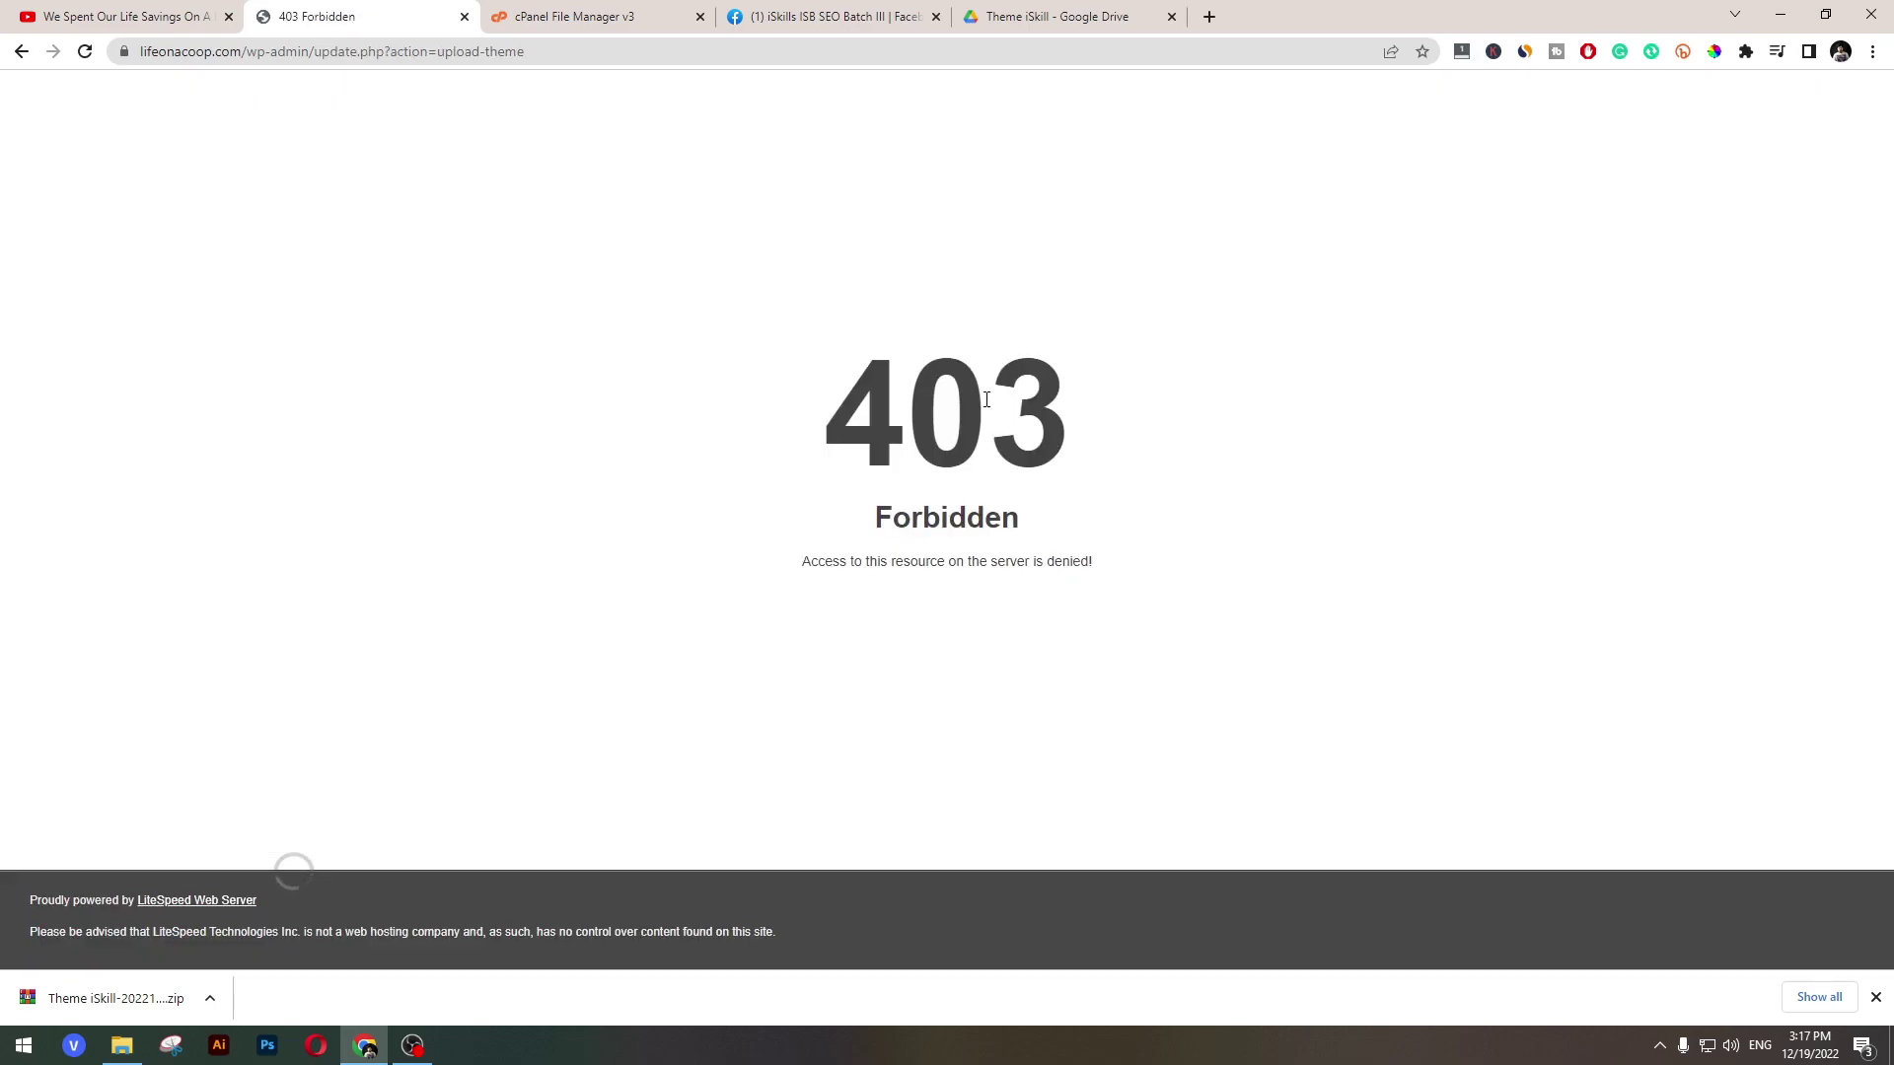
- Read the error page returned by the theme upload and go back to the Add Themes page
double_click(986, 399)
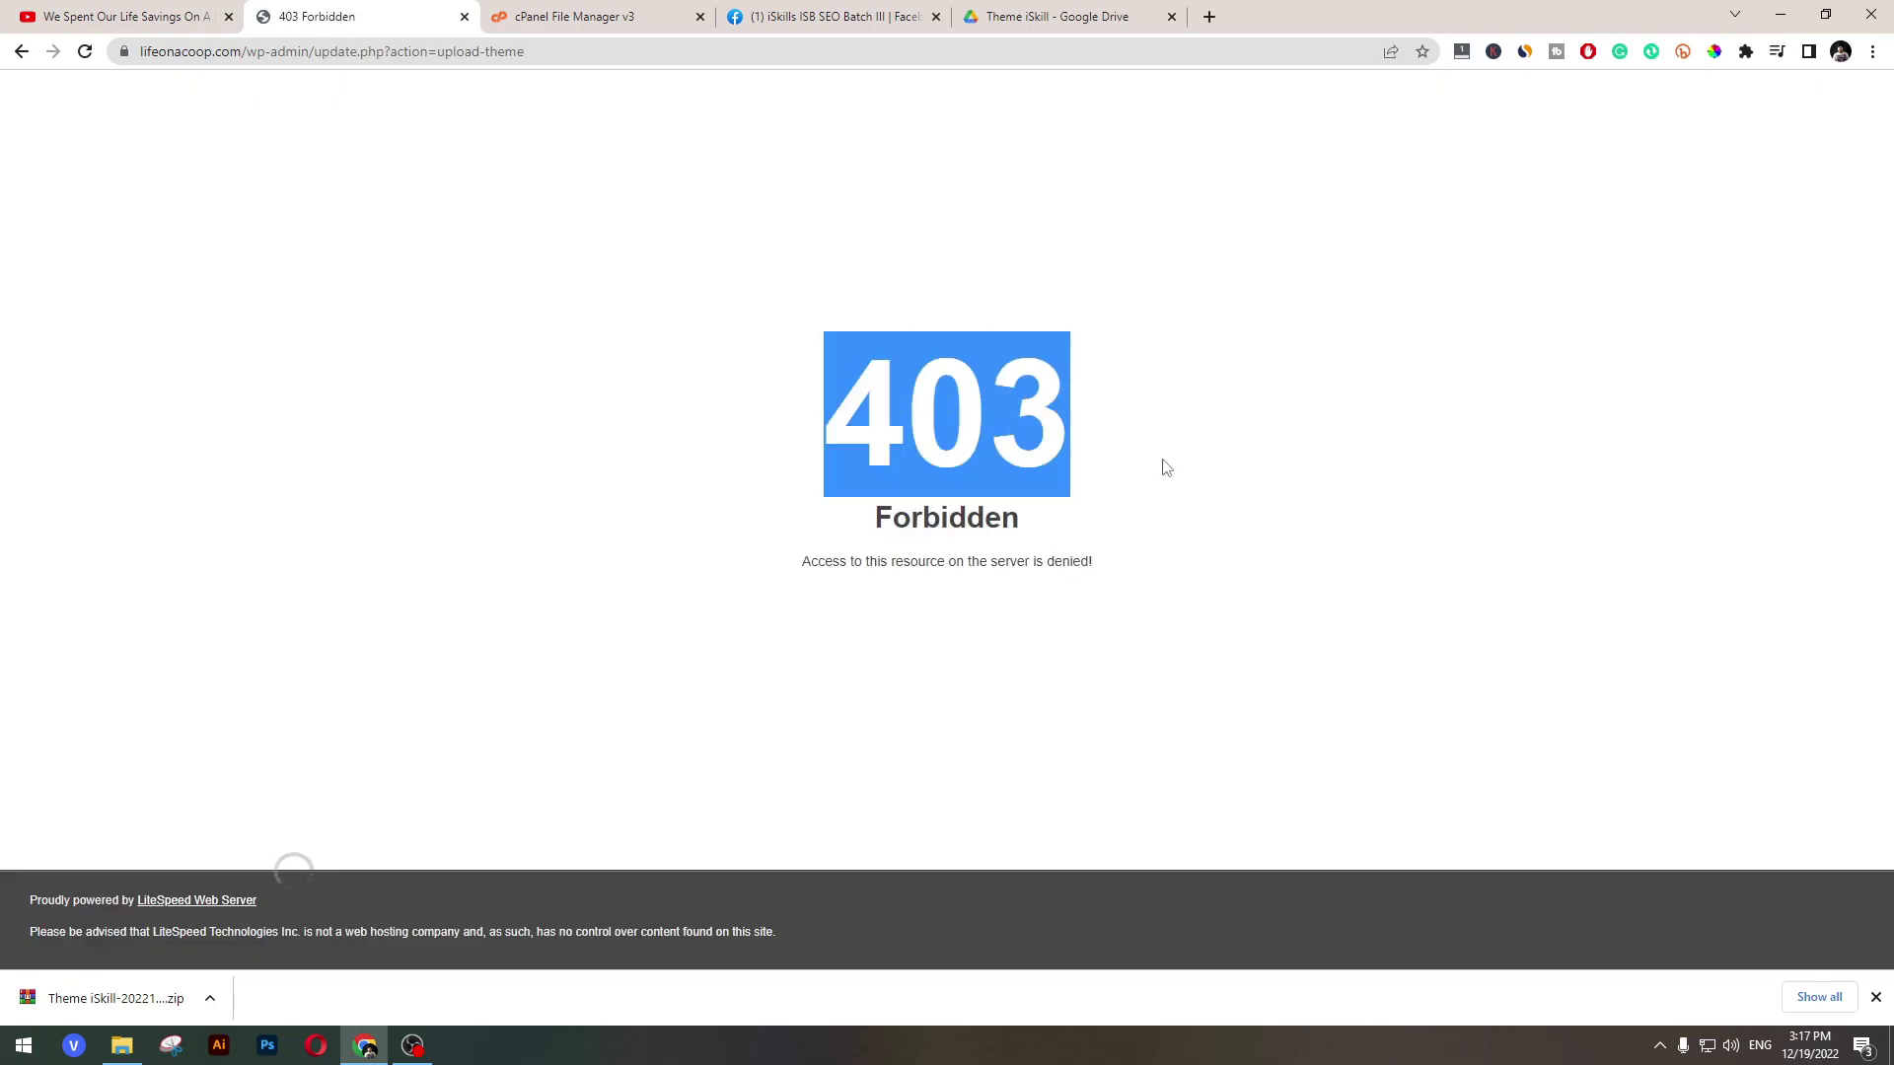
left_click_drag(812, 531, 1138, 544)
left_click(1140, 543)
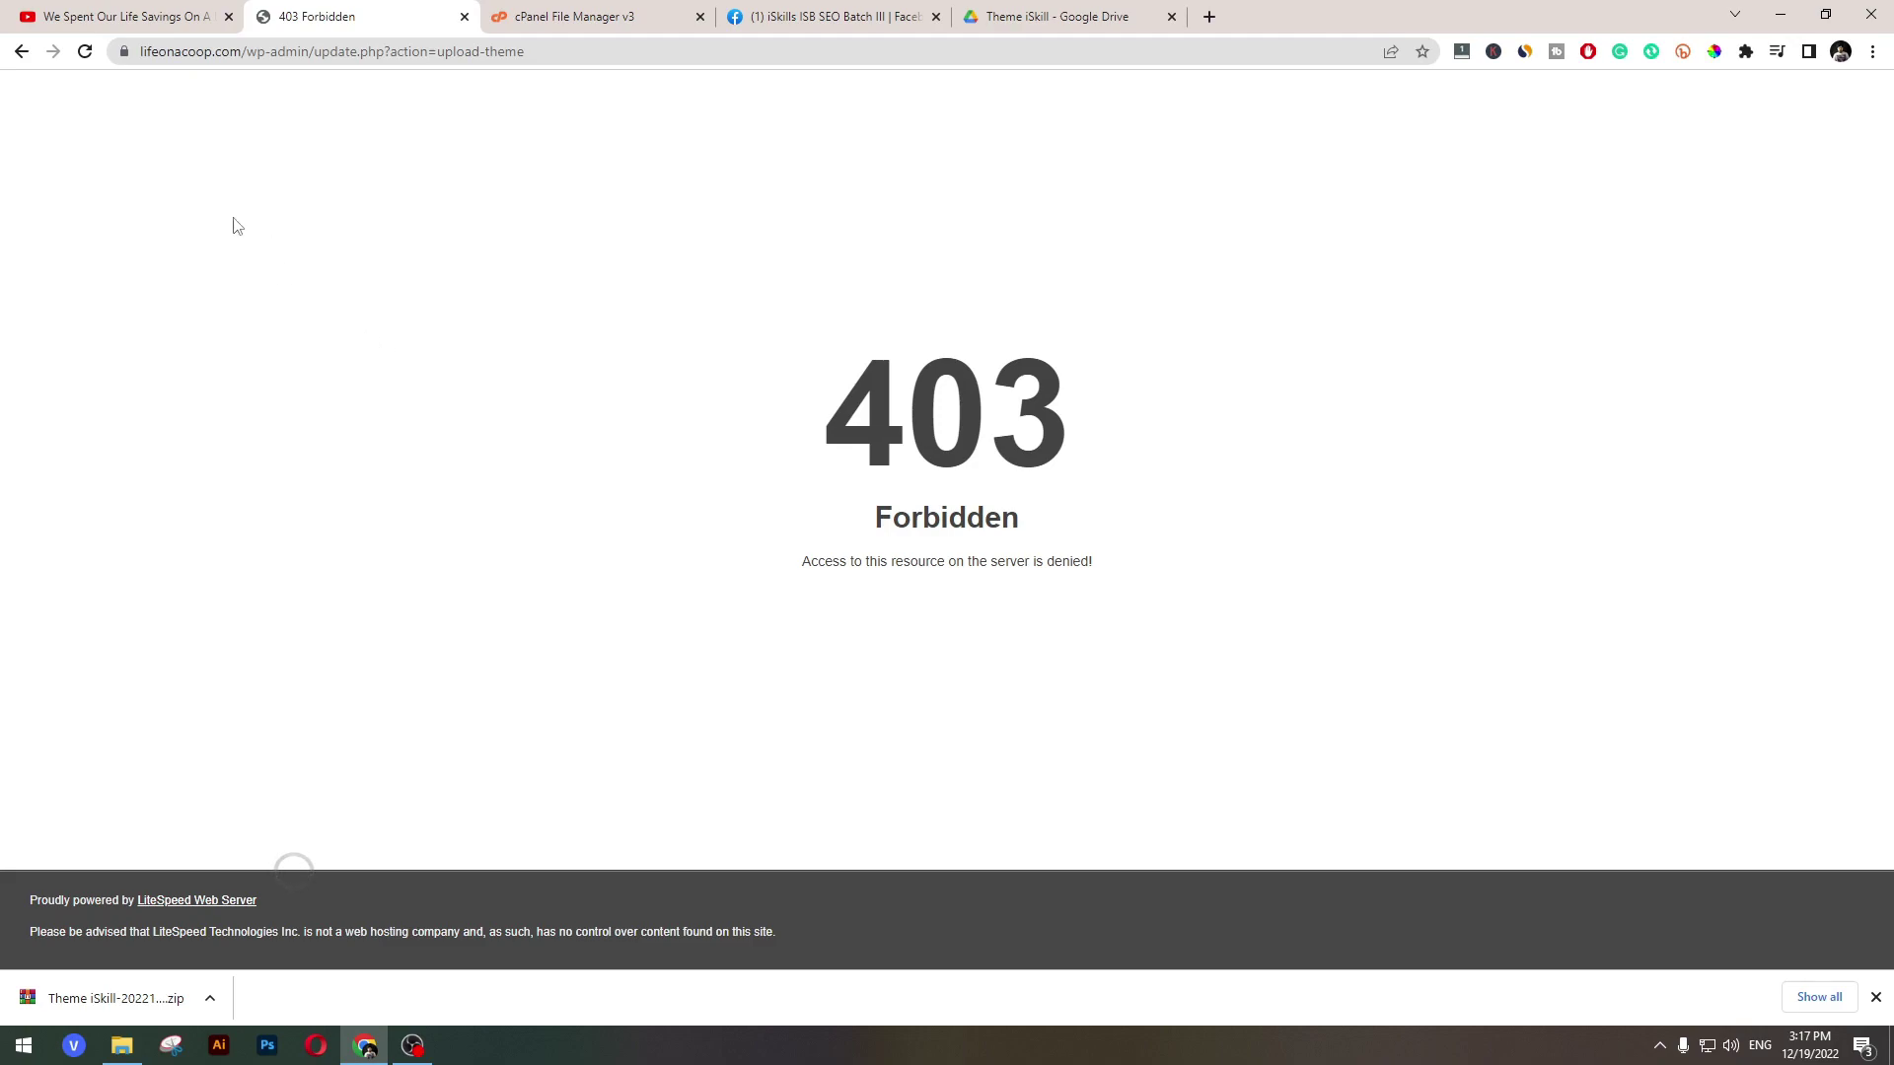
left_click_drag(1100, 541, 721, 347)
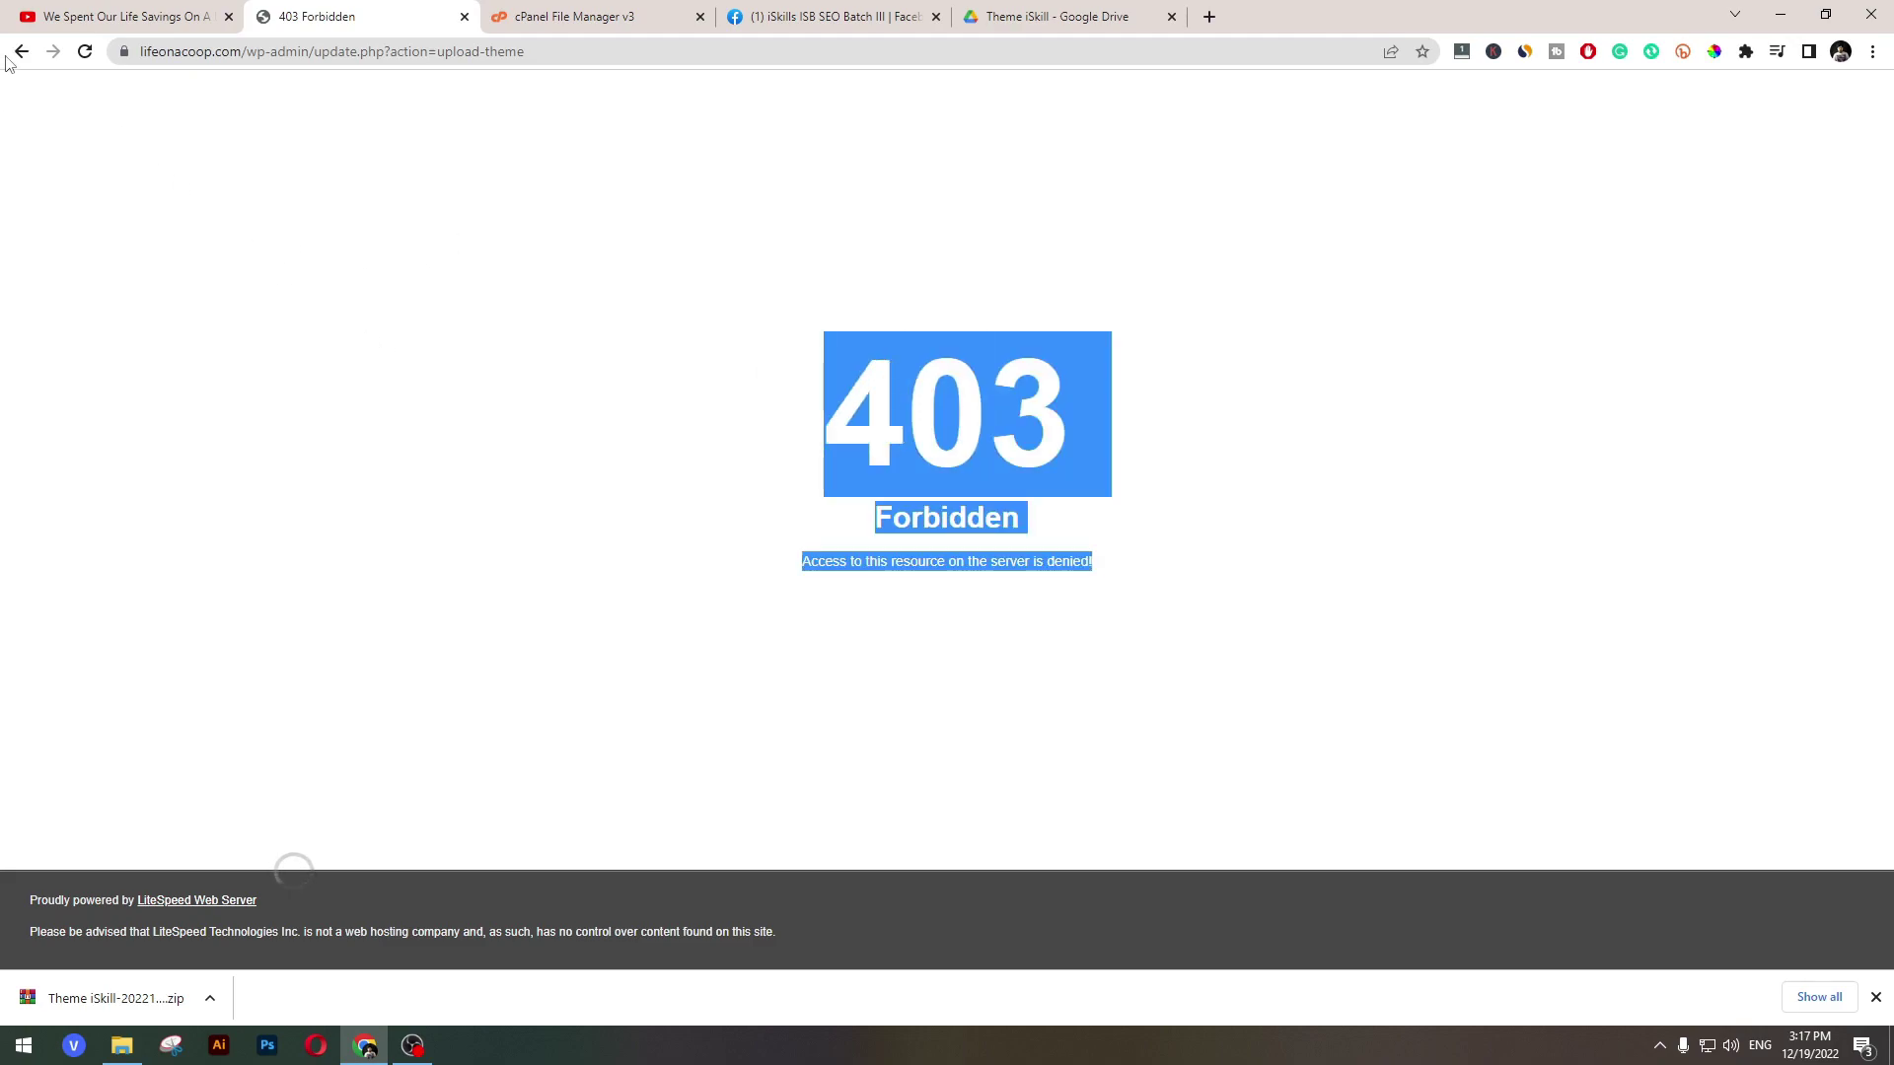
left_click(789, 427)
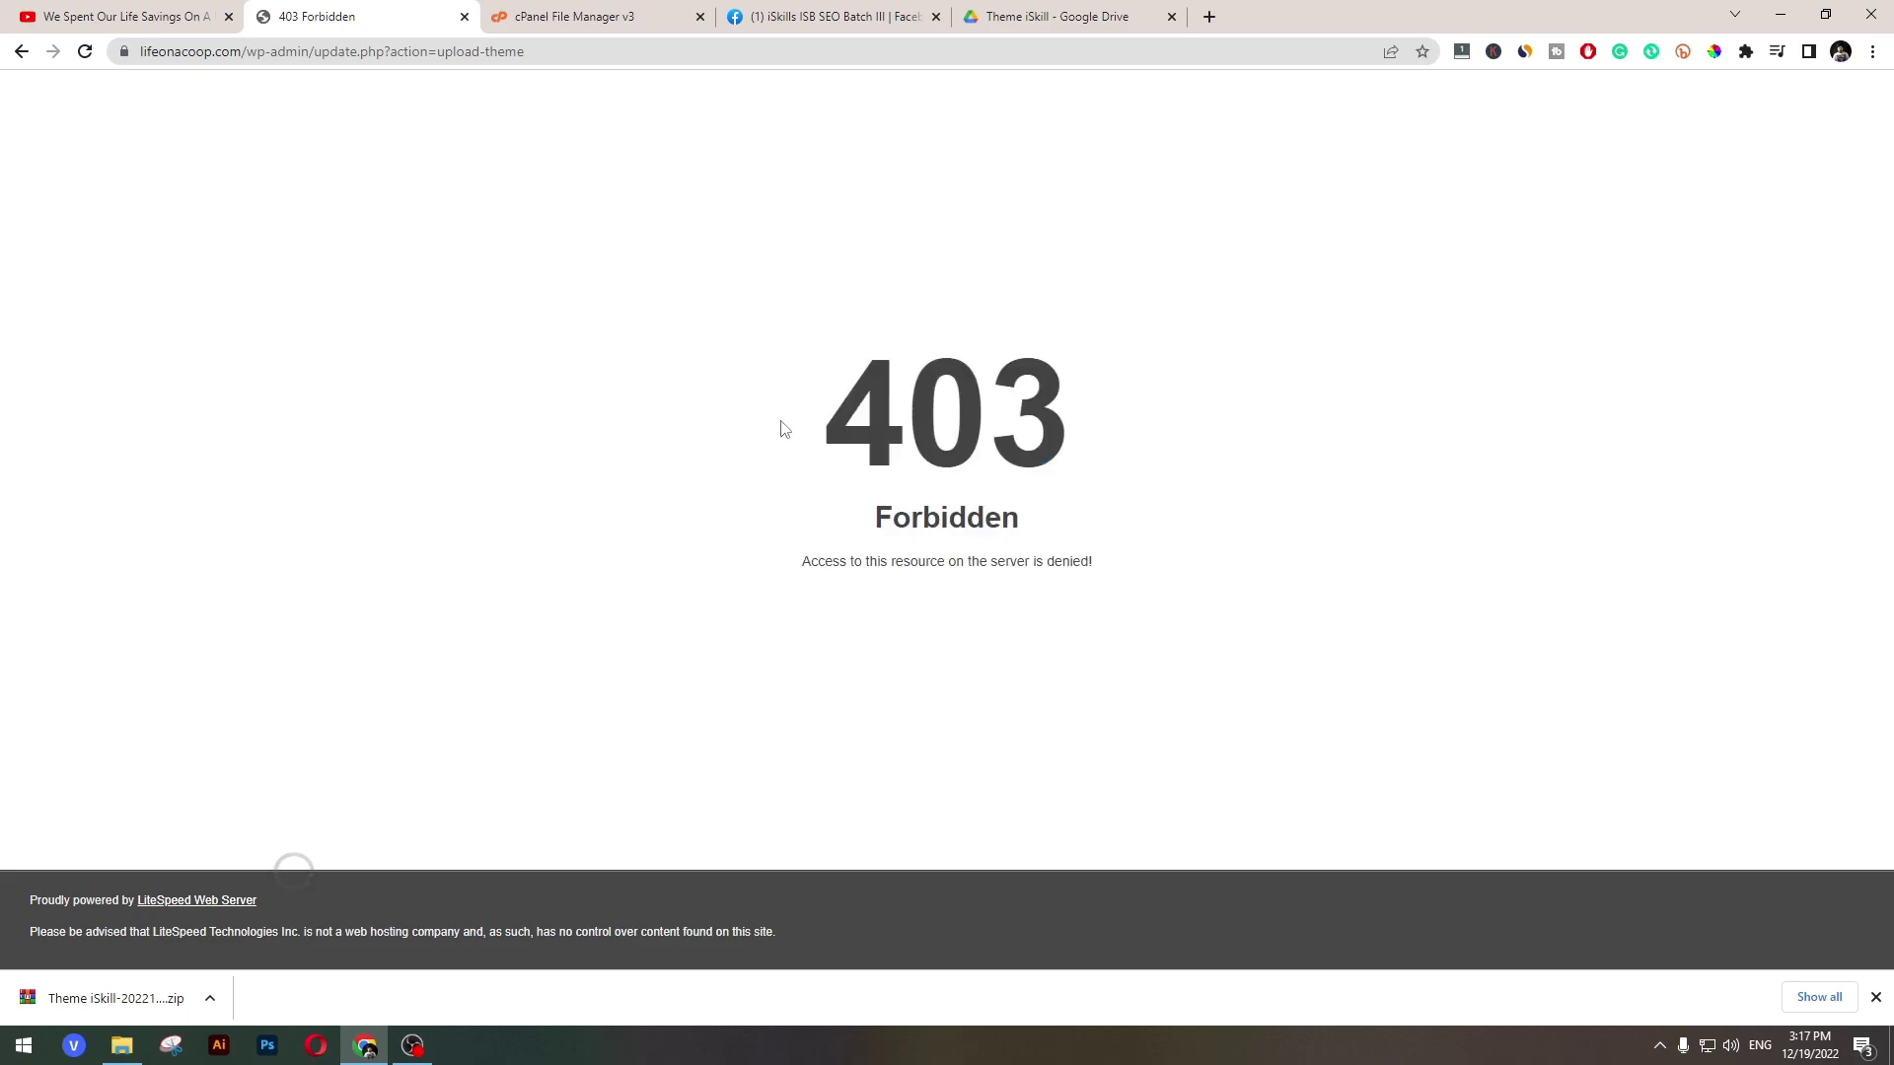
left_click(21, 51)
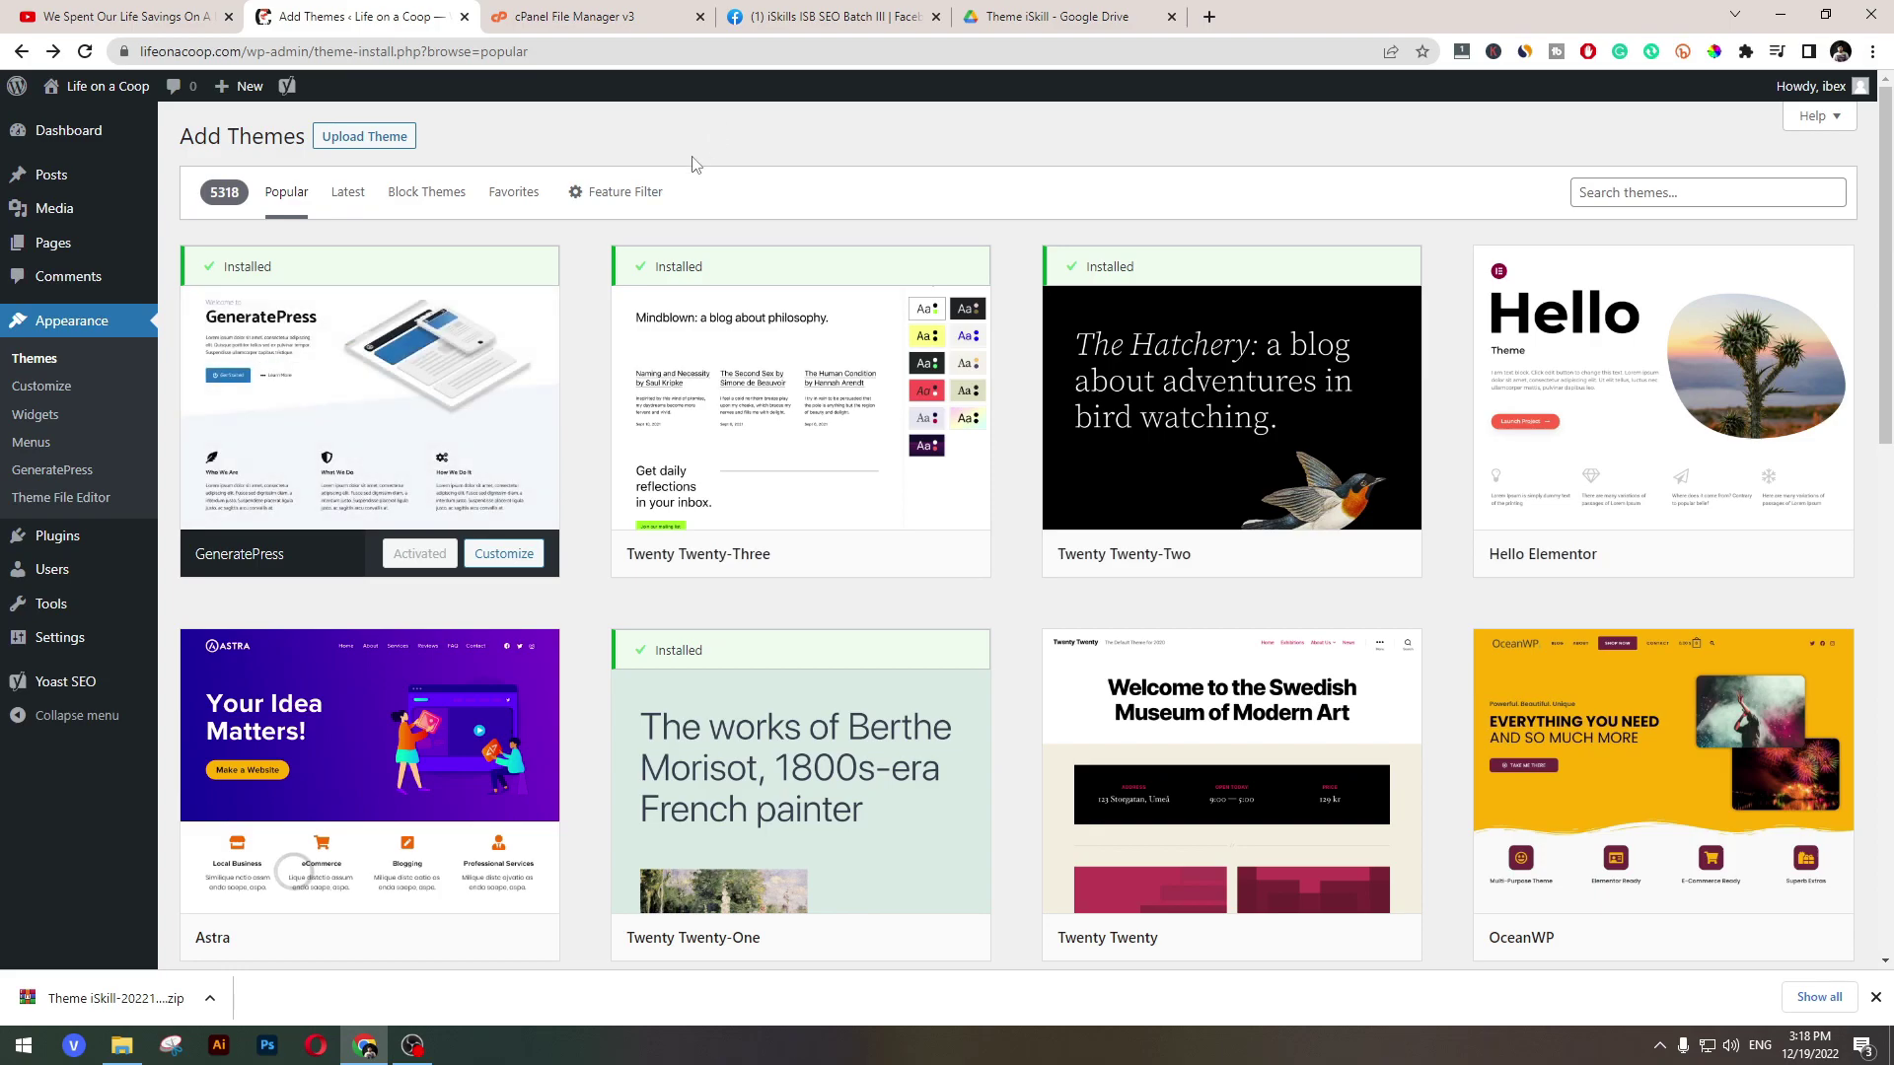
scroll(819, 395, "down", 1)
scroll(812, 296, "up", 1)
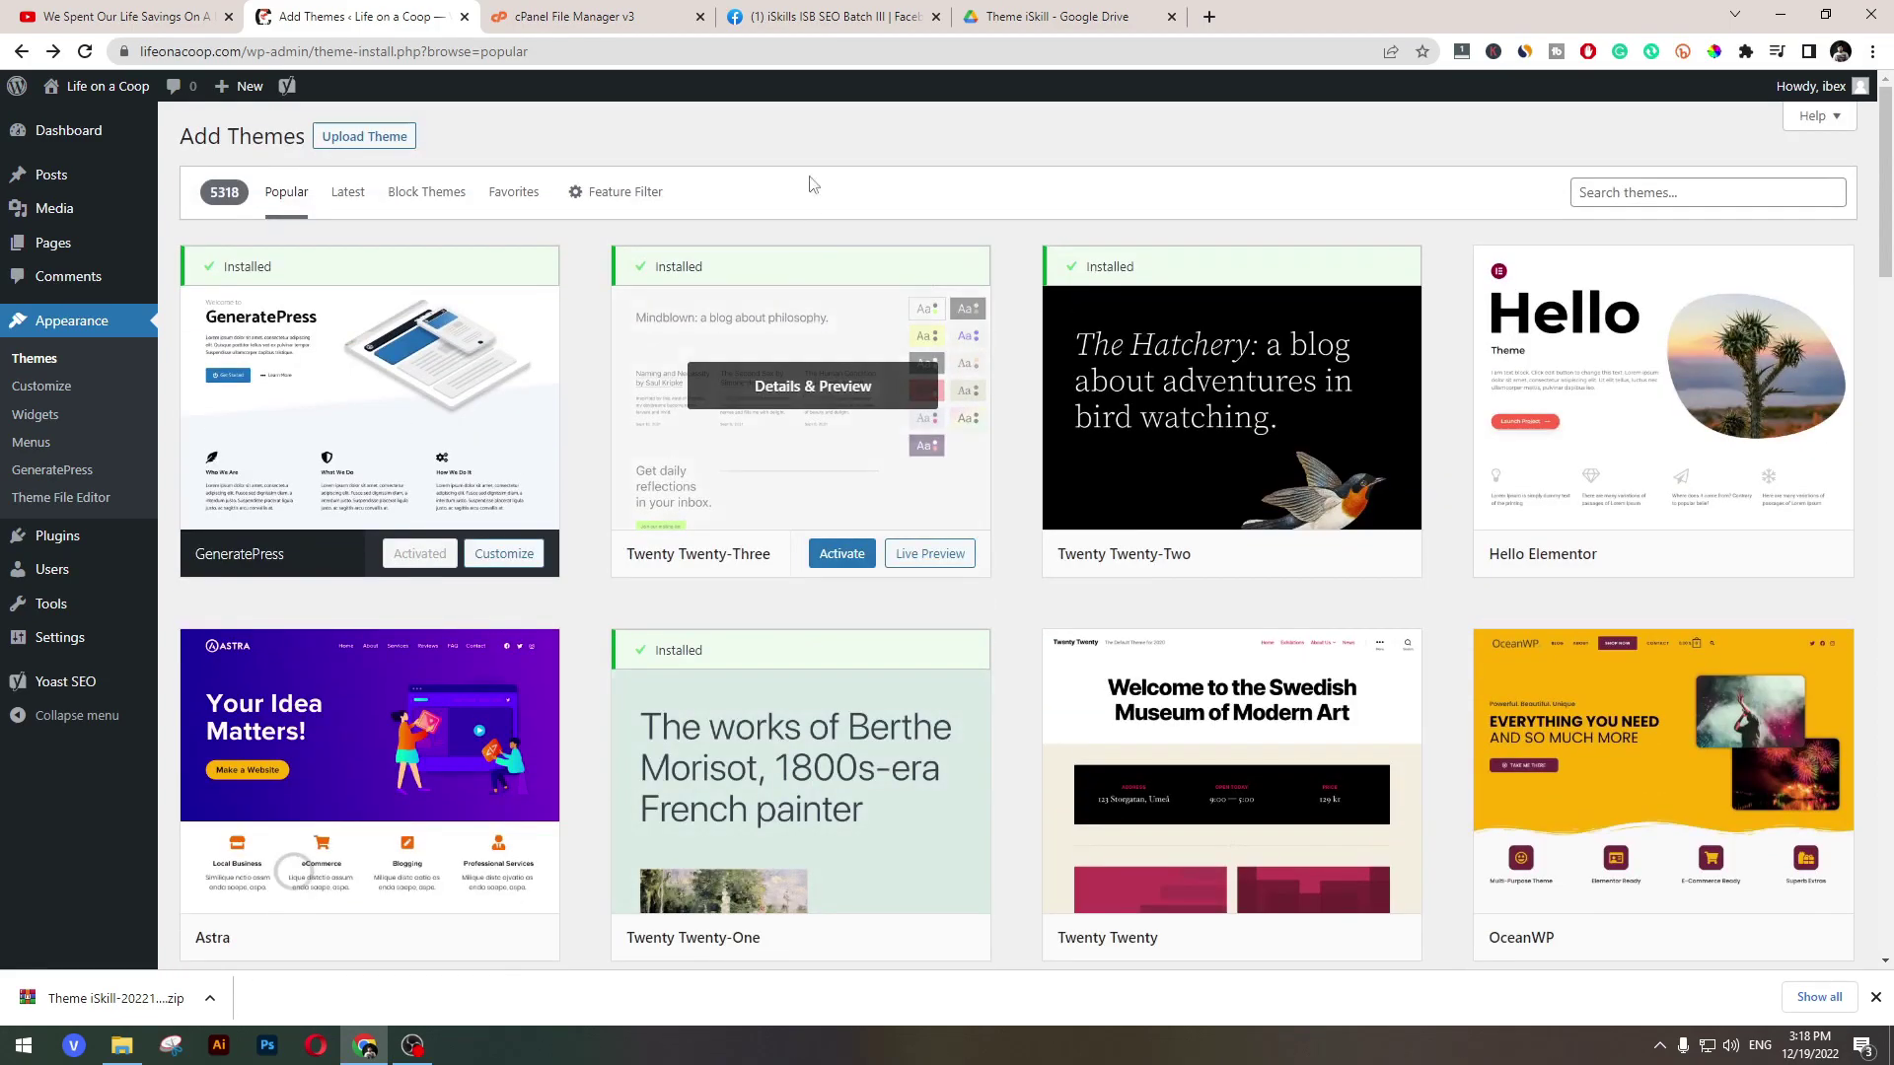
mouse_move(119, 1056)
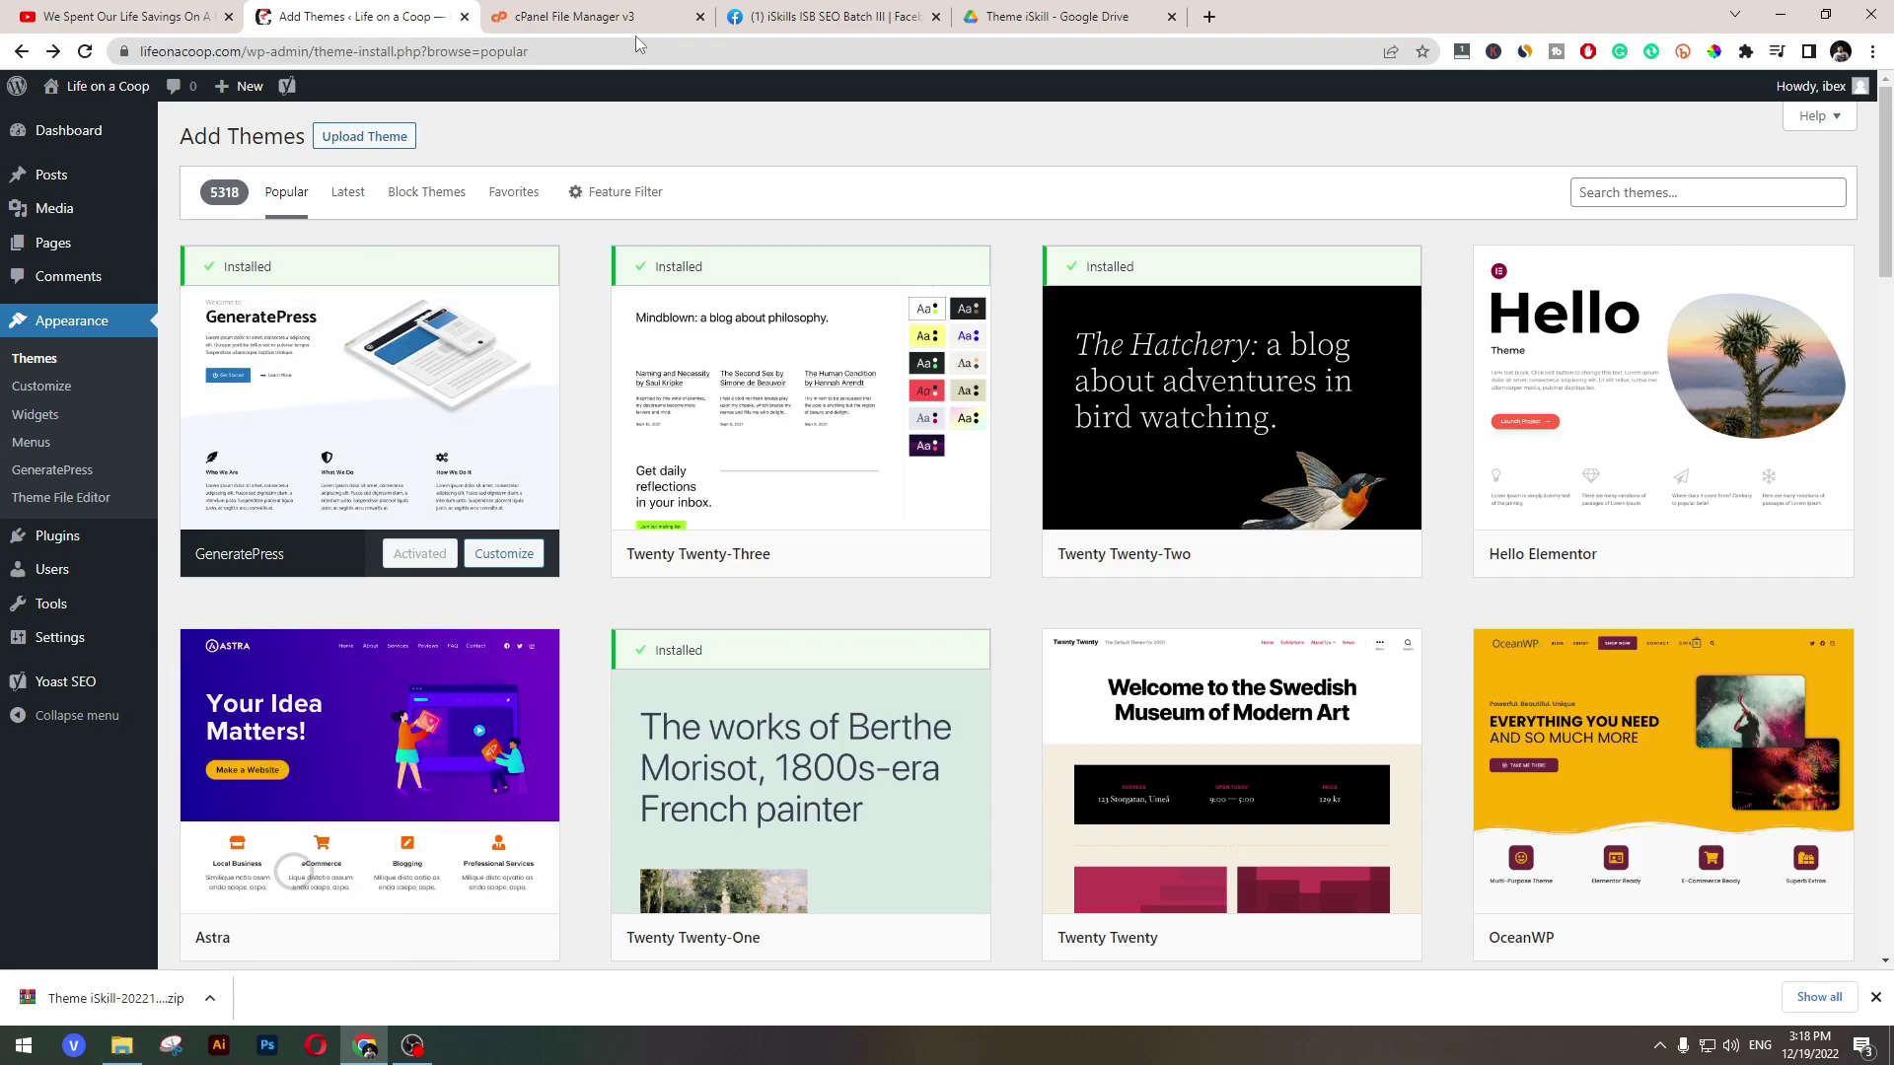
- Close the old file manager page, open the bookmarked cPanel main page in a new tab, and launch its File Manager
left_click(701, 17)
left_click(974, 17)
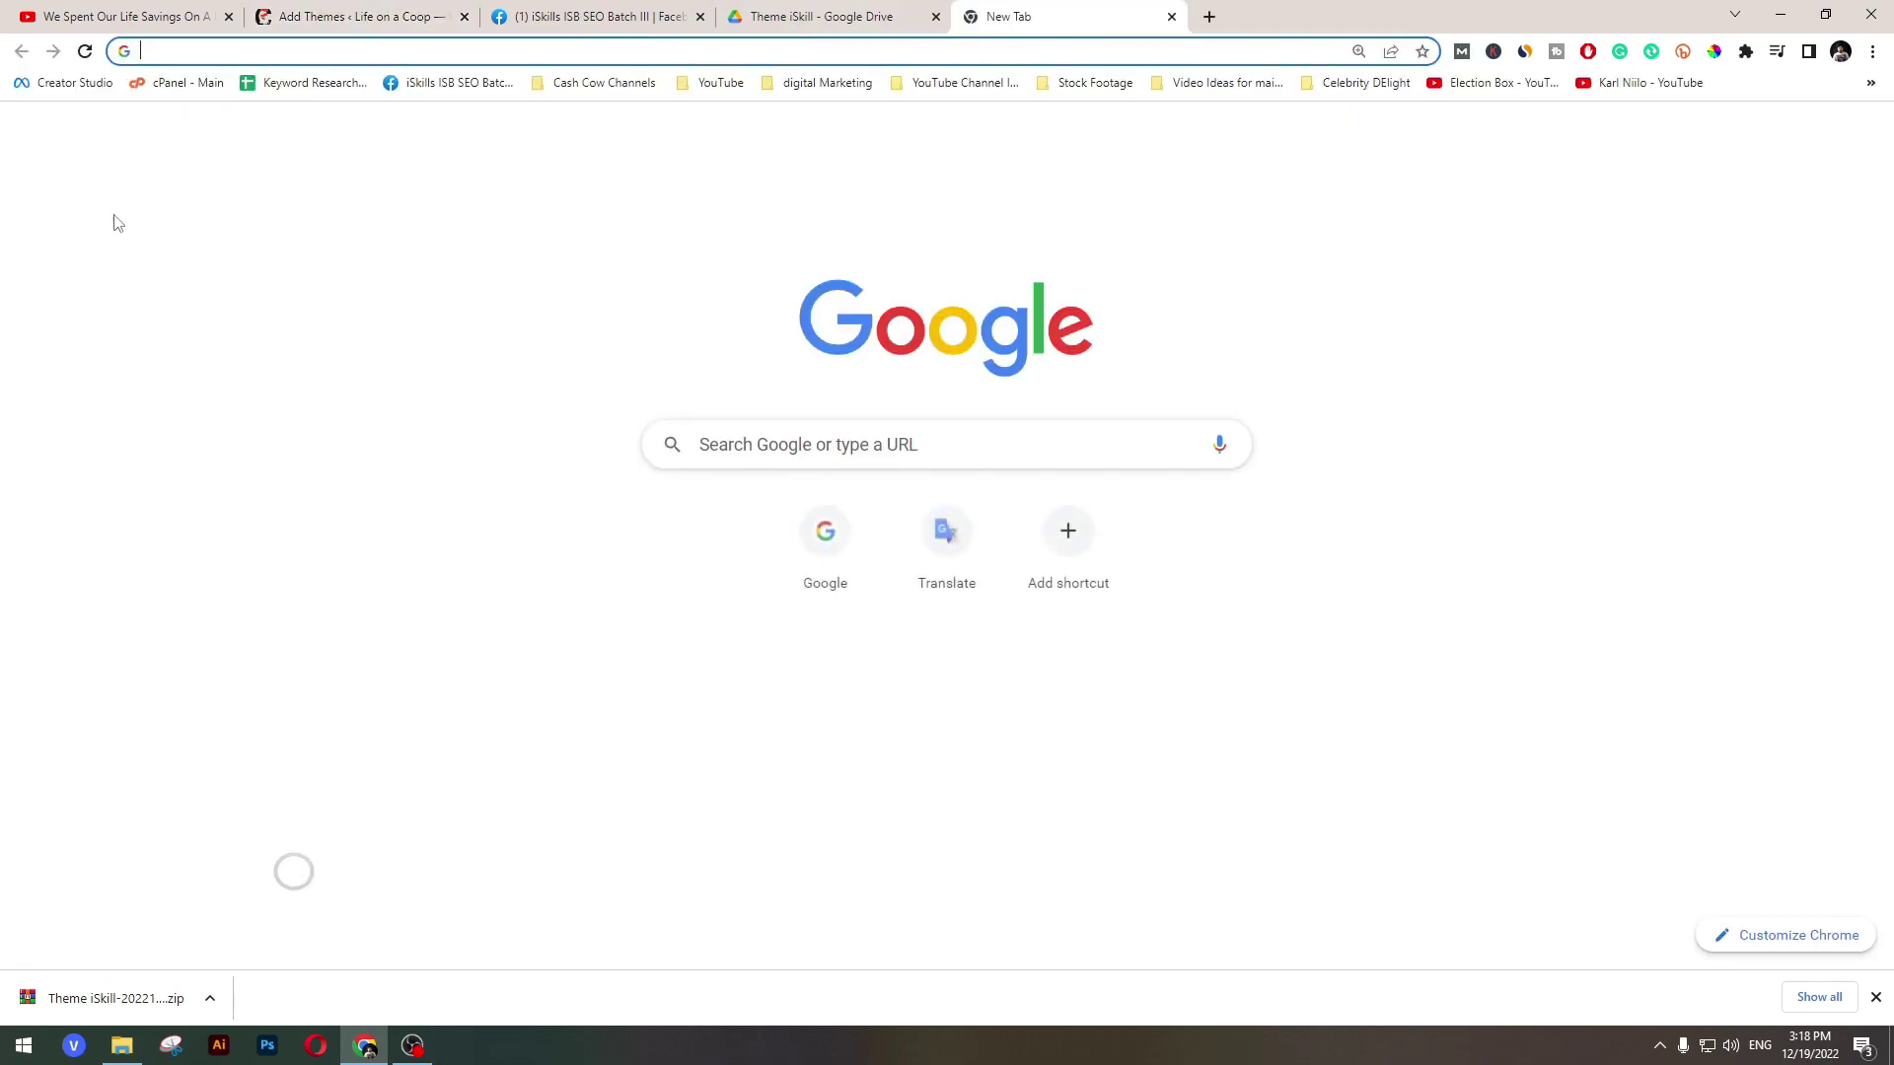
left_click(179, 82)
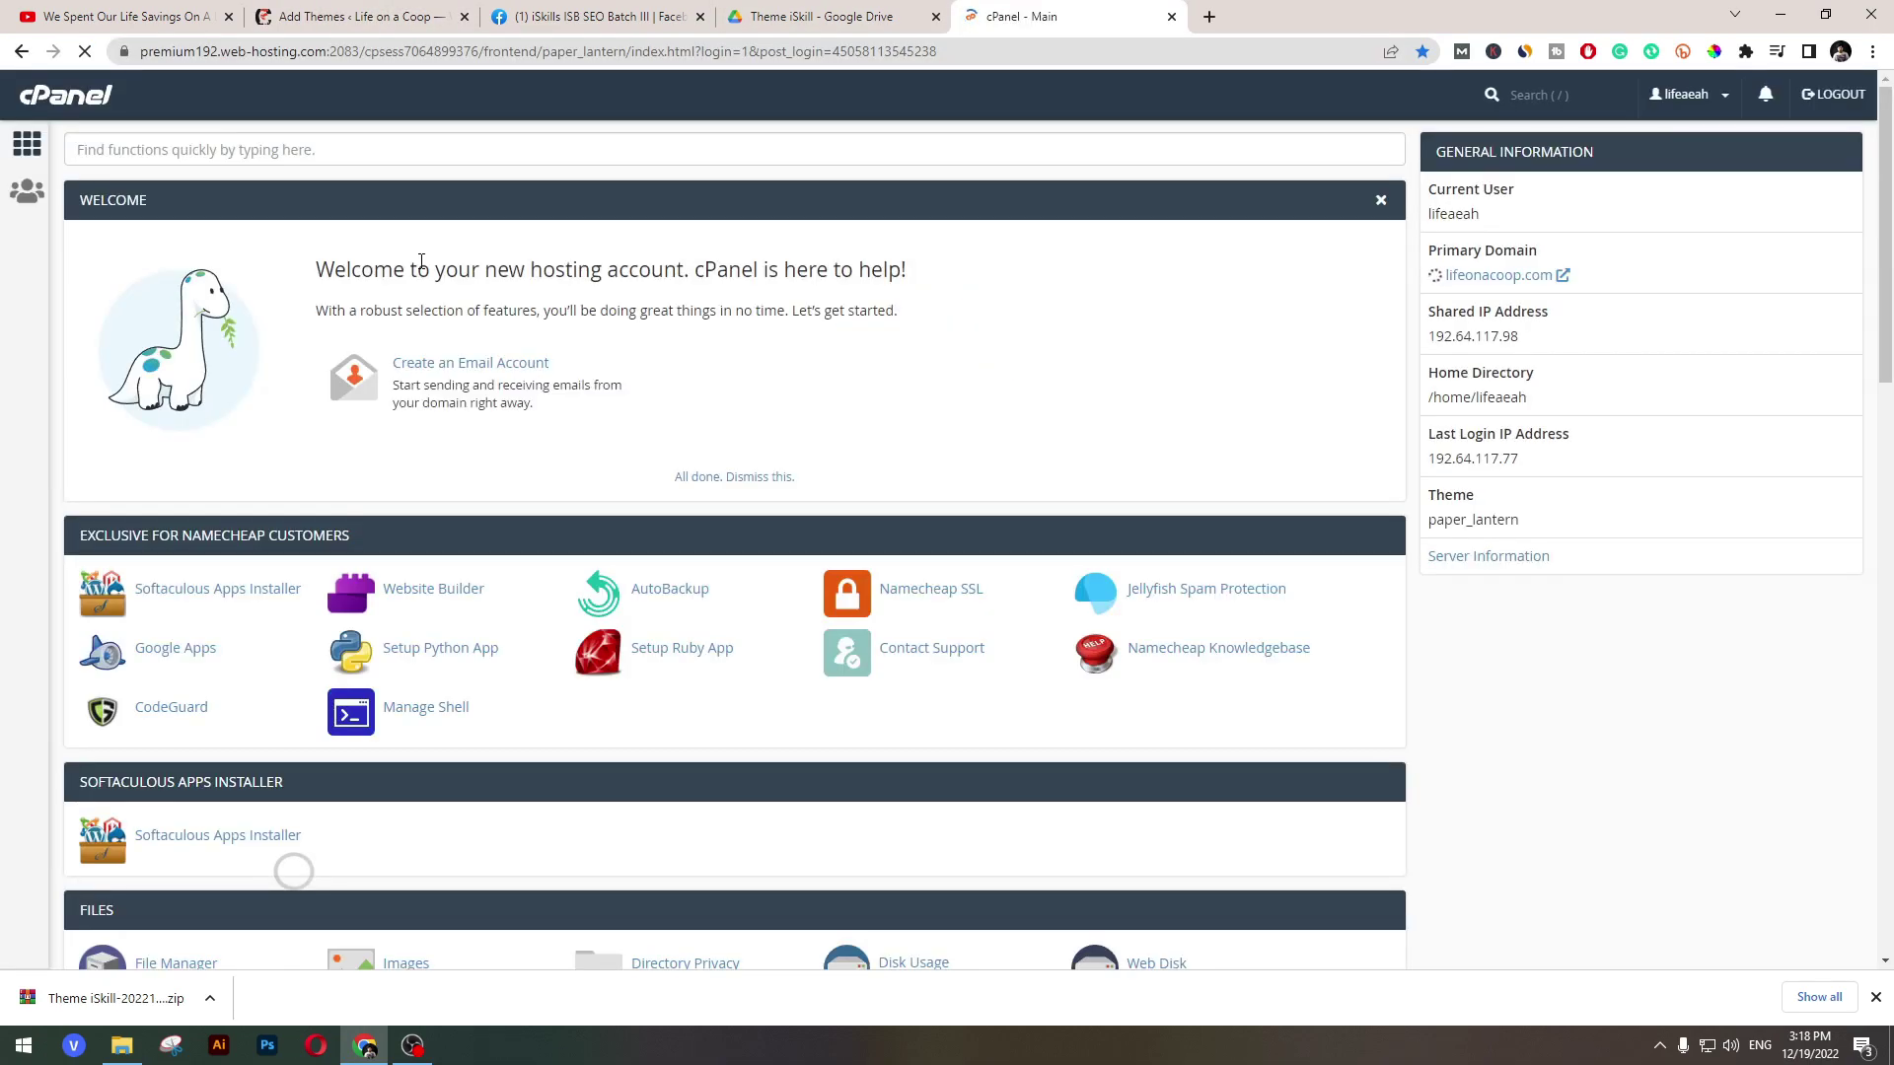
scroll(444, 641, "down", 5)
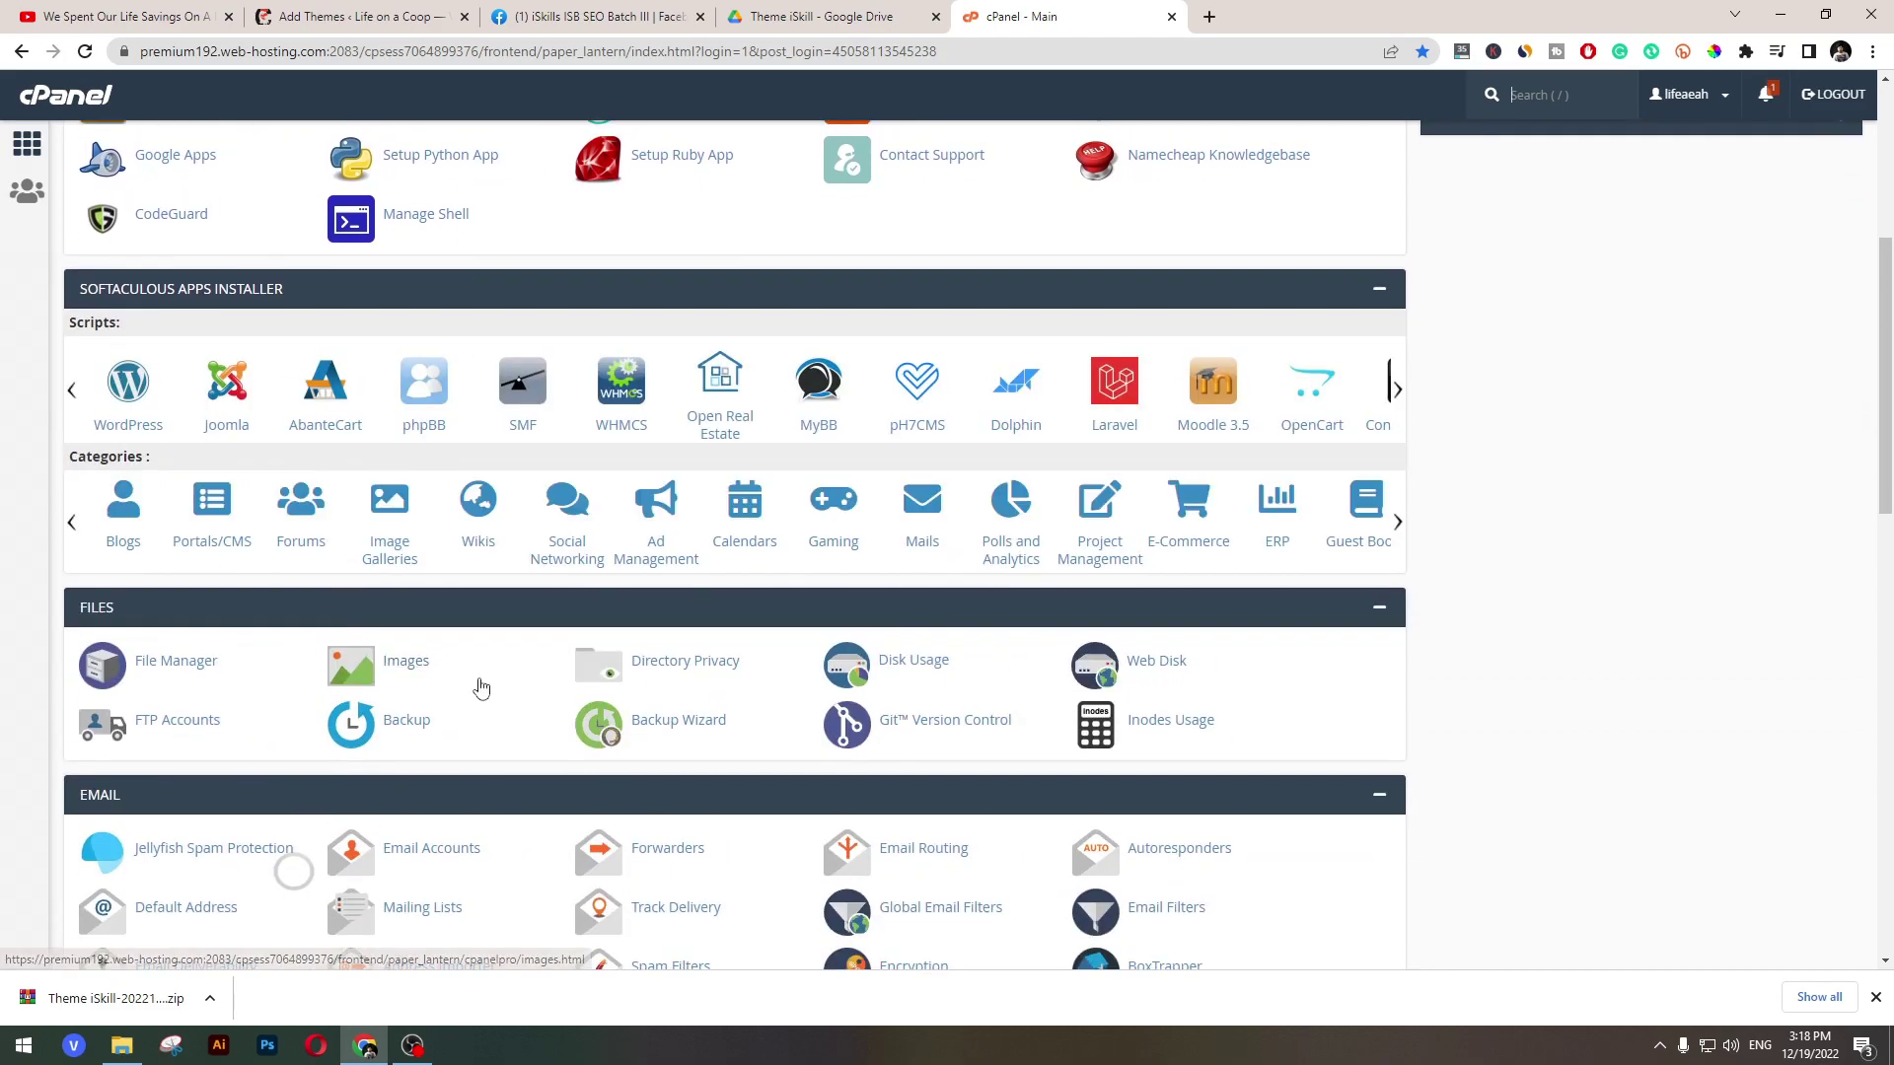
scroll(177, 494, "up", 5)
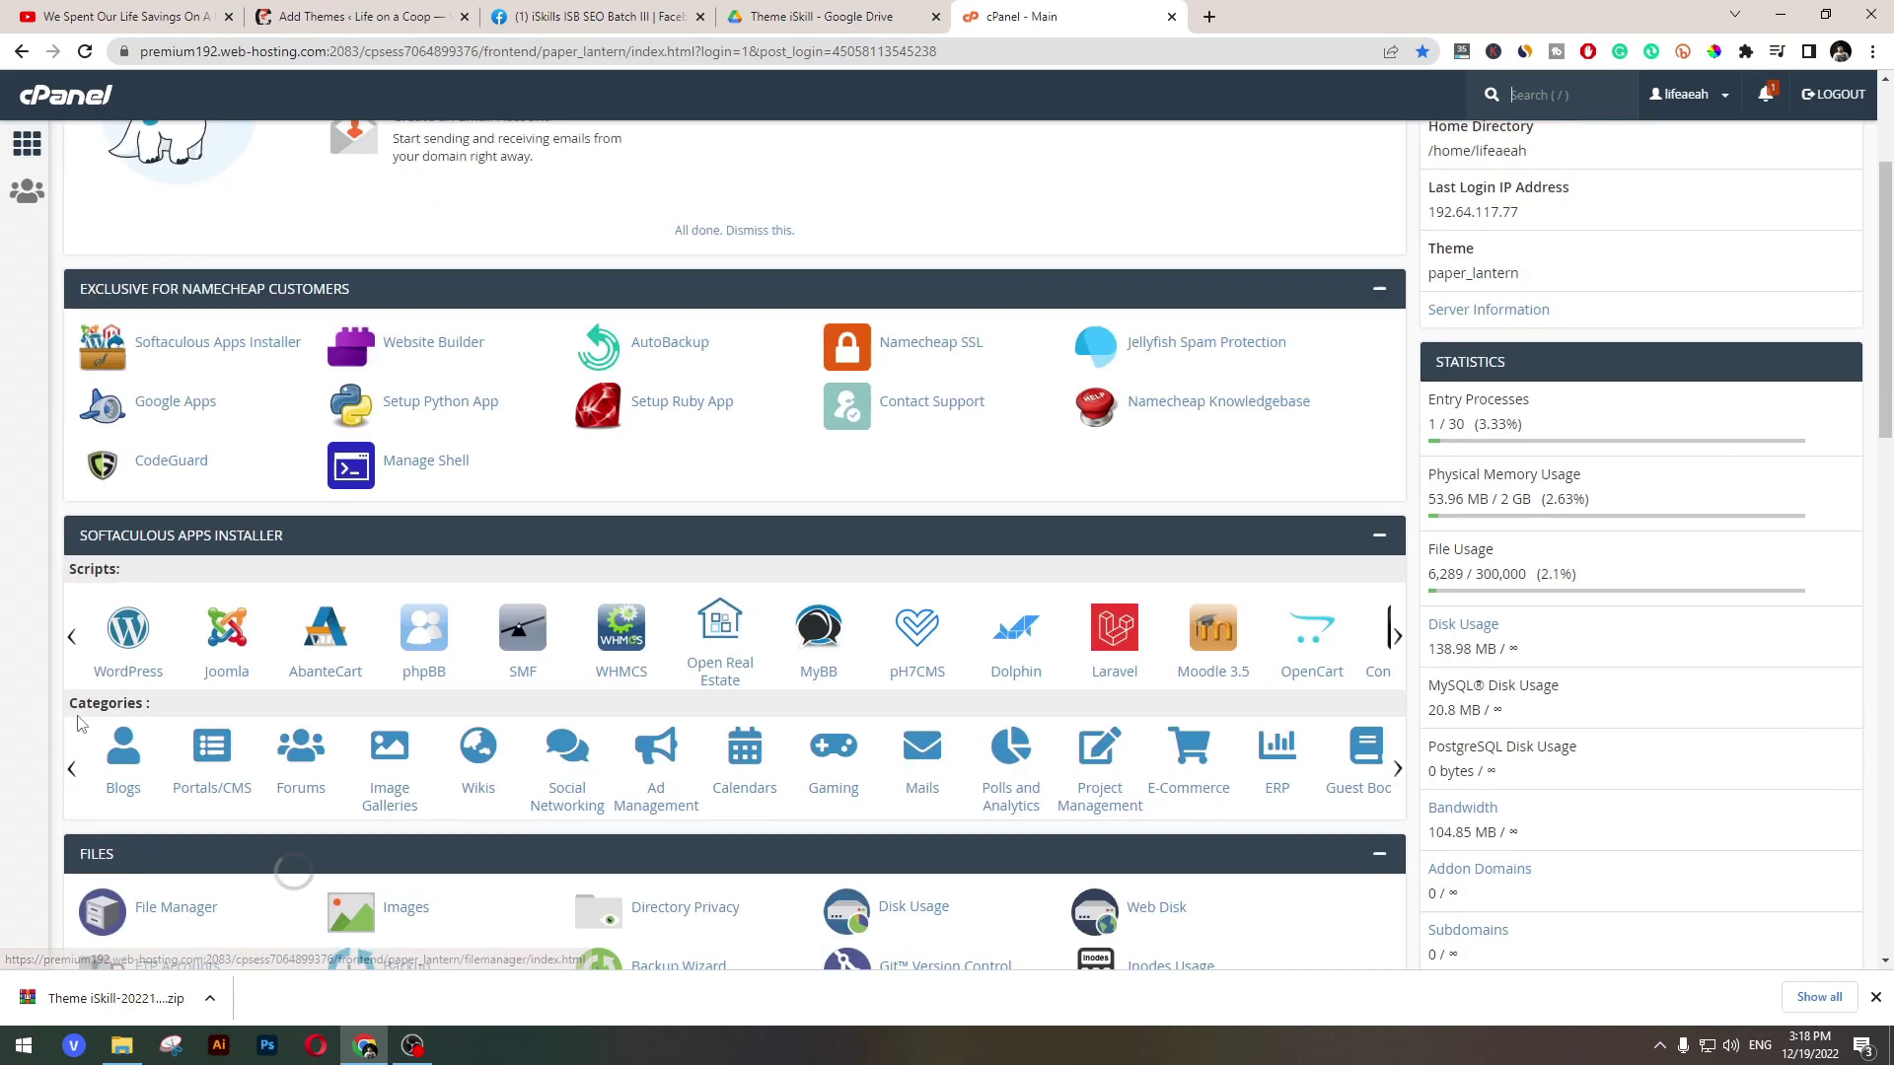
scroll(198, 731, "down", 7)
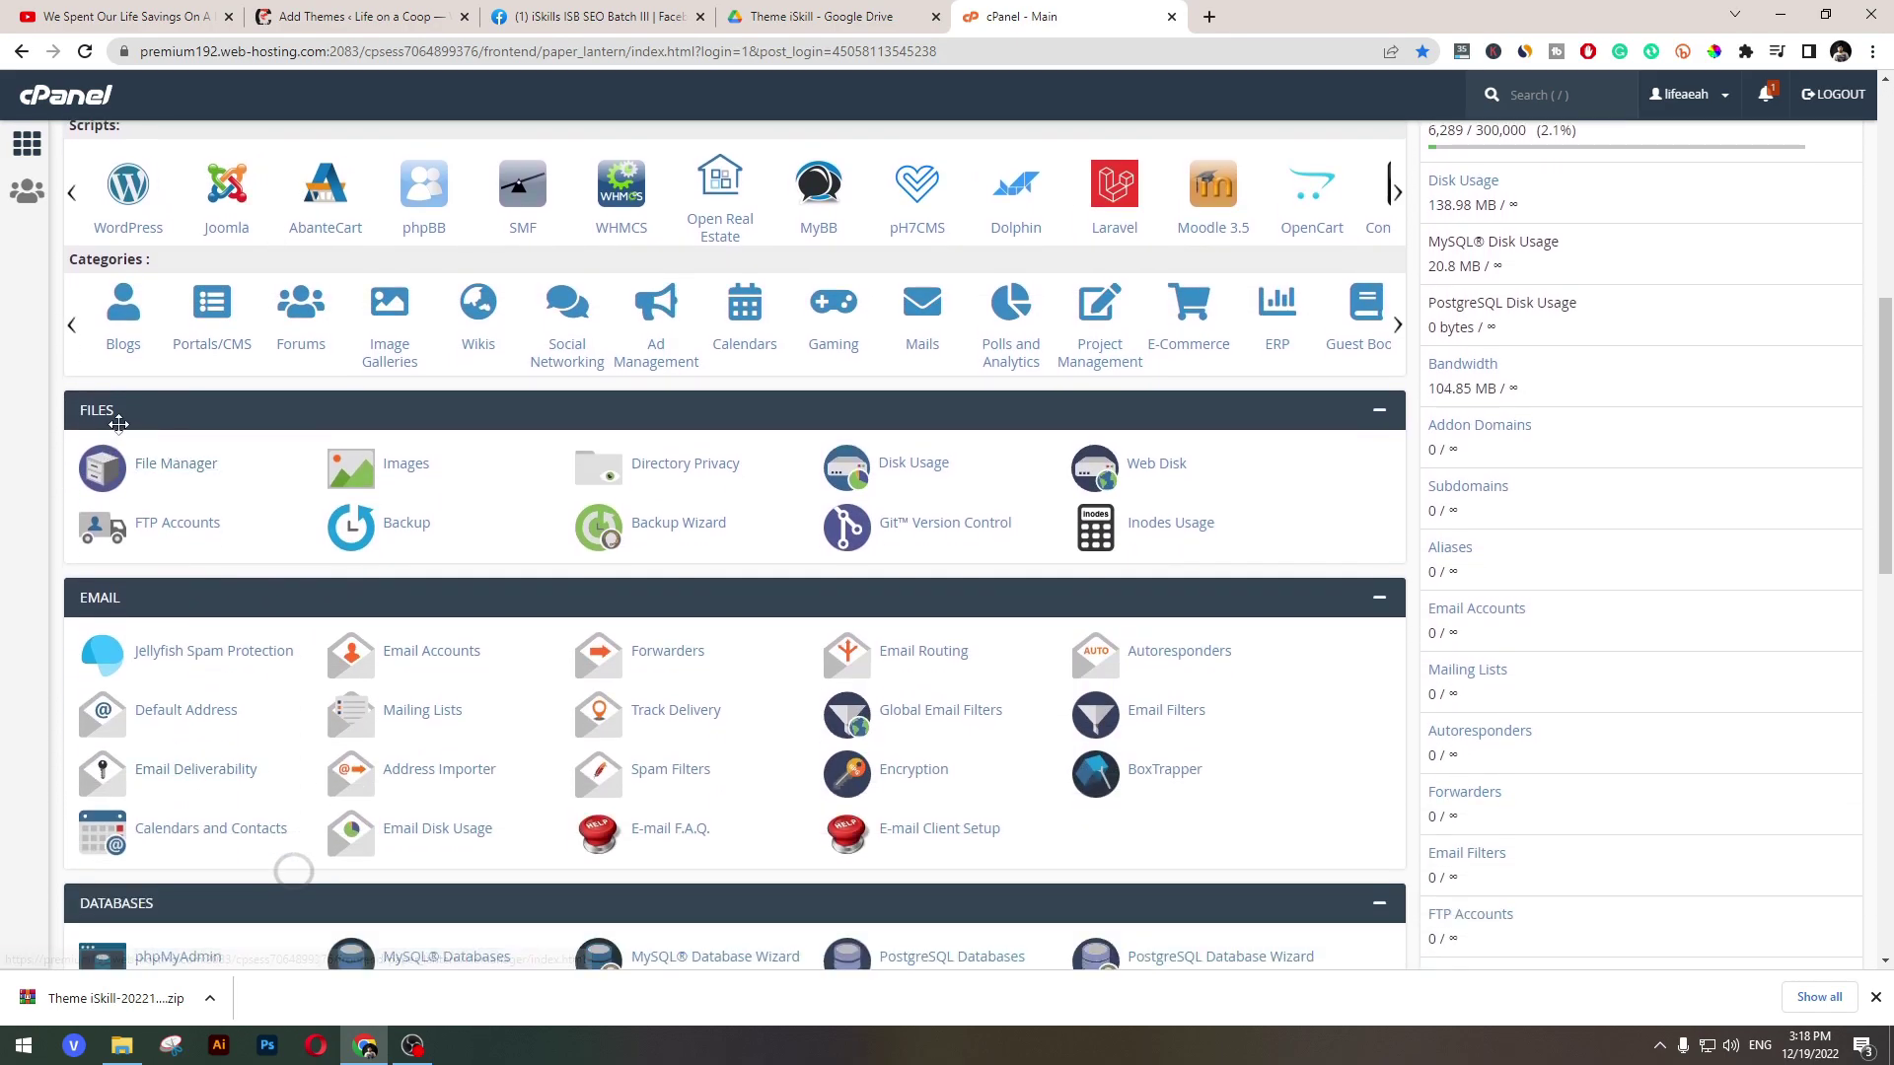
left_click(194, 476)
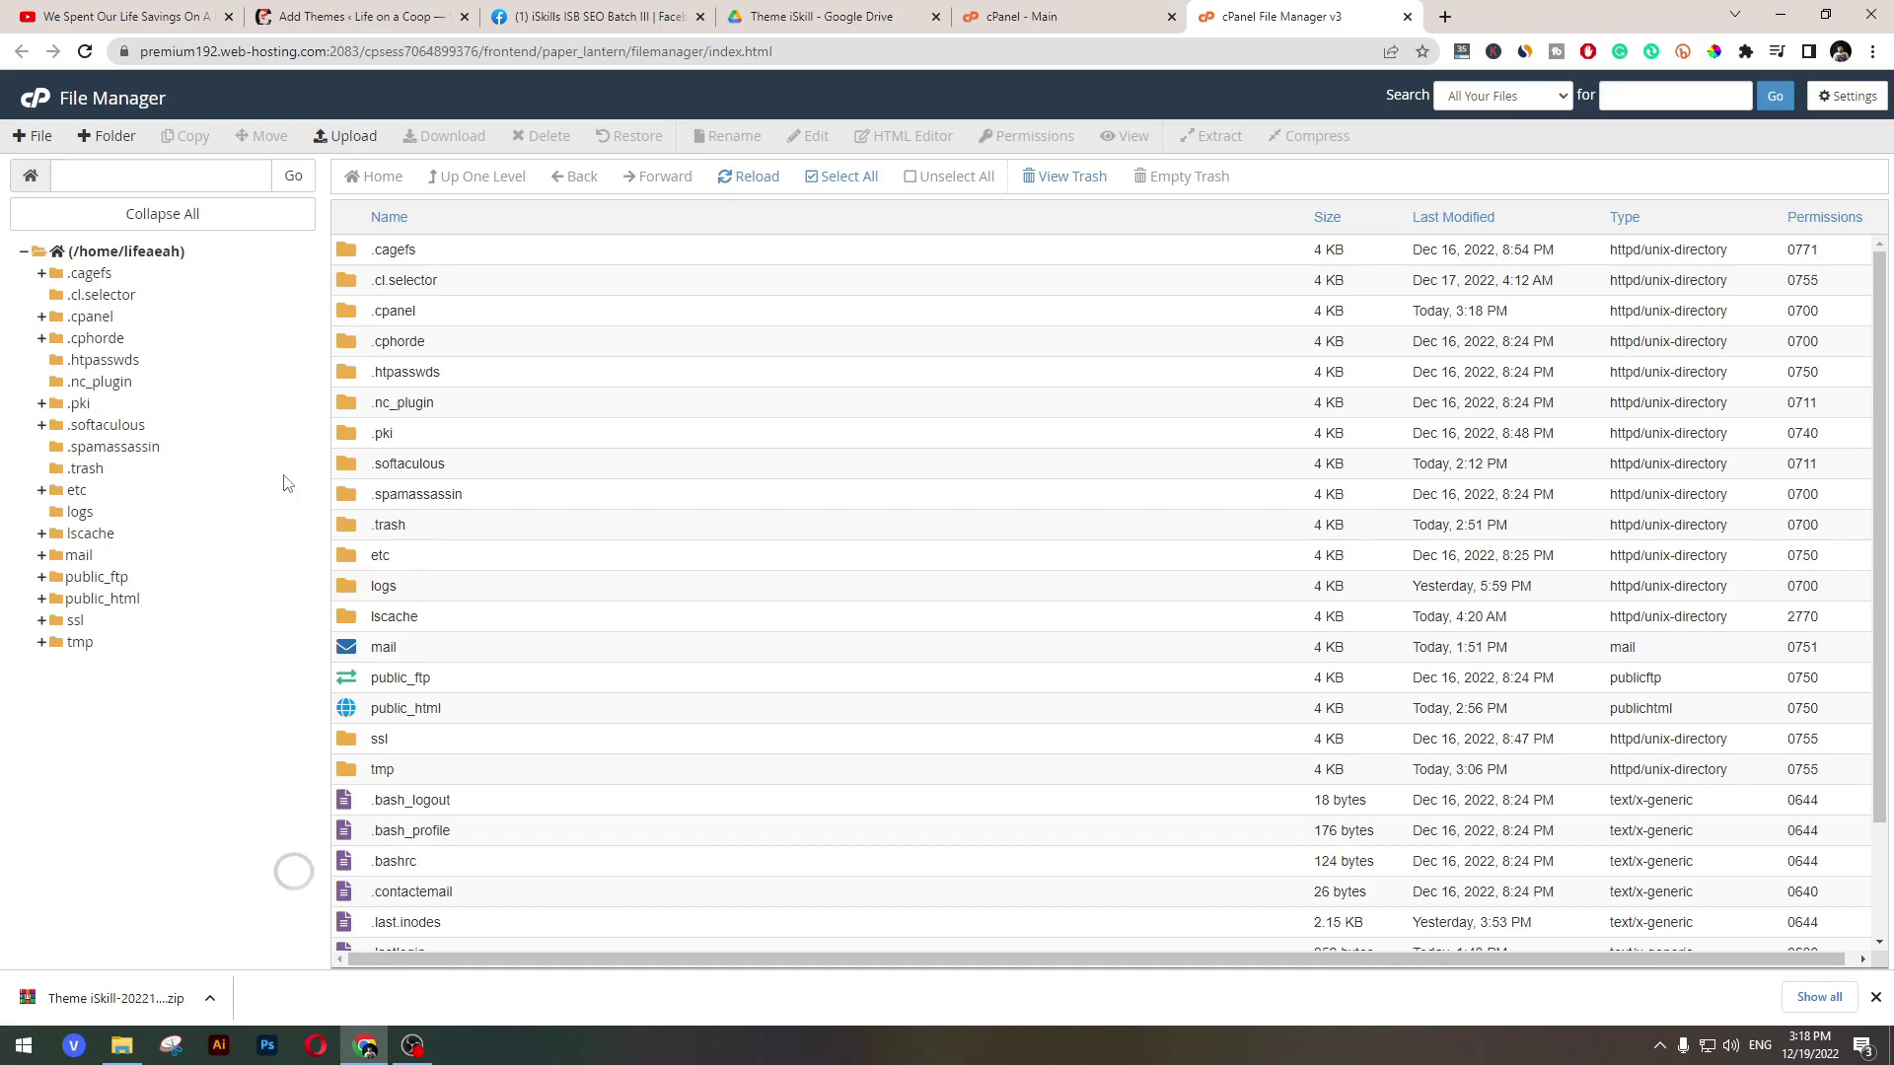
- Open the public_html/wp-content/themes folder in the File Manager
left_click(107, 602)
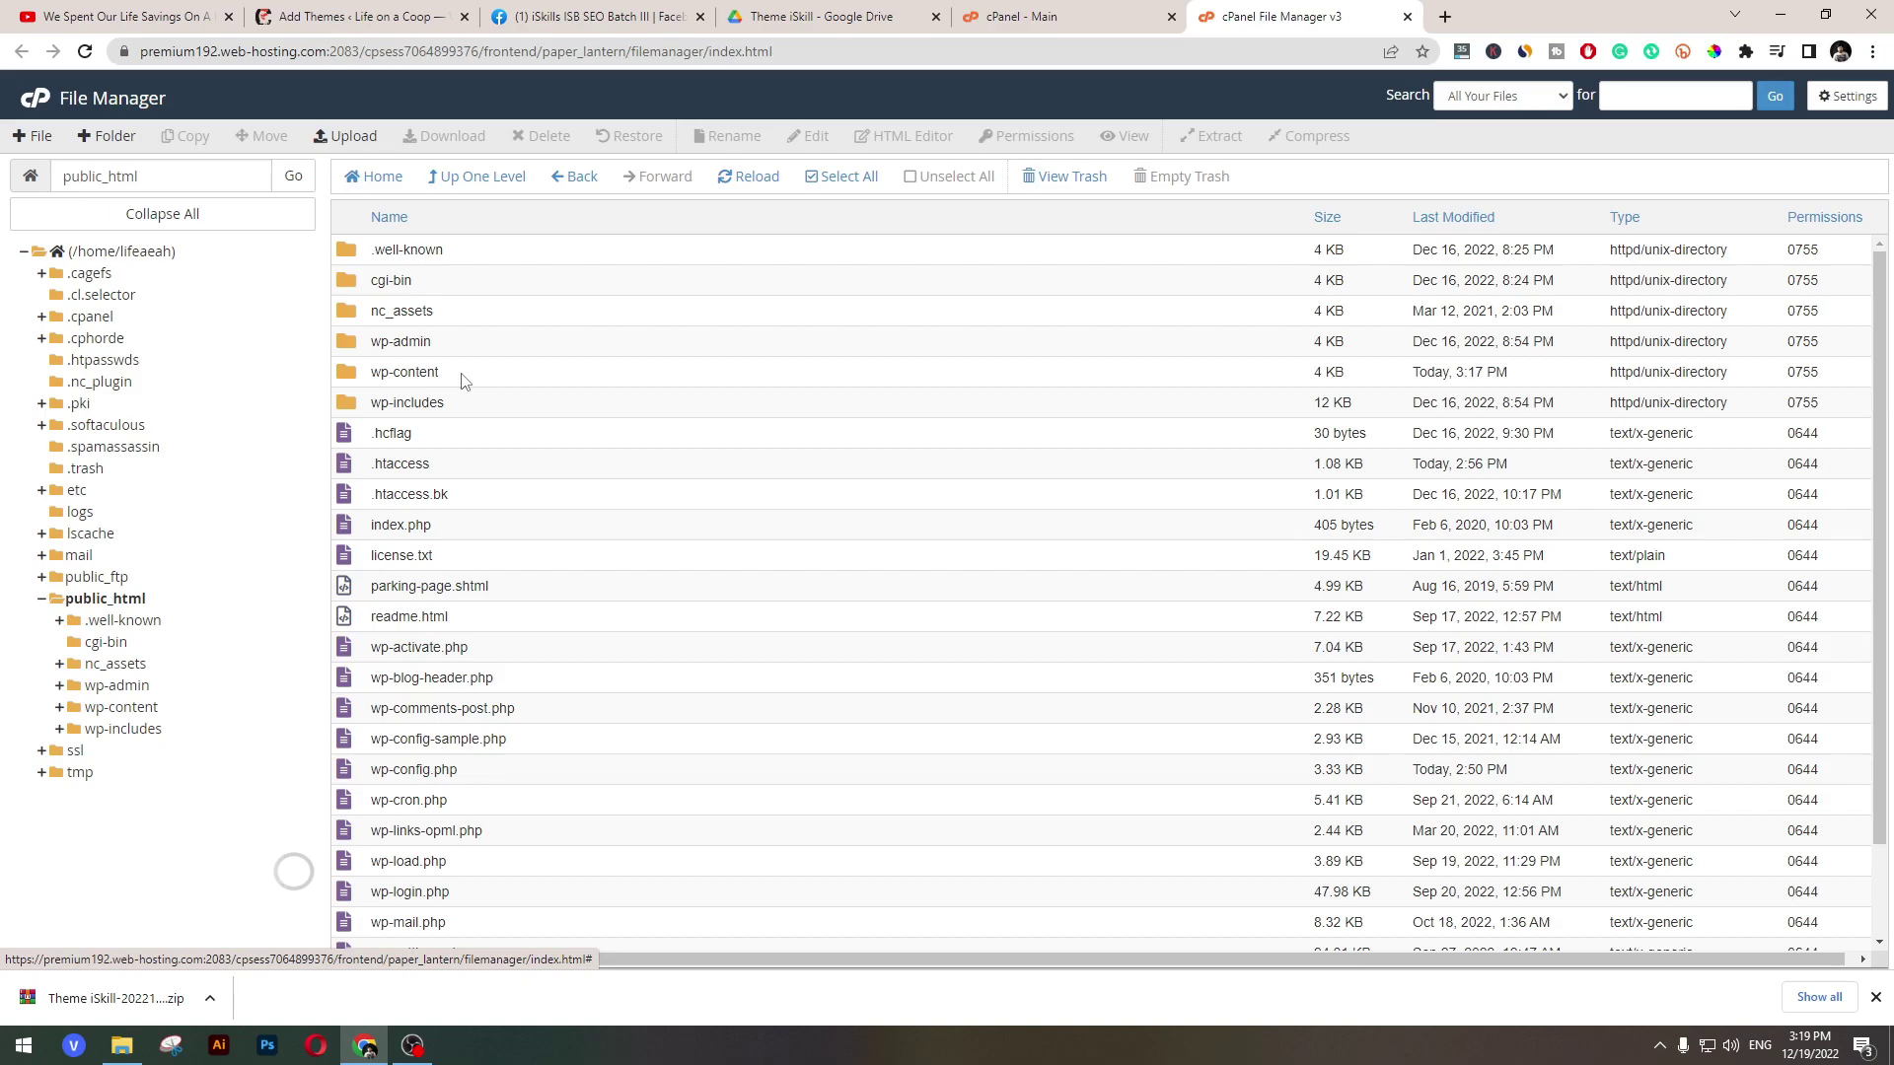
double_click(405, 372)
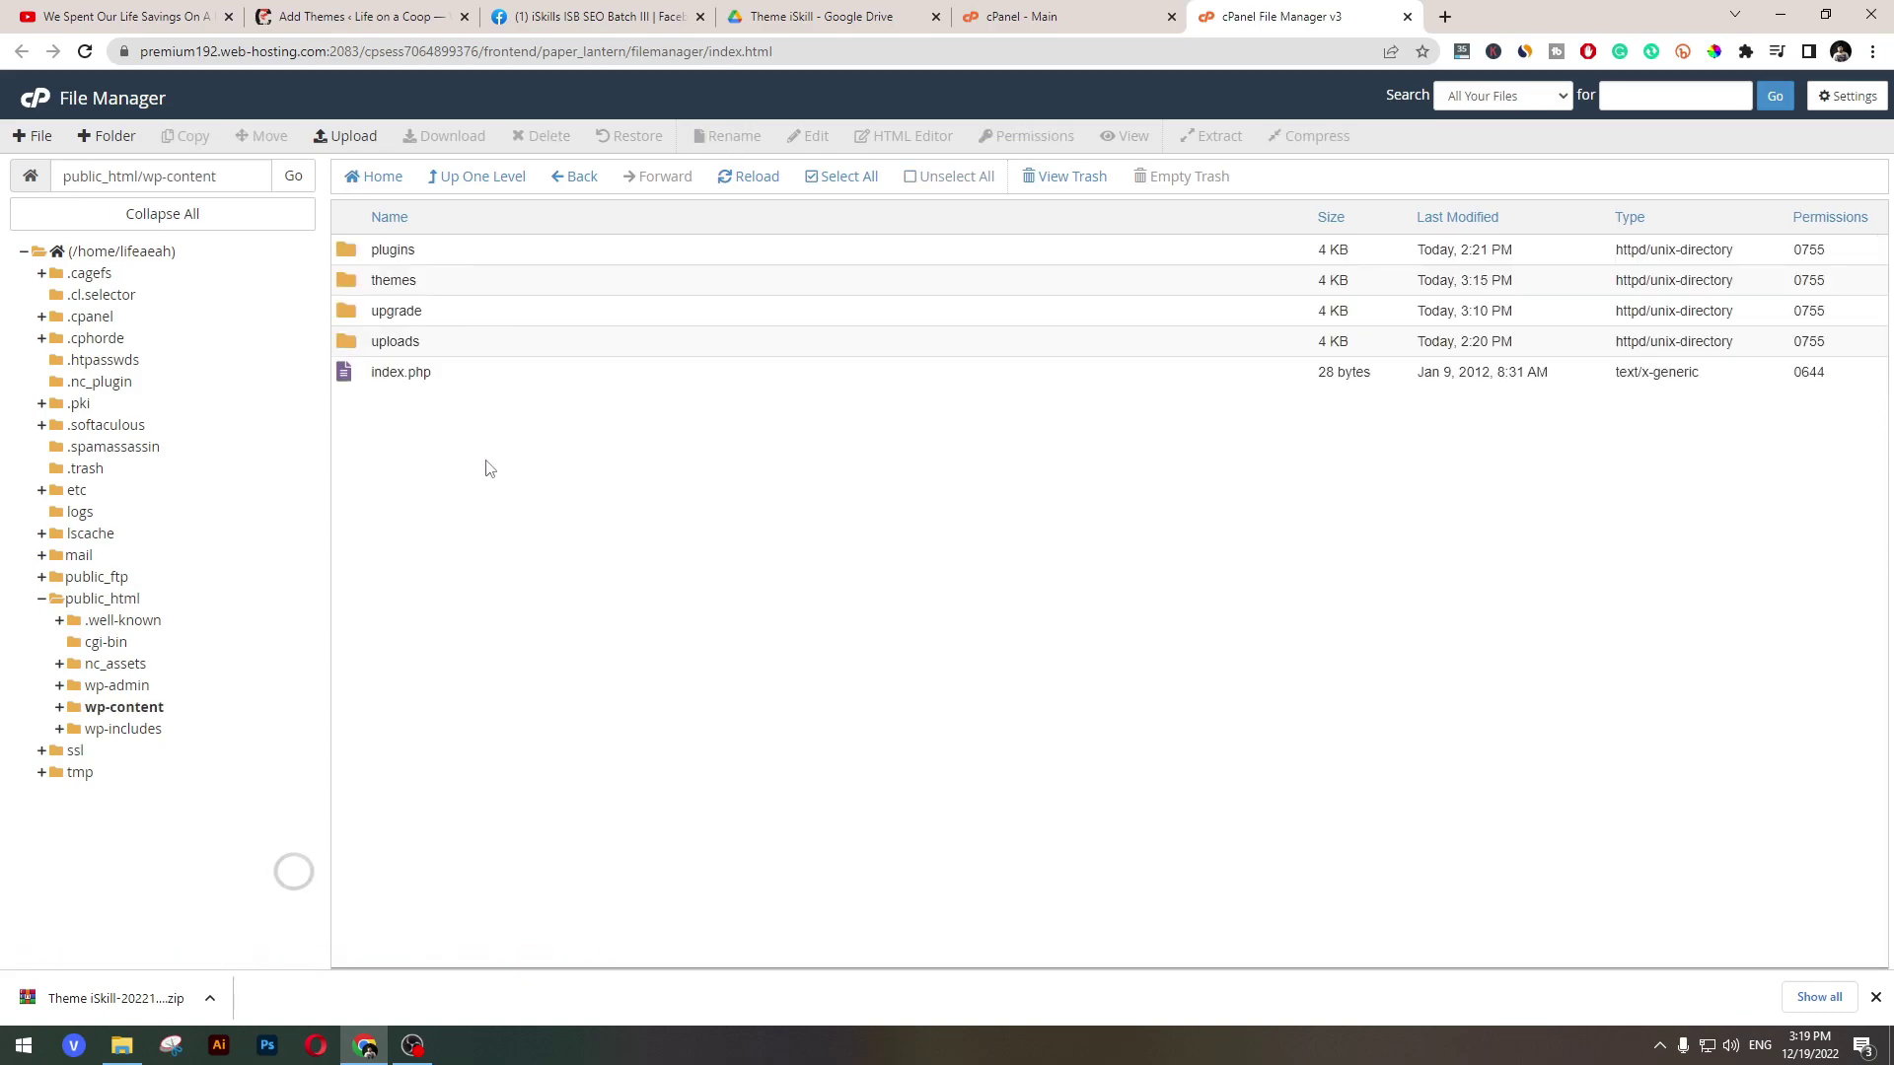
double_click(456, 286)
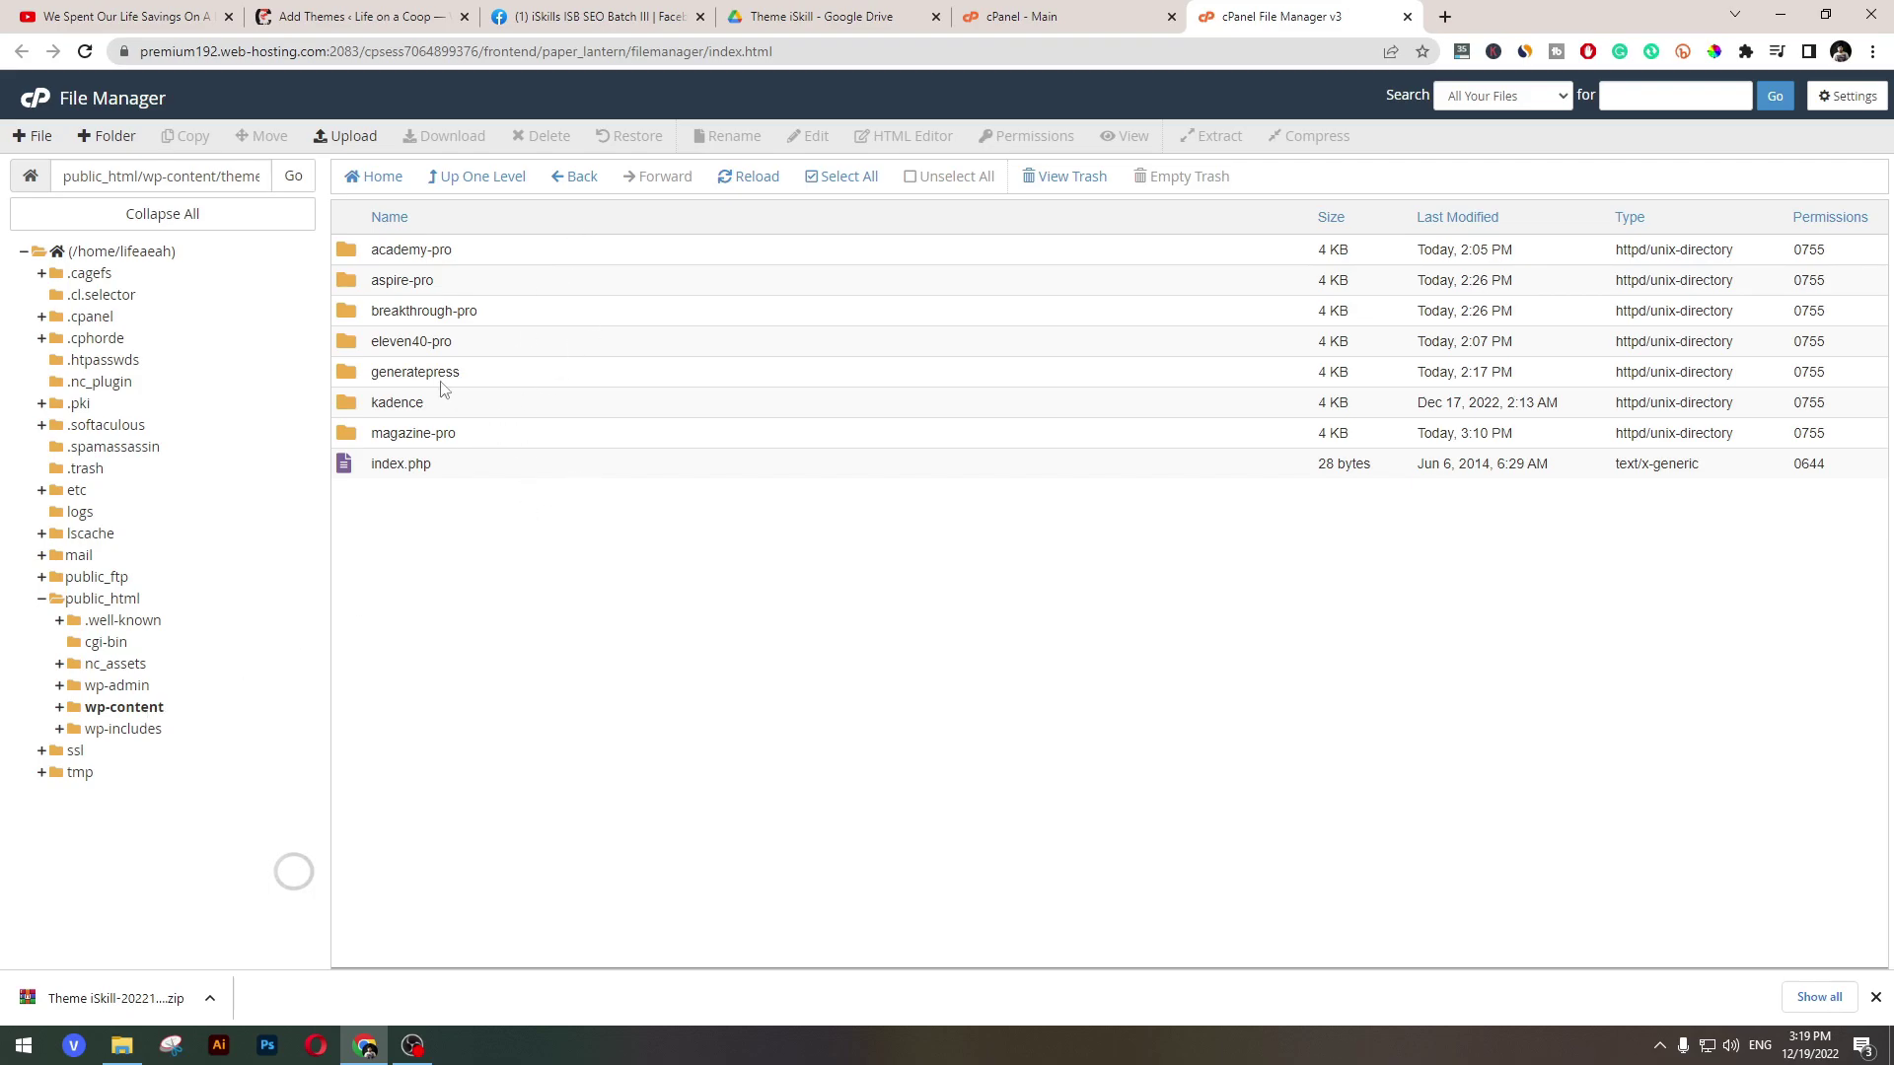
- Upload genesis.2.6.1 (1).zip from the local Theme iSkill folder into the themes directory and return to the directory listing
left_click(354, 136)
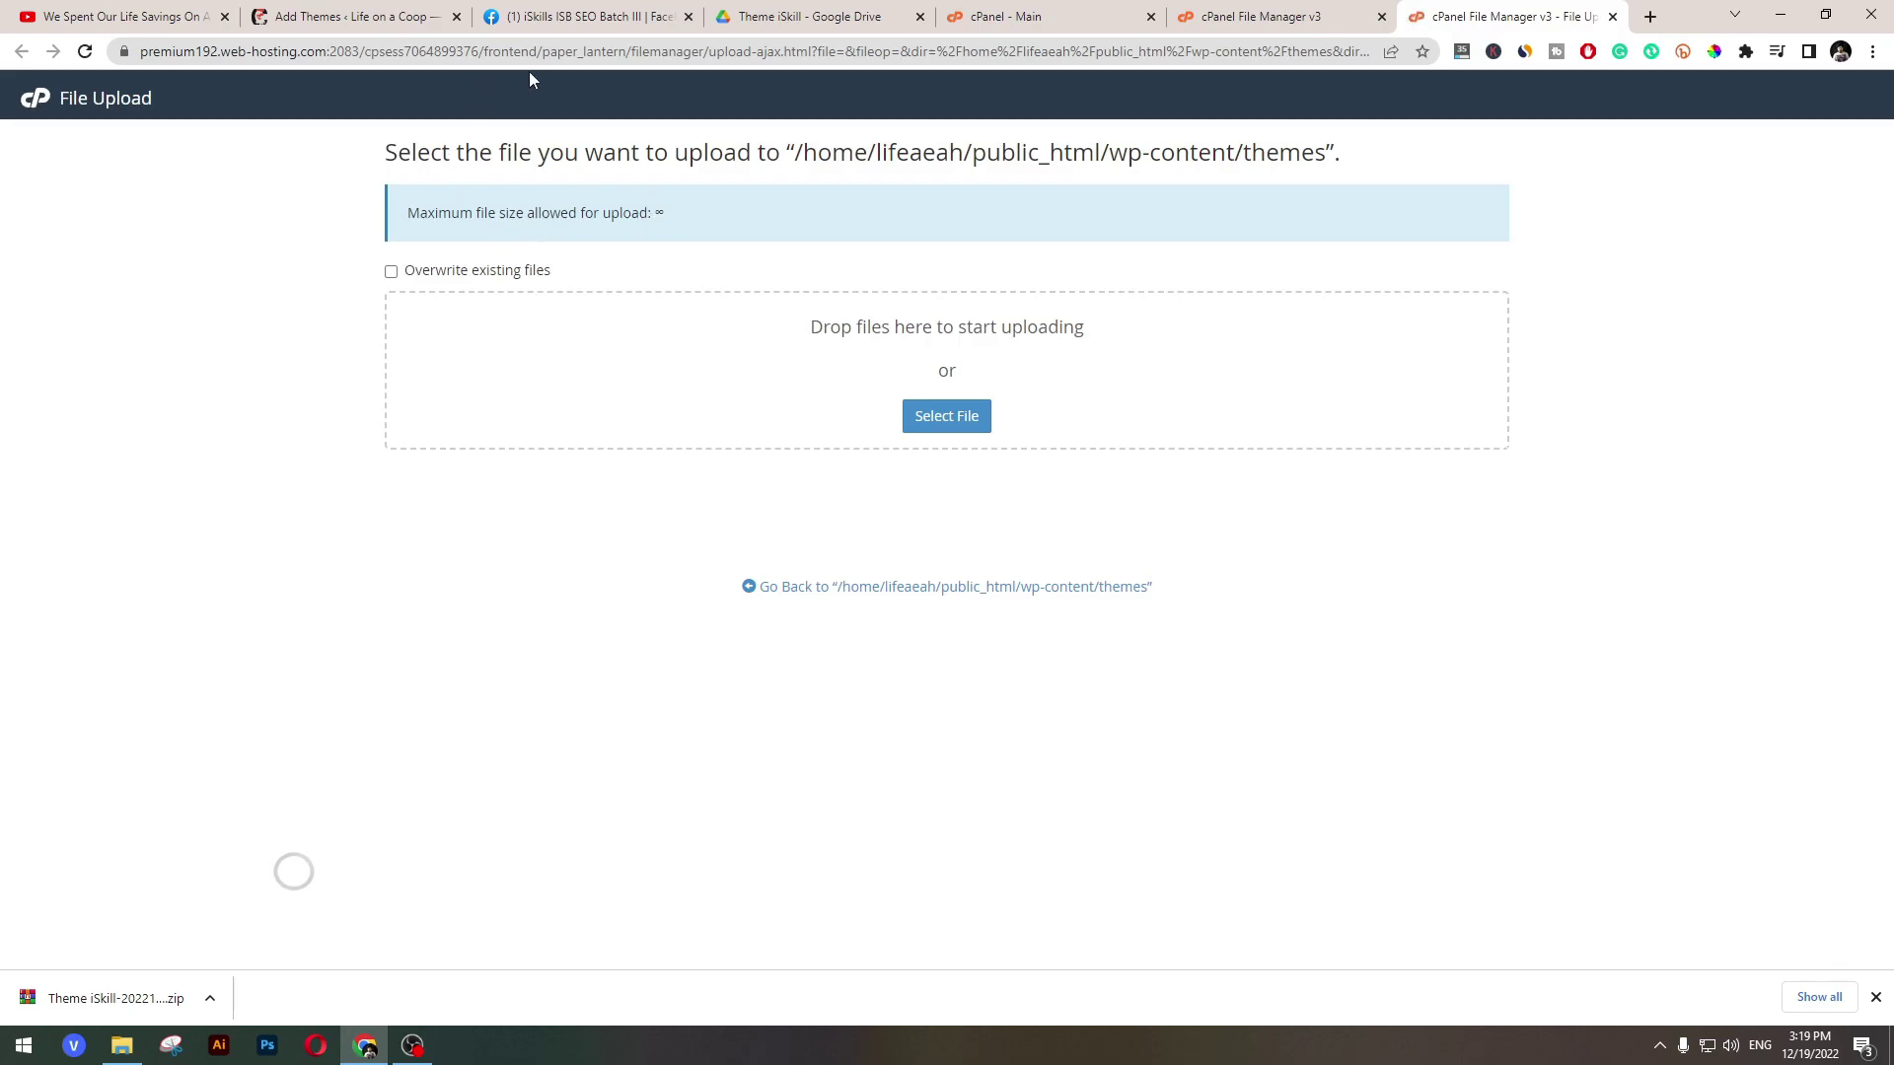
left_click(126, 1045)
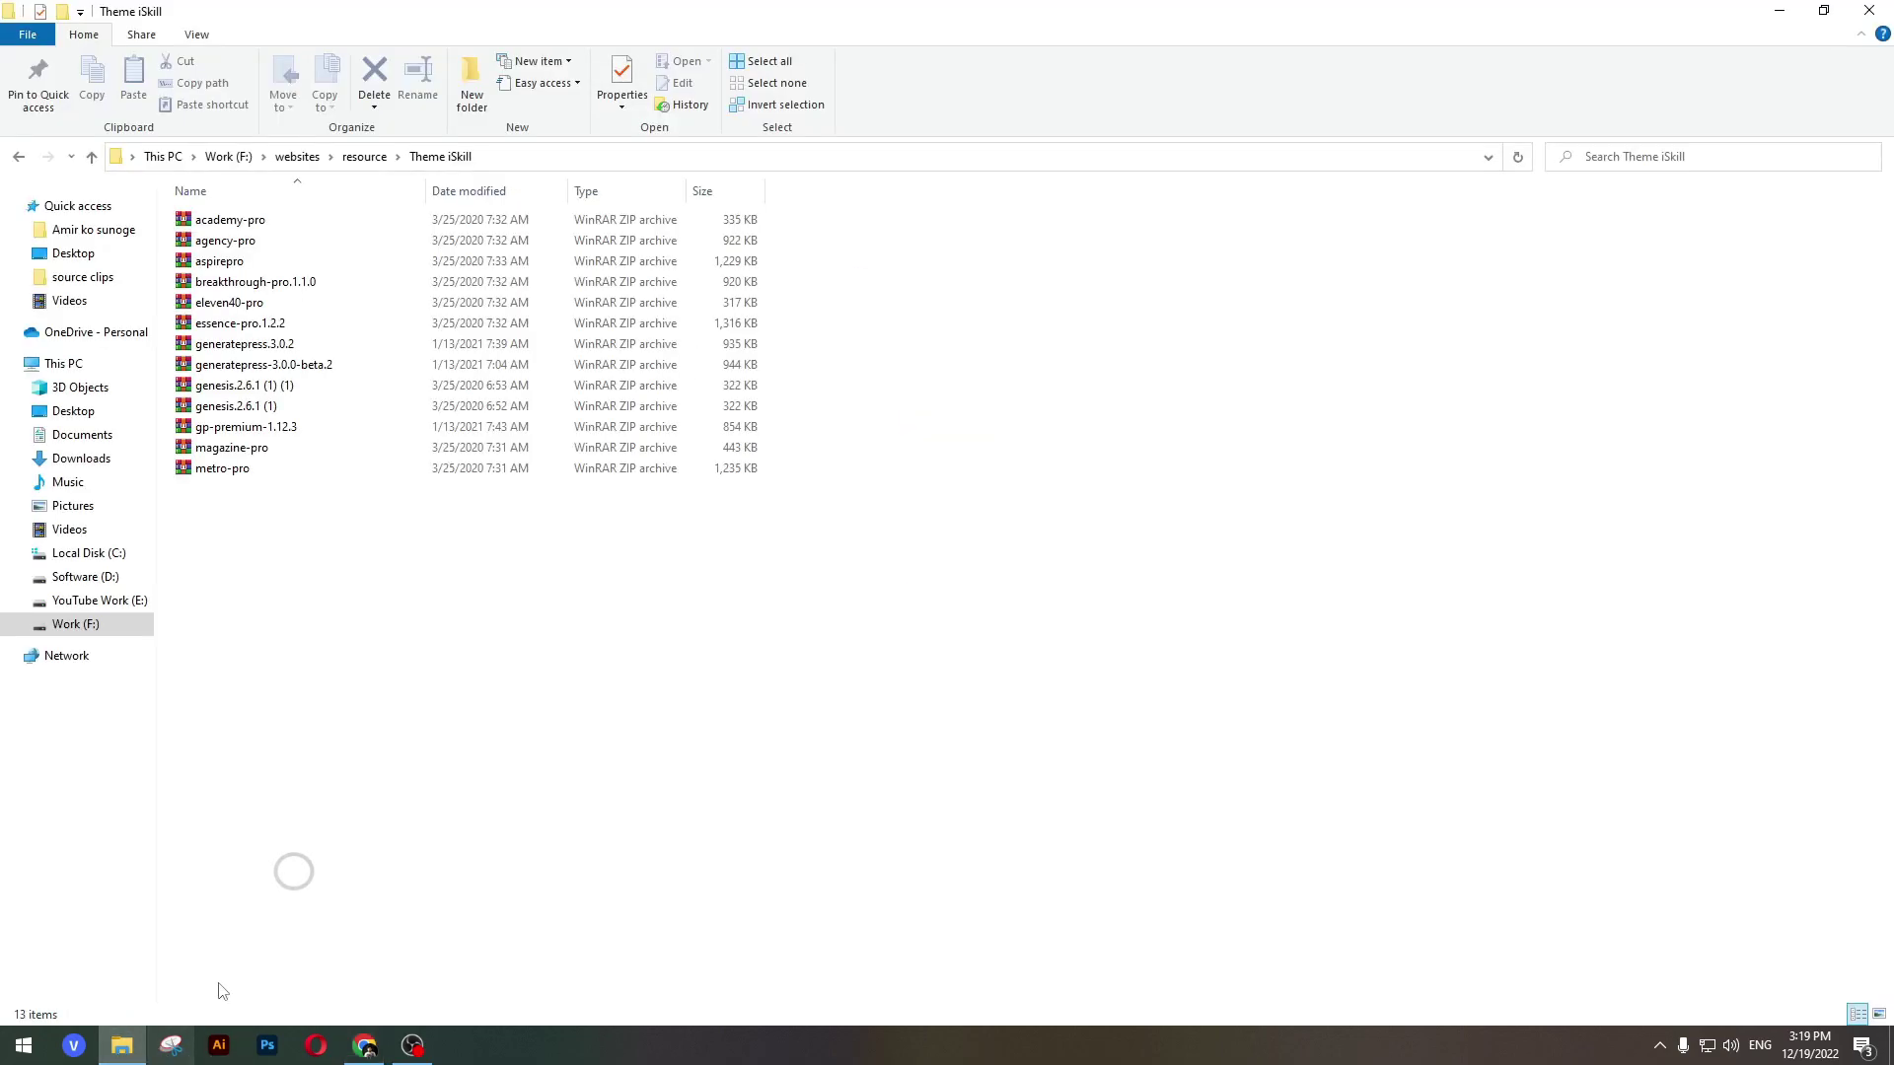
right_click(276, 530)
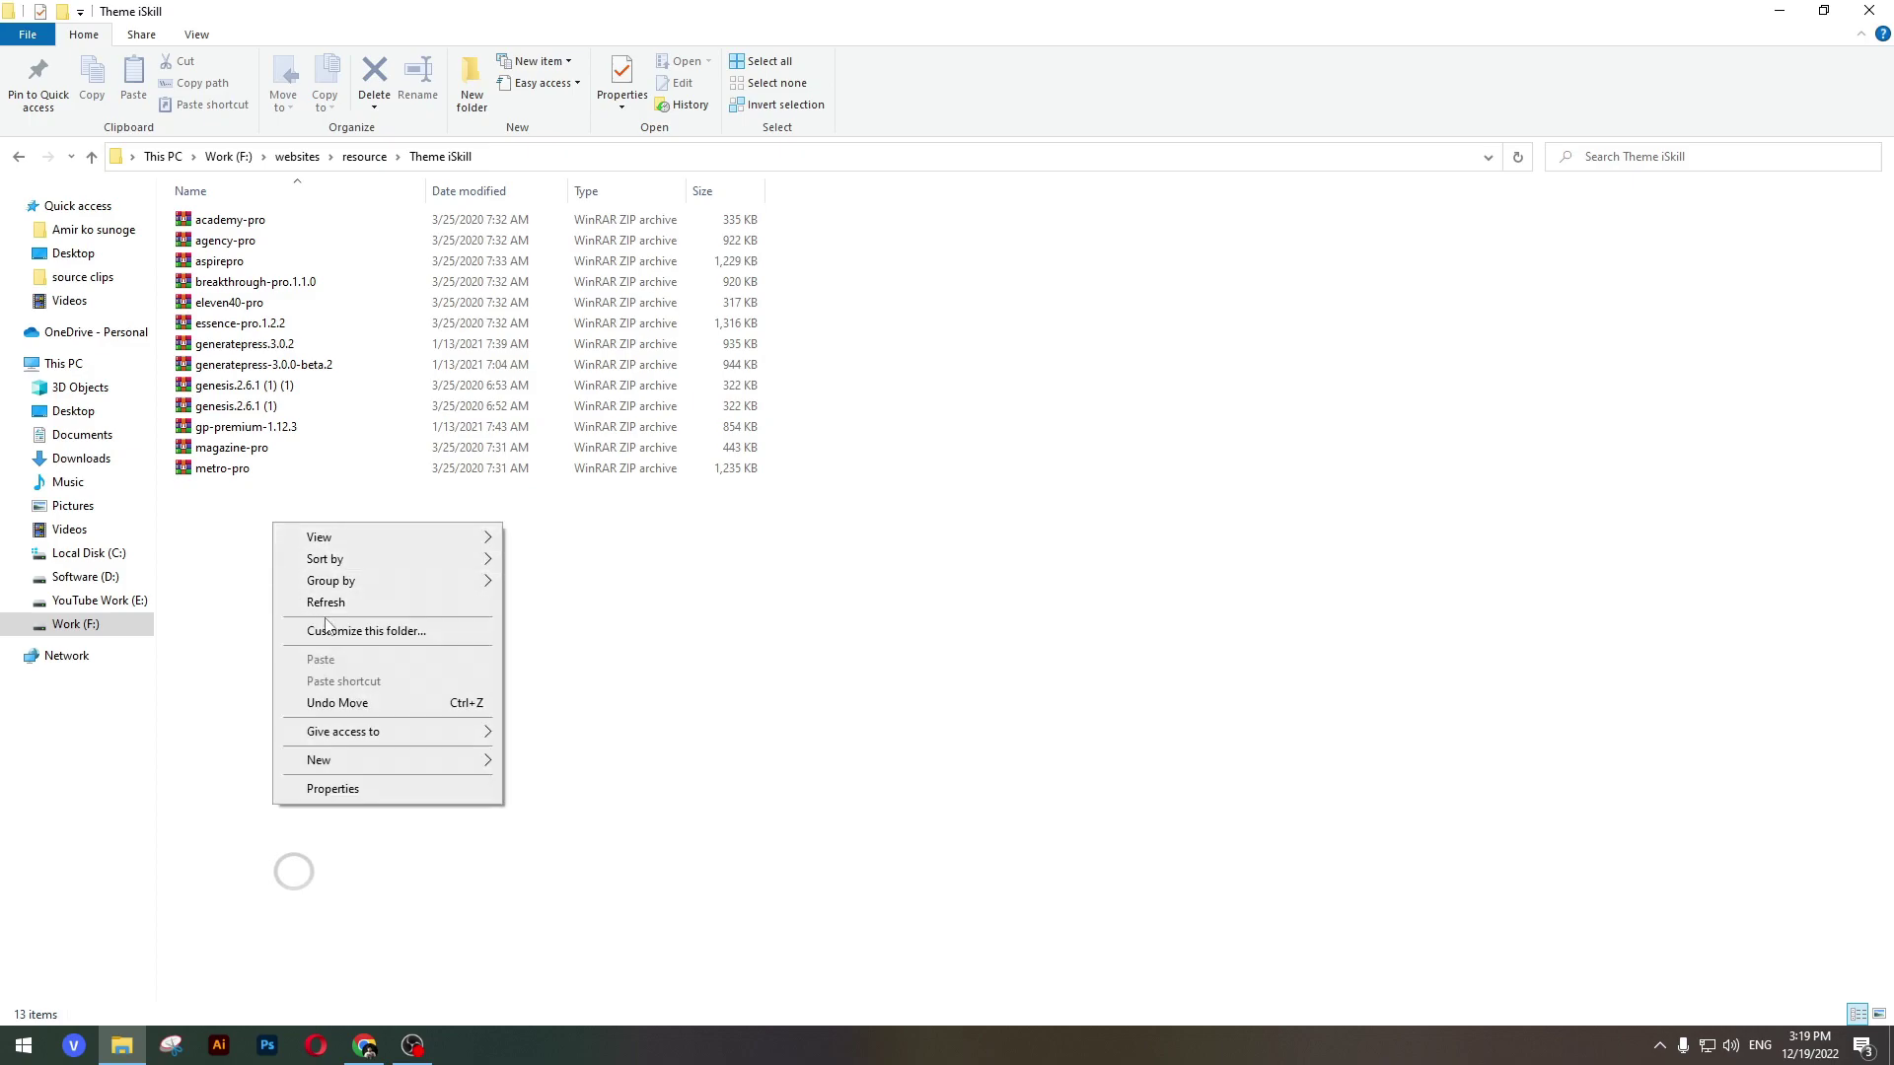
left_click(312, 602)
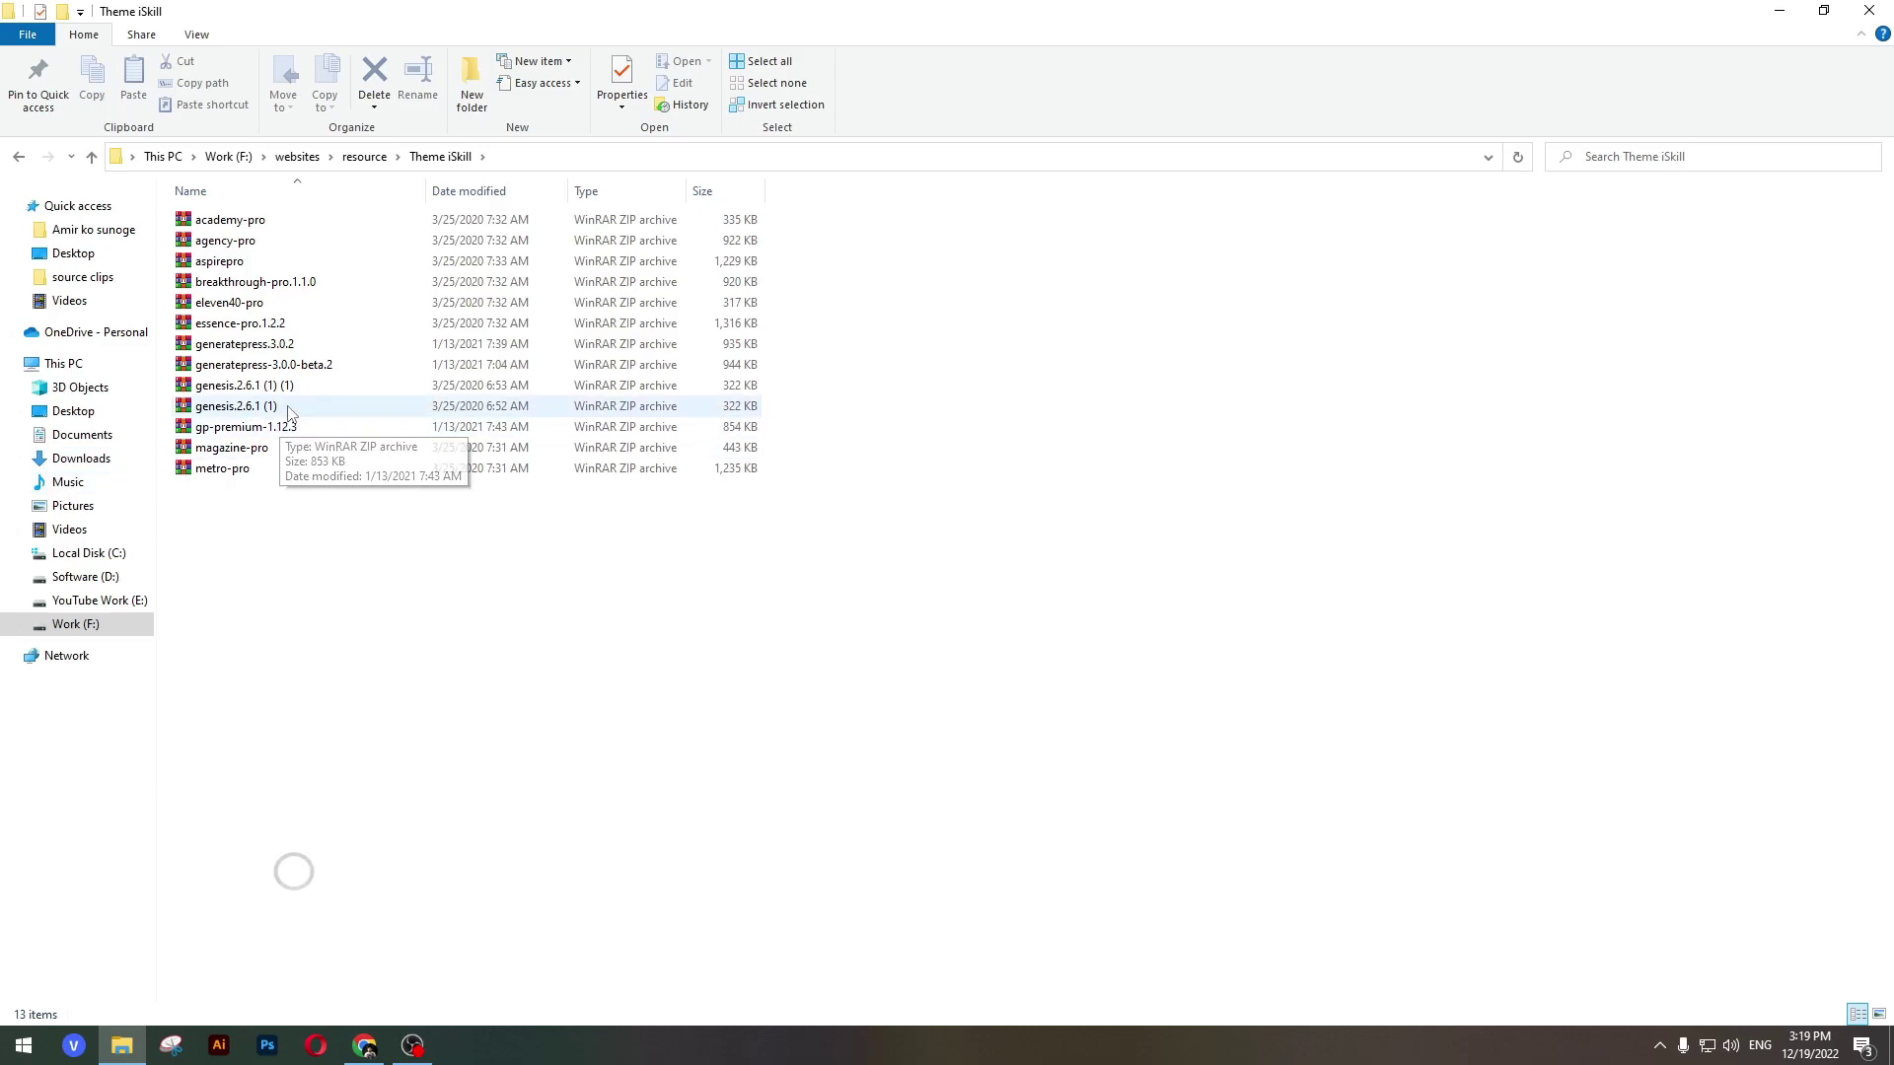
left_click_drag(288, 409, 920, 415)
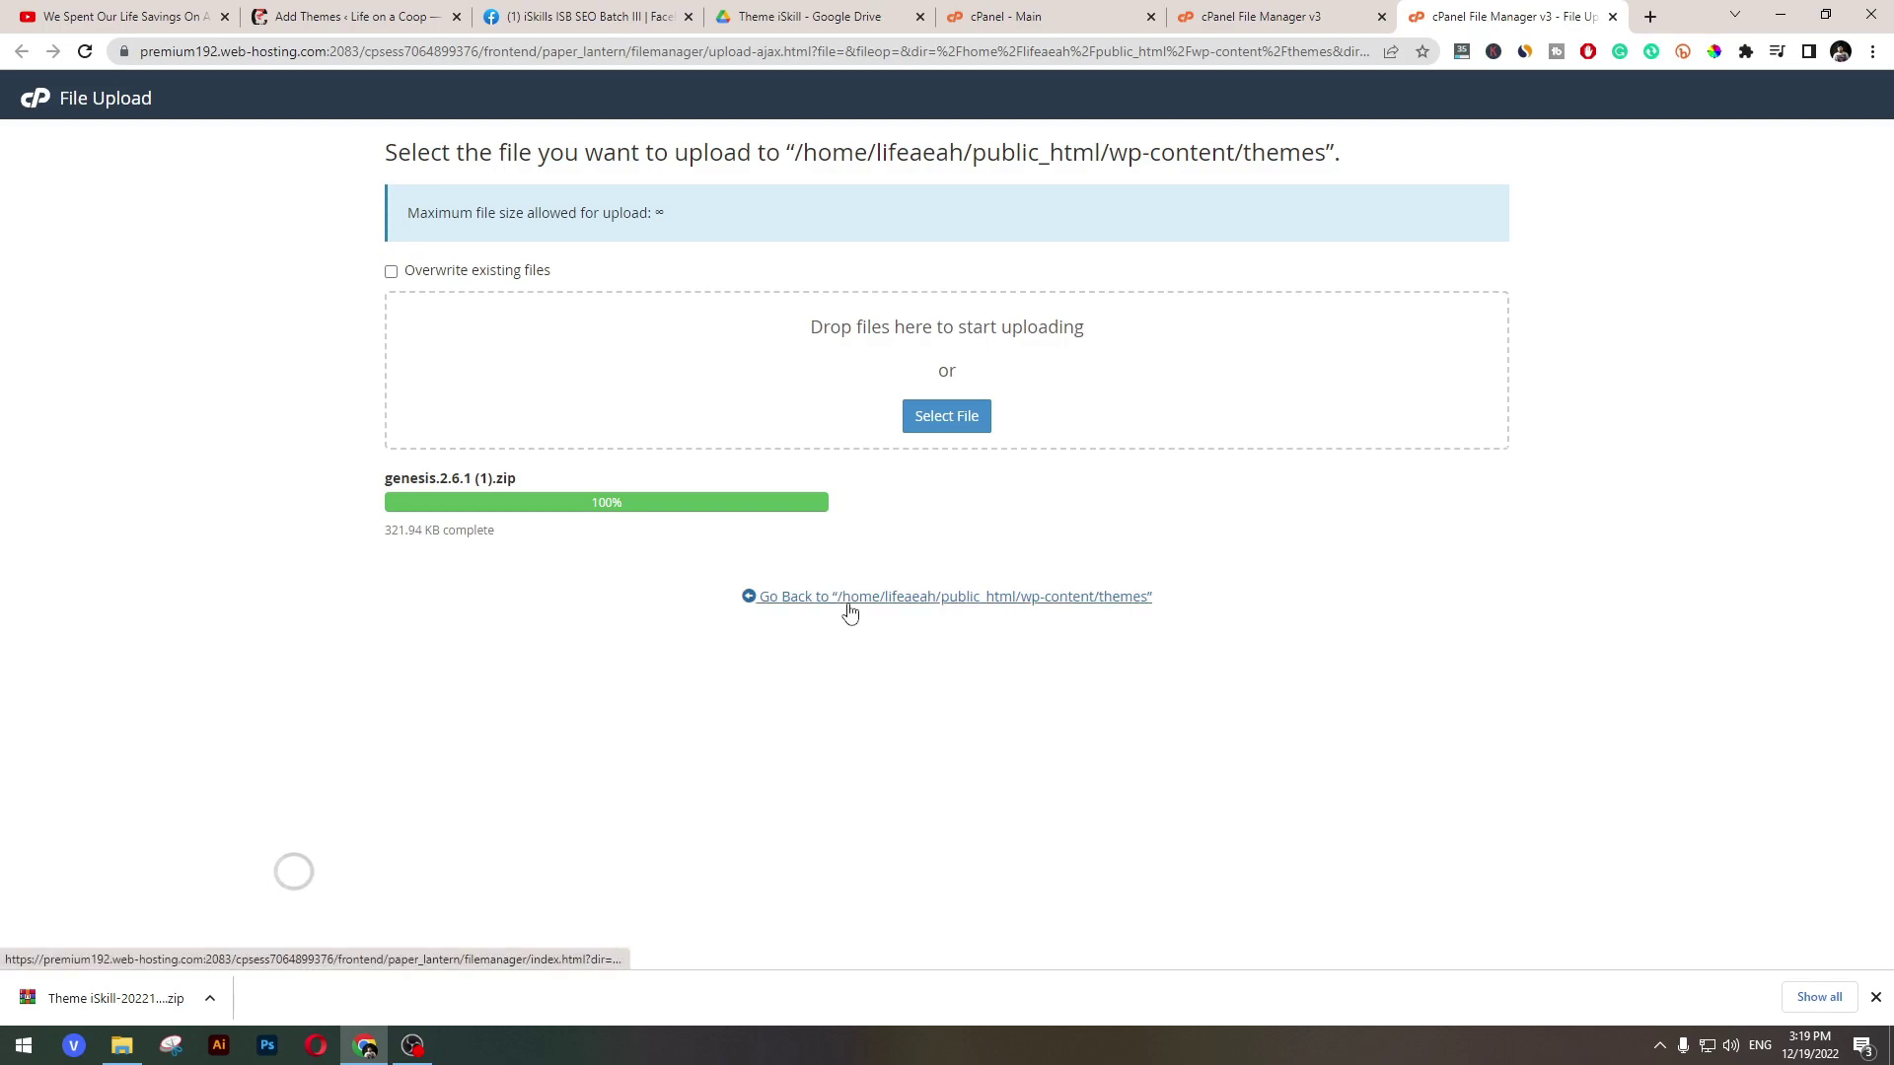
left_click(974, 599)
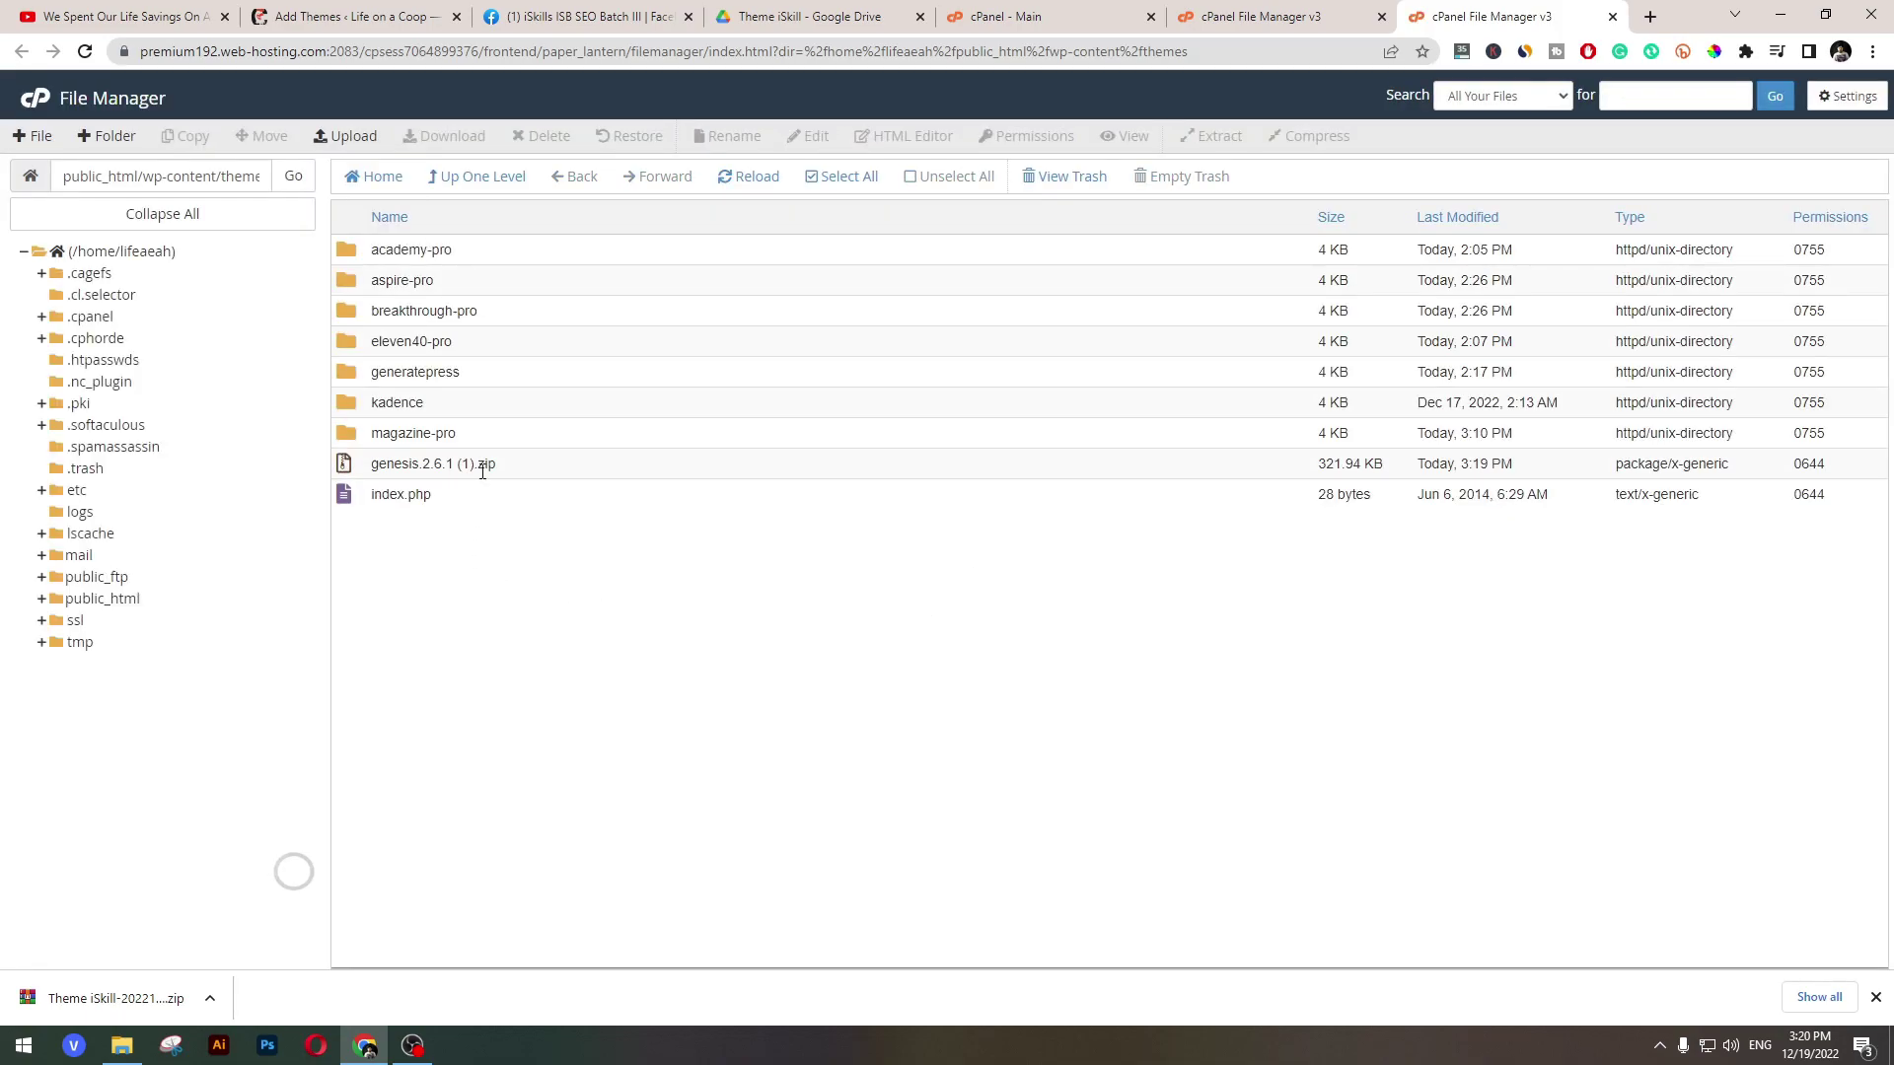
- Extract genesis.2.6.1 (1).zip into /public_html/wp-content/themes and close the extraction results
left_click(482, 466)
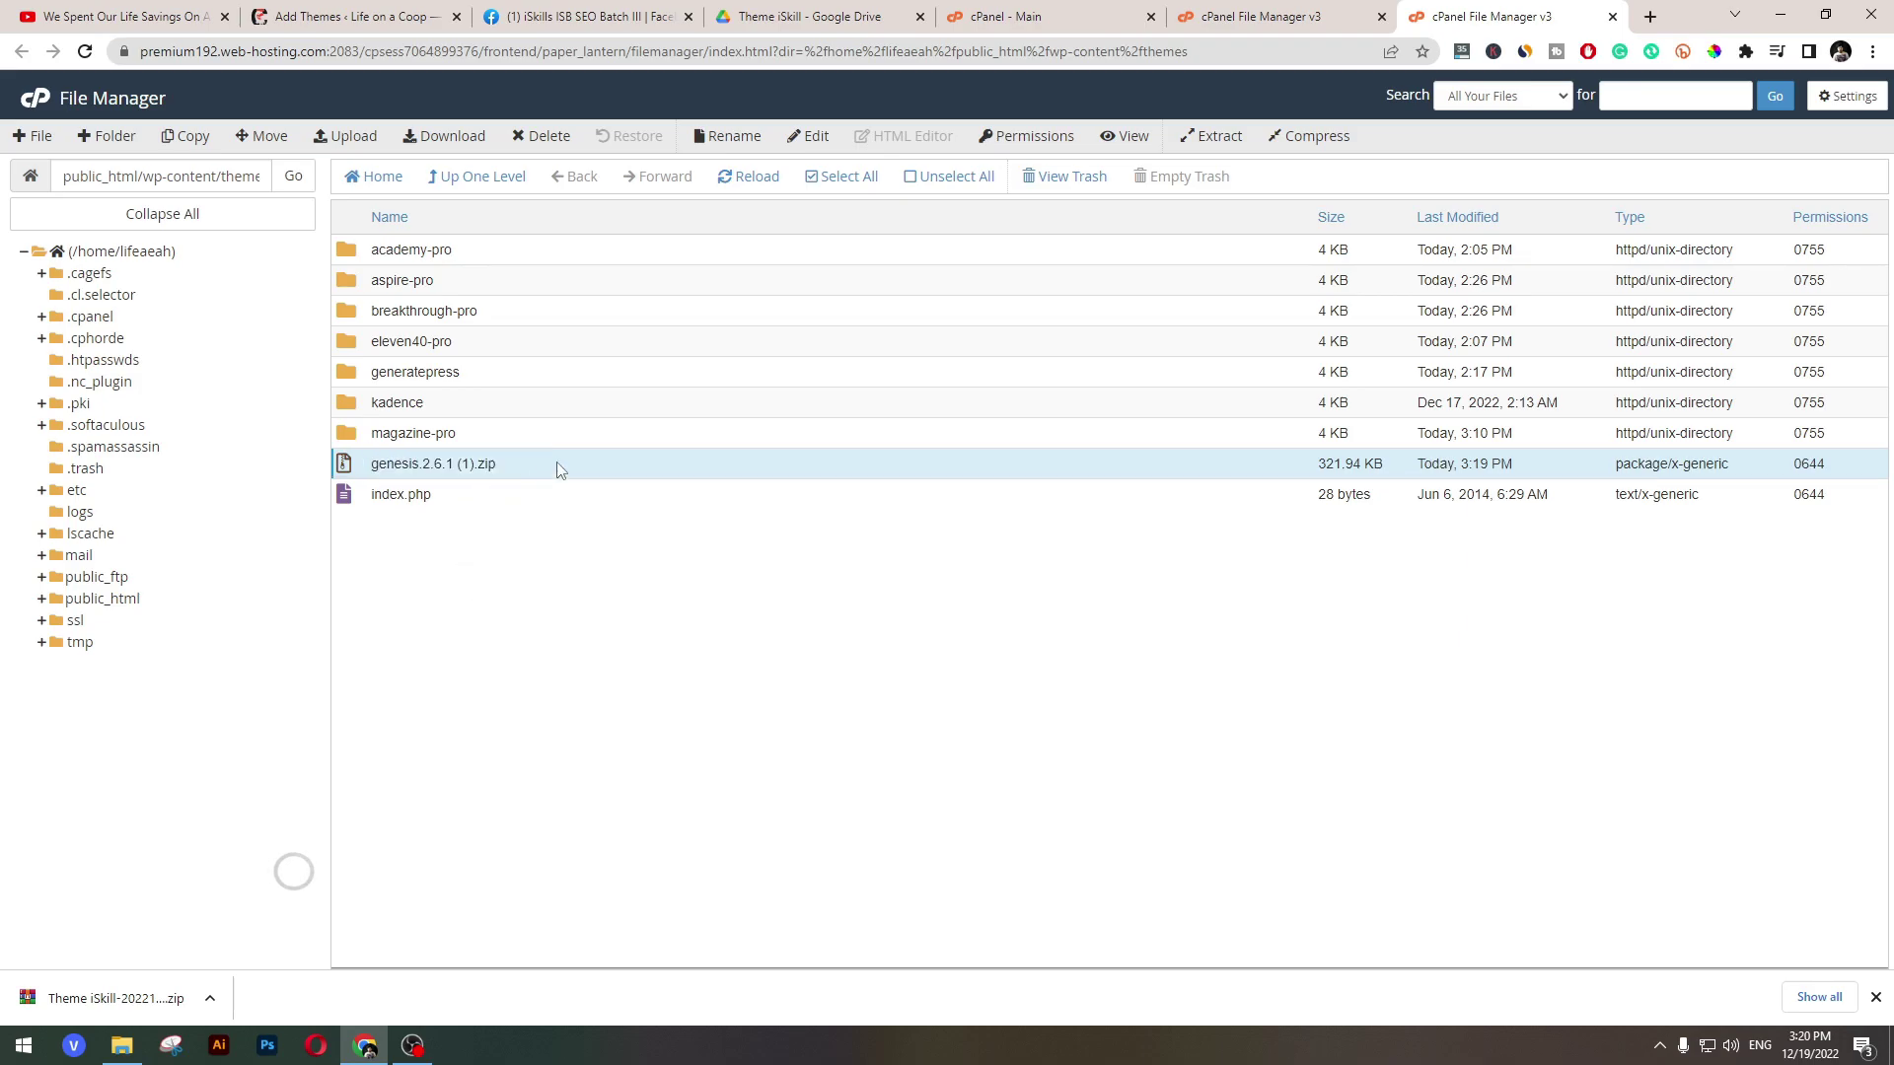
right_click(506, 473)
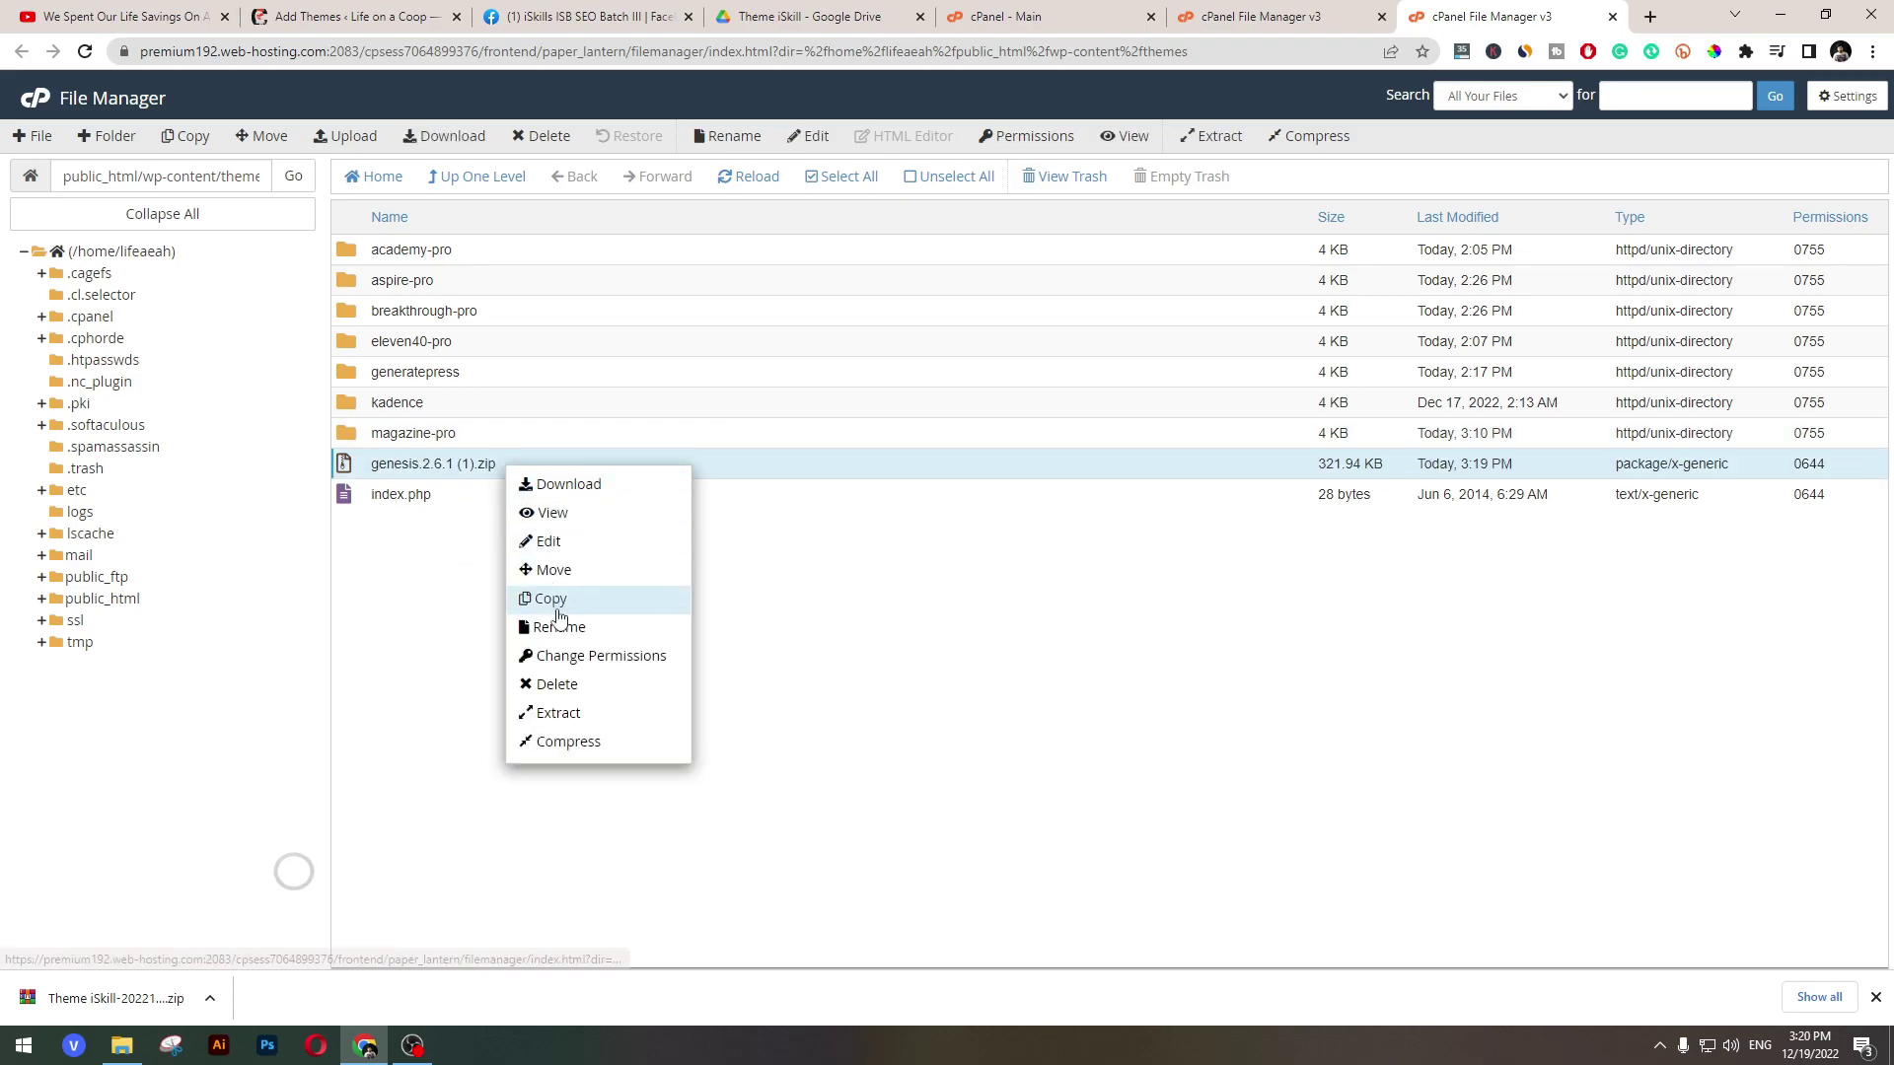
left_click(591, 718)
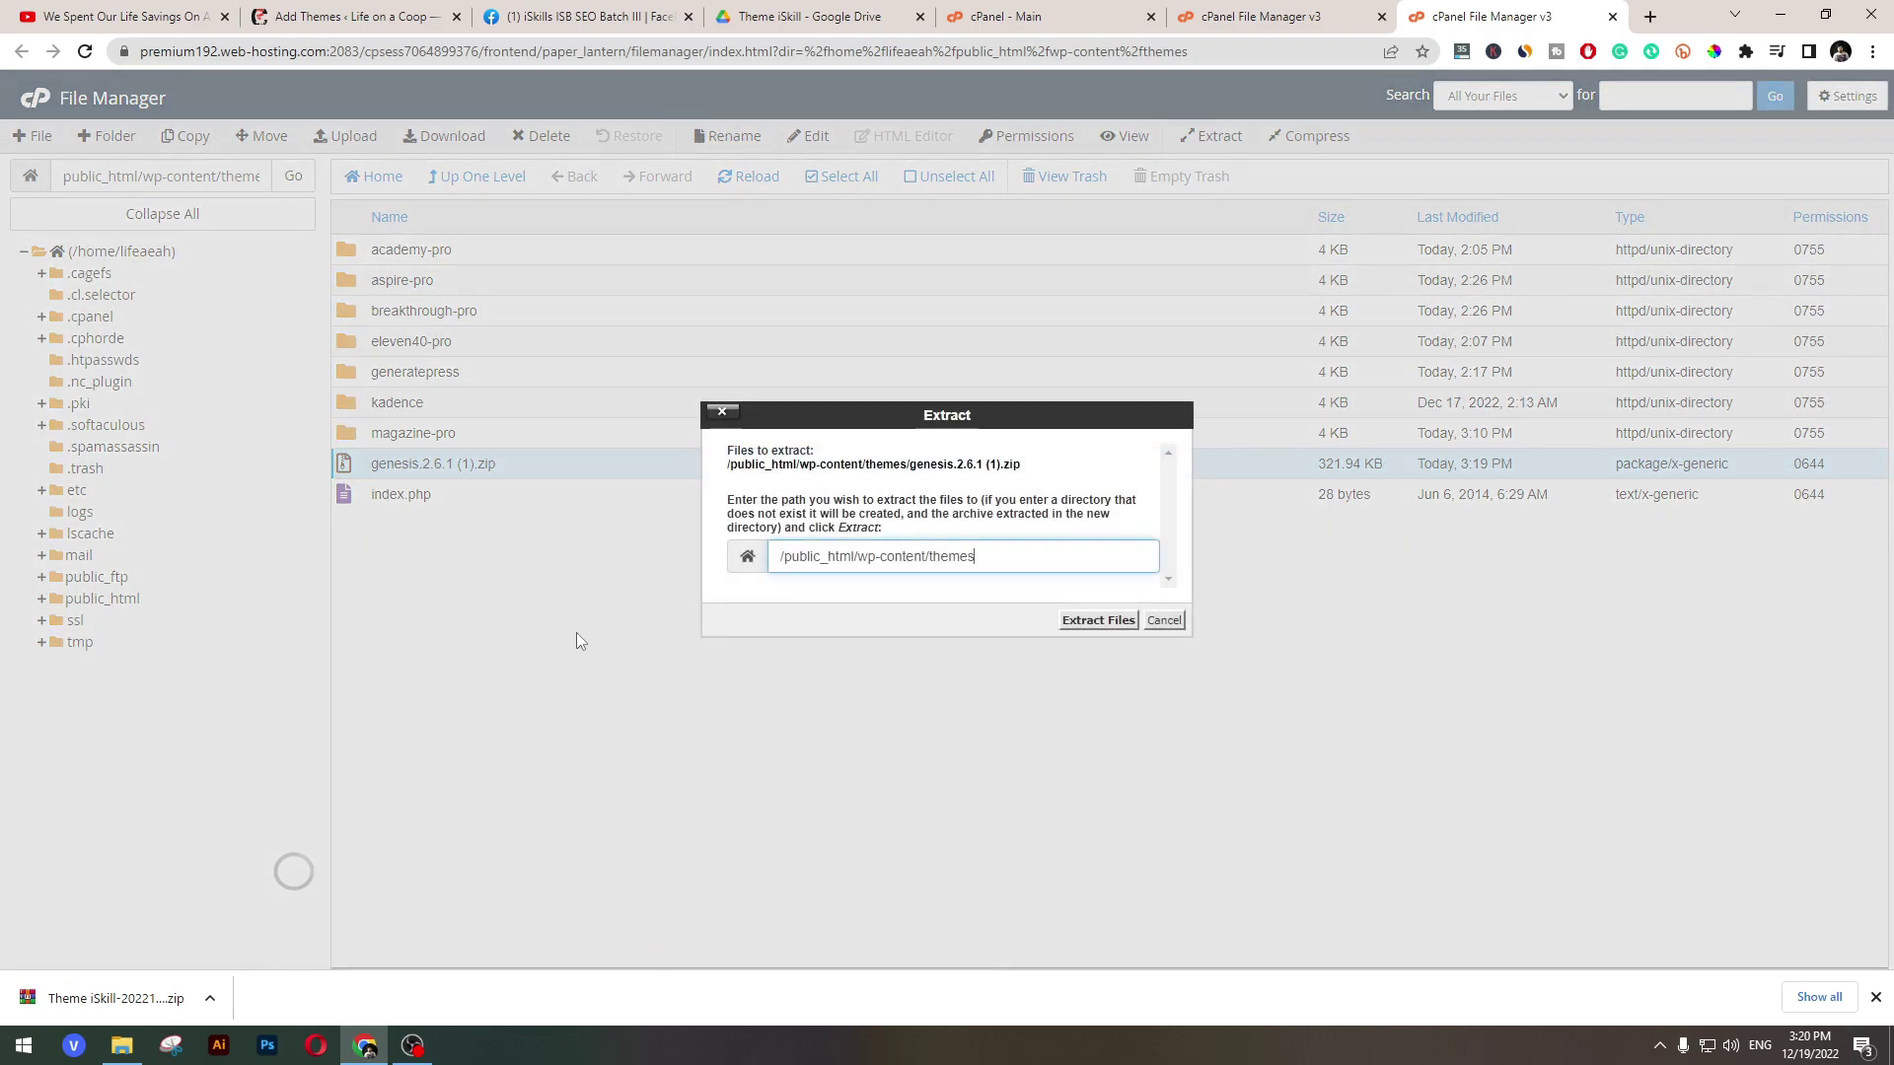
left_click(1119, 621)
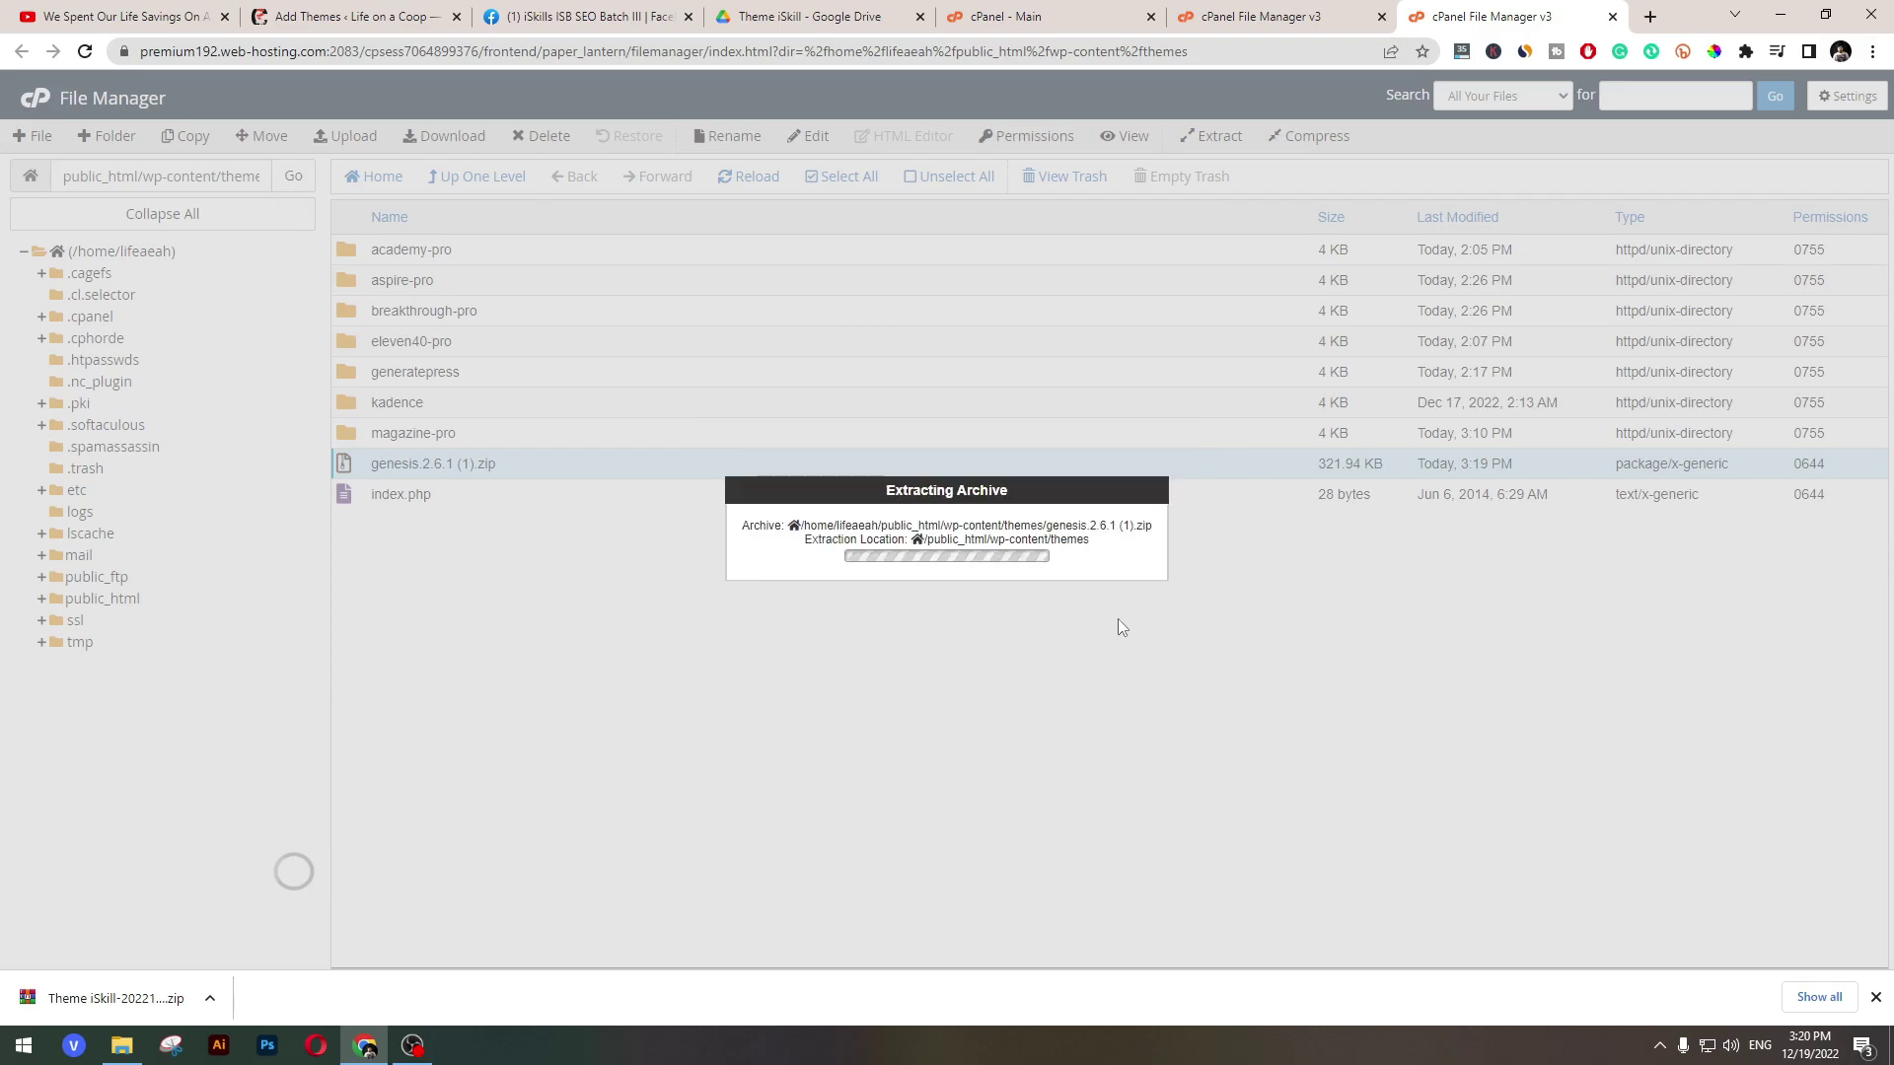
scroll(803, 579, "down", 10)
scroll(884, 647, "down", 10)
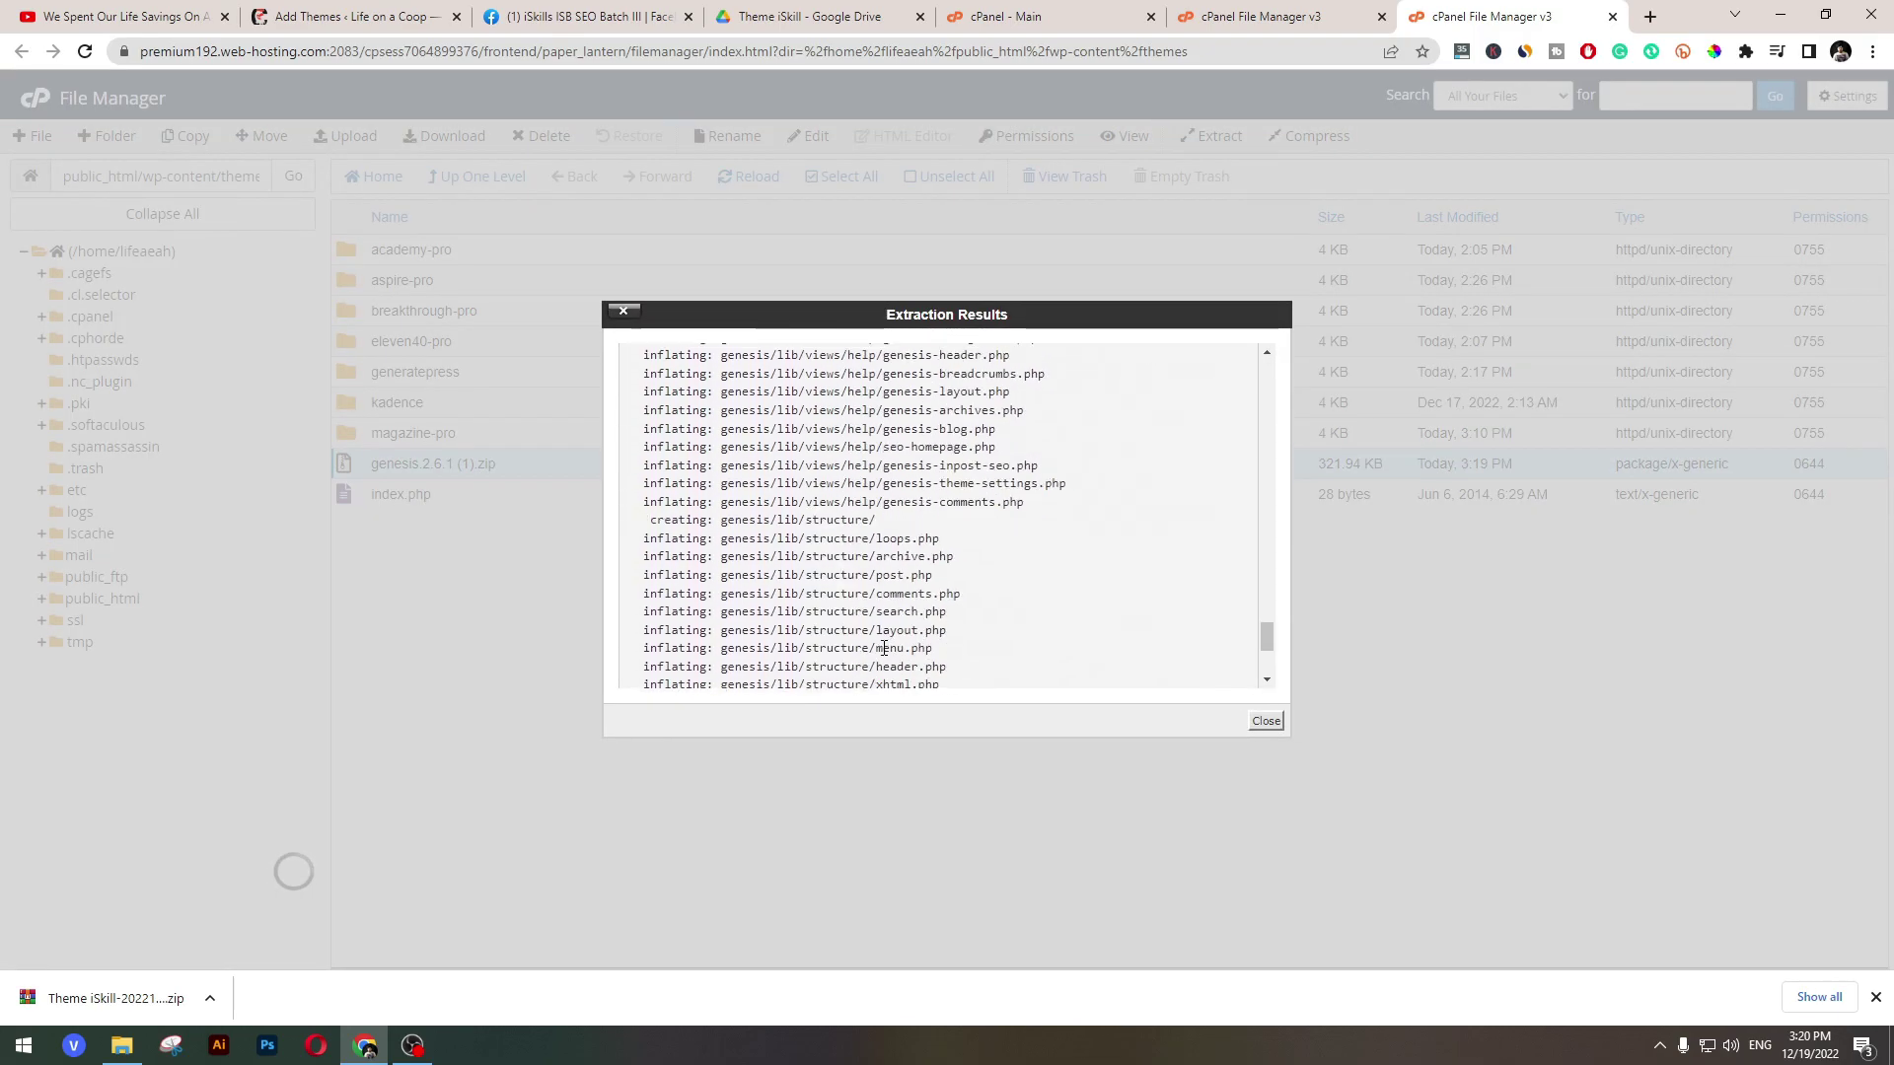
left_click(1266, 722)
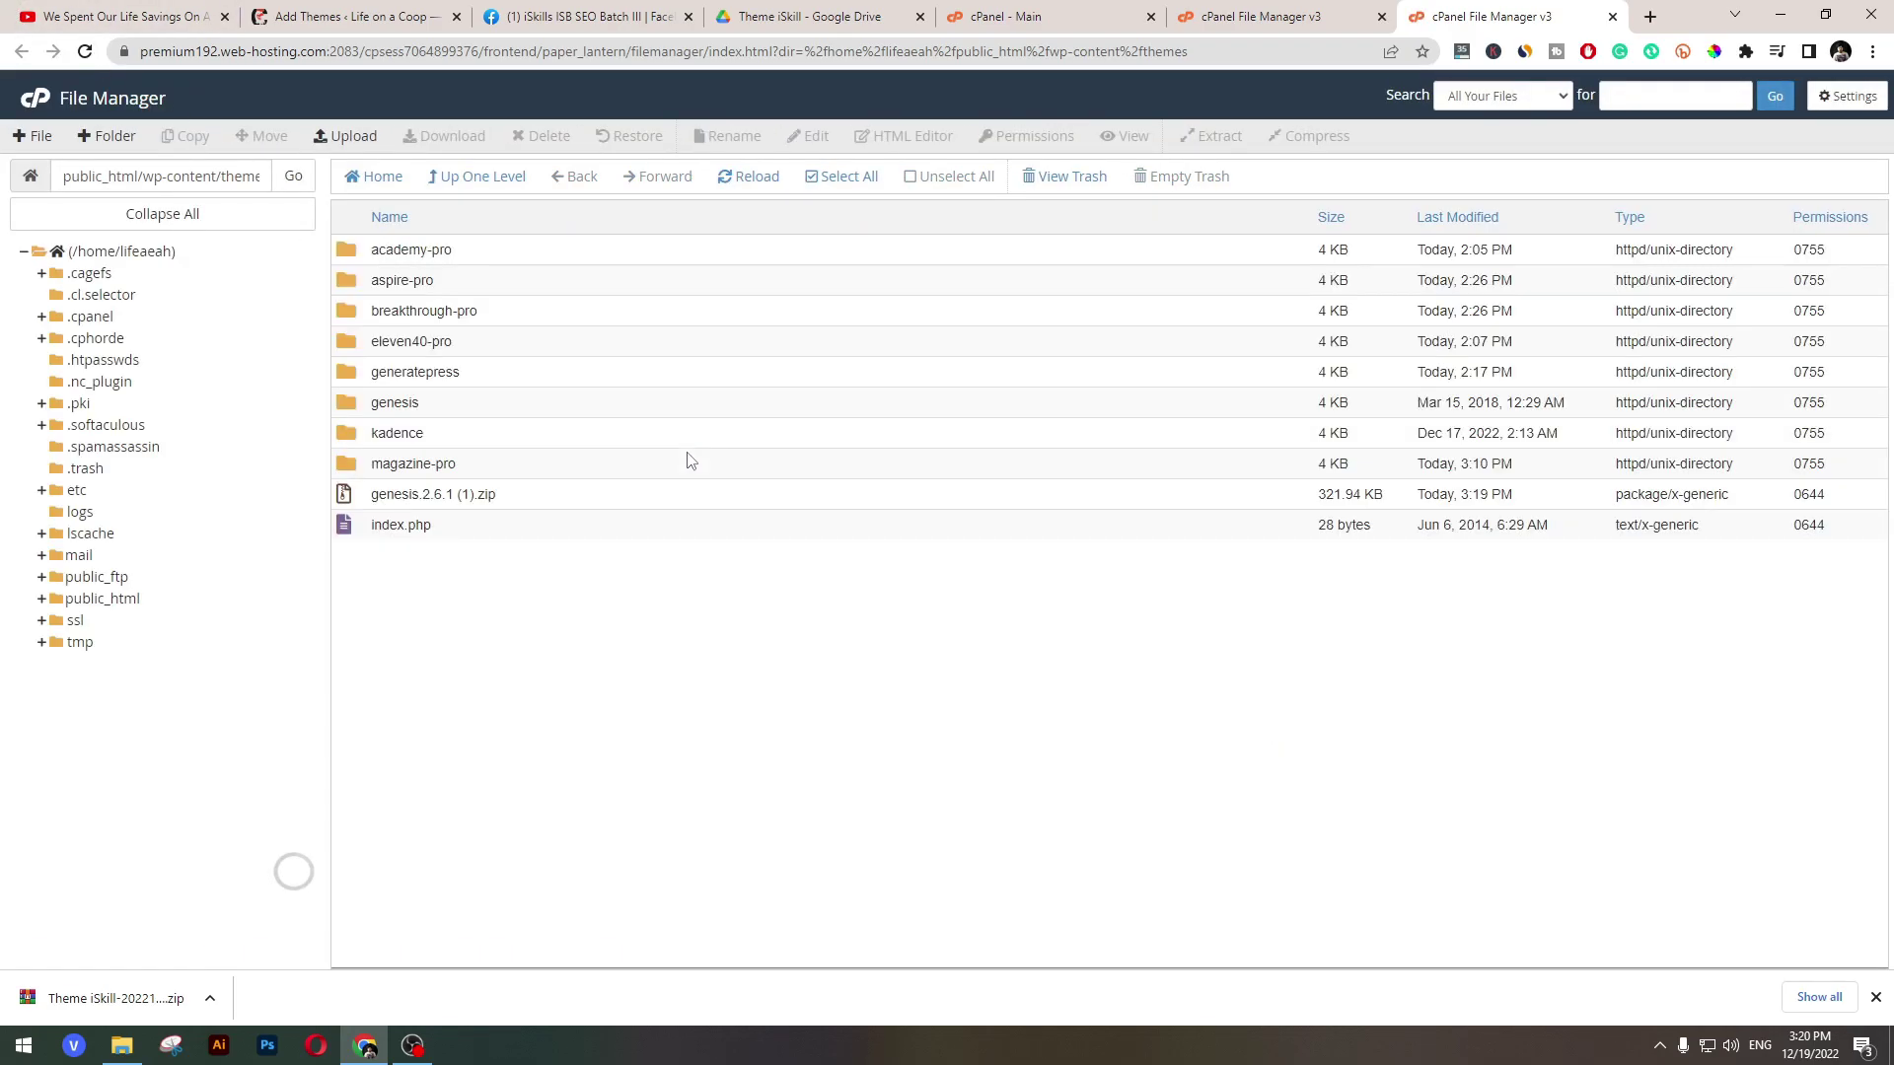
- Permanently delete the uploaded genesis.2.6.1 (1).zip from the themes folder, skipping the trash
left_click(441, 413)
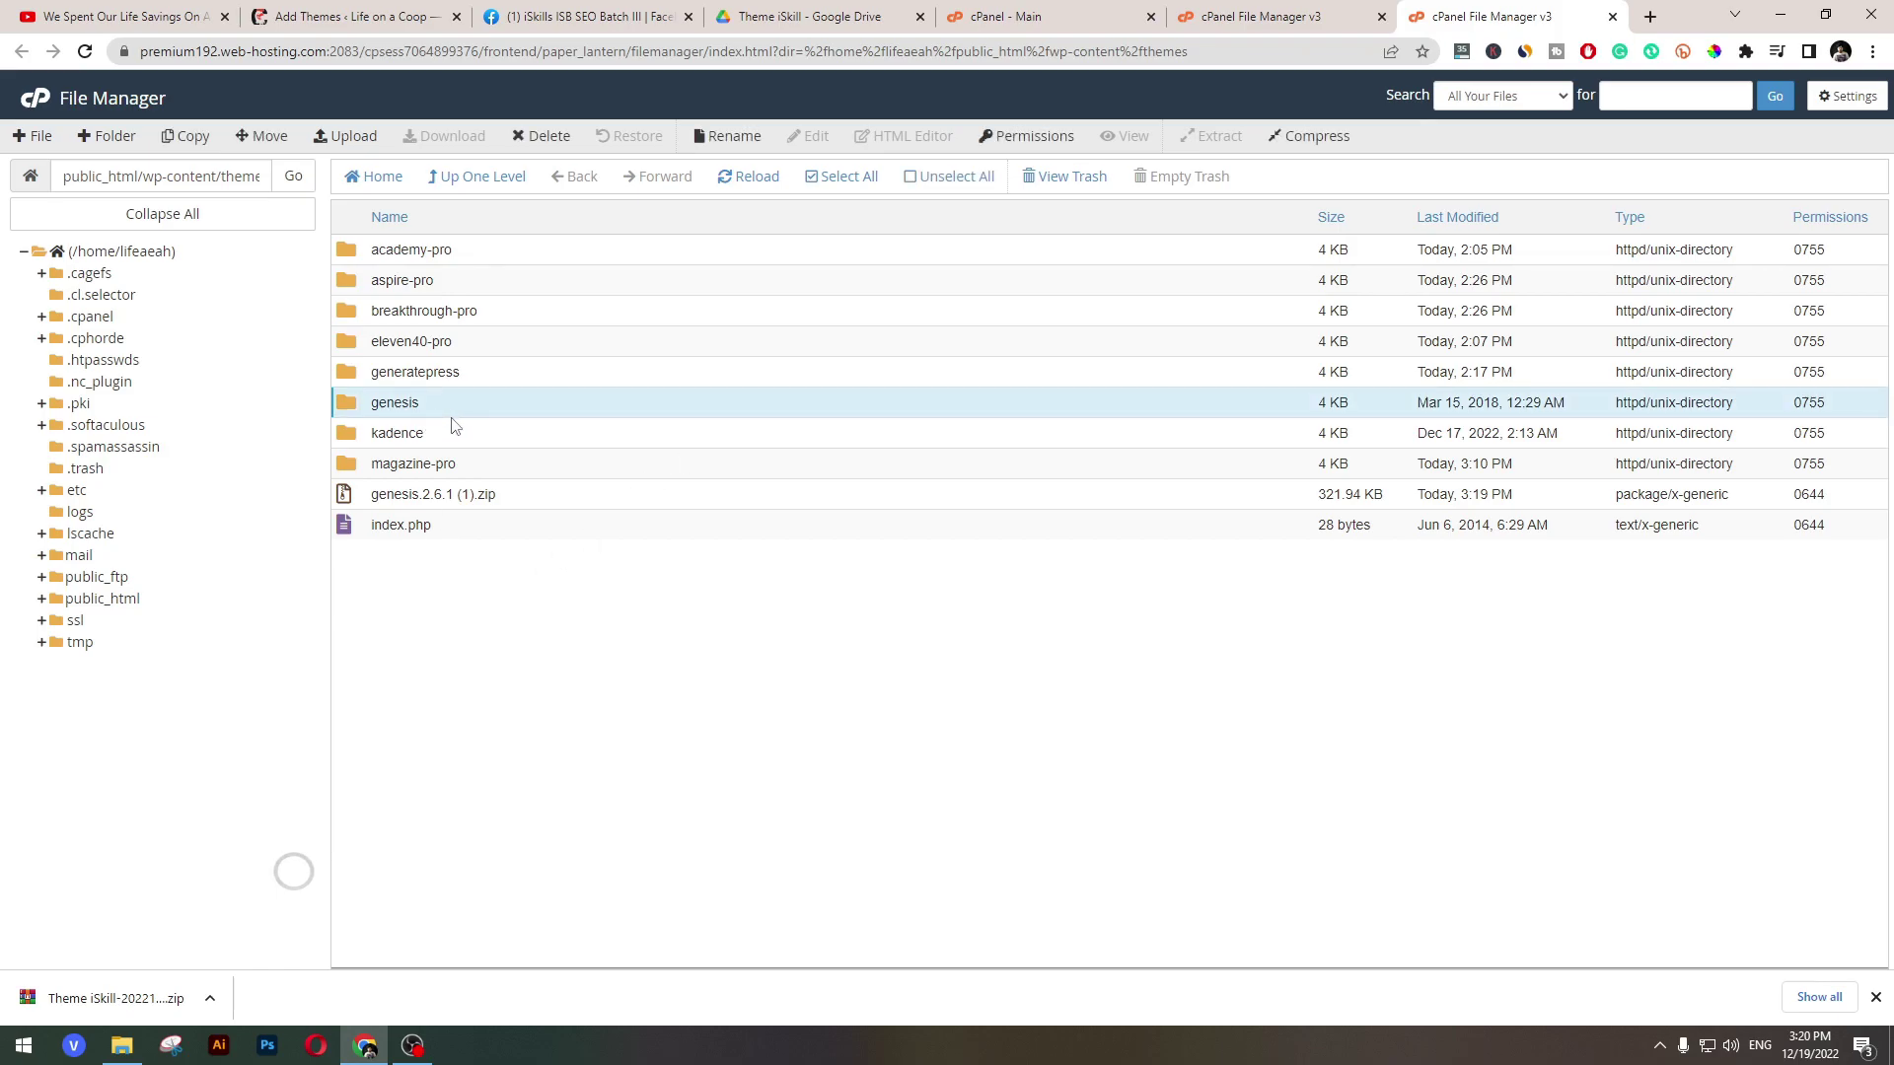
left_click(524, 501)
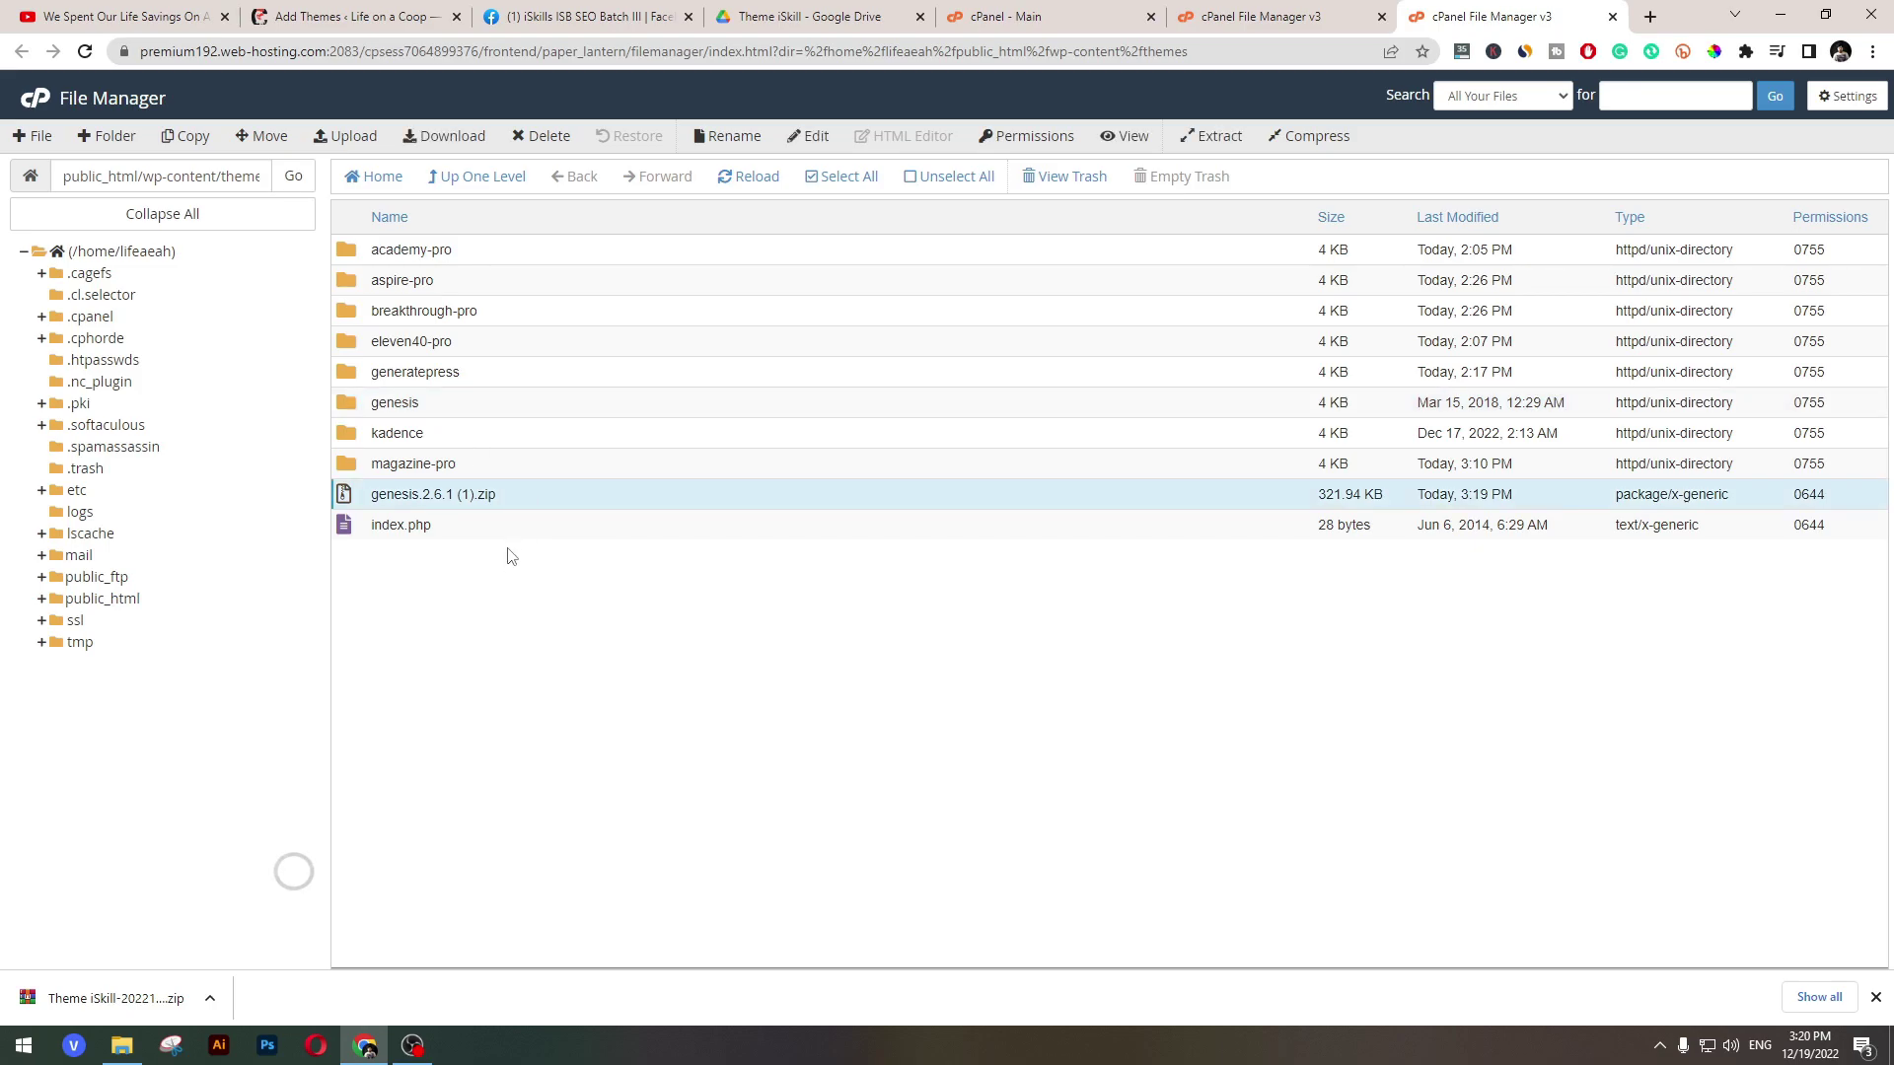
right_click(521, 498)
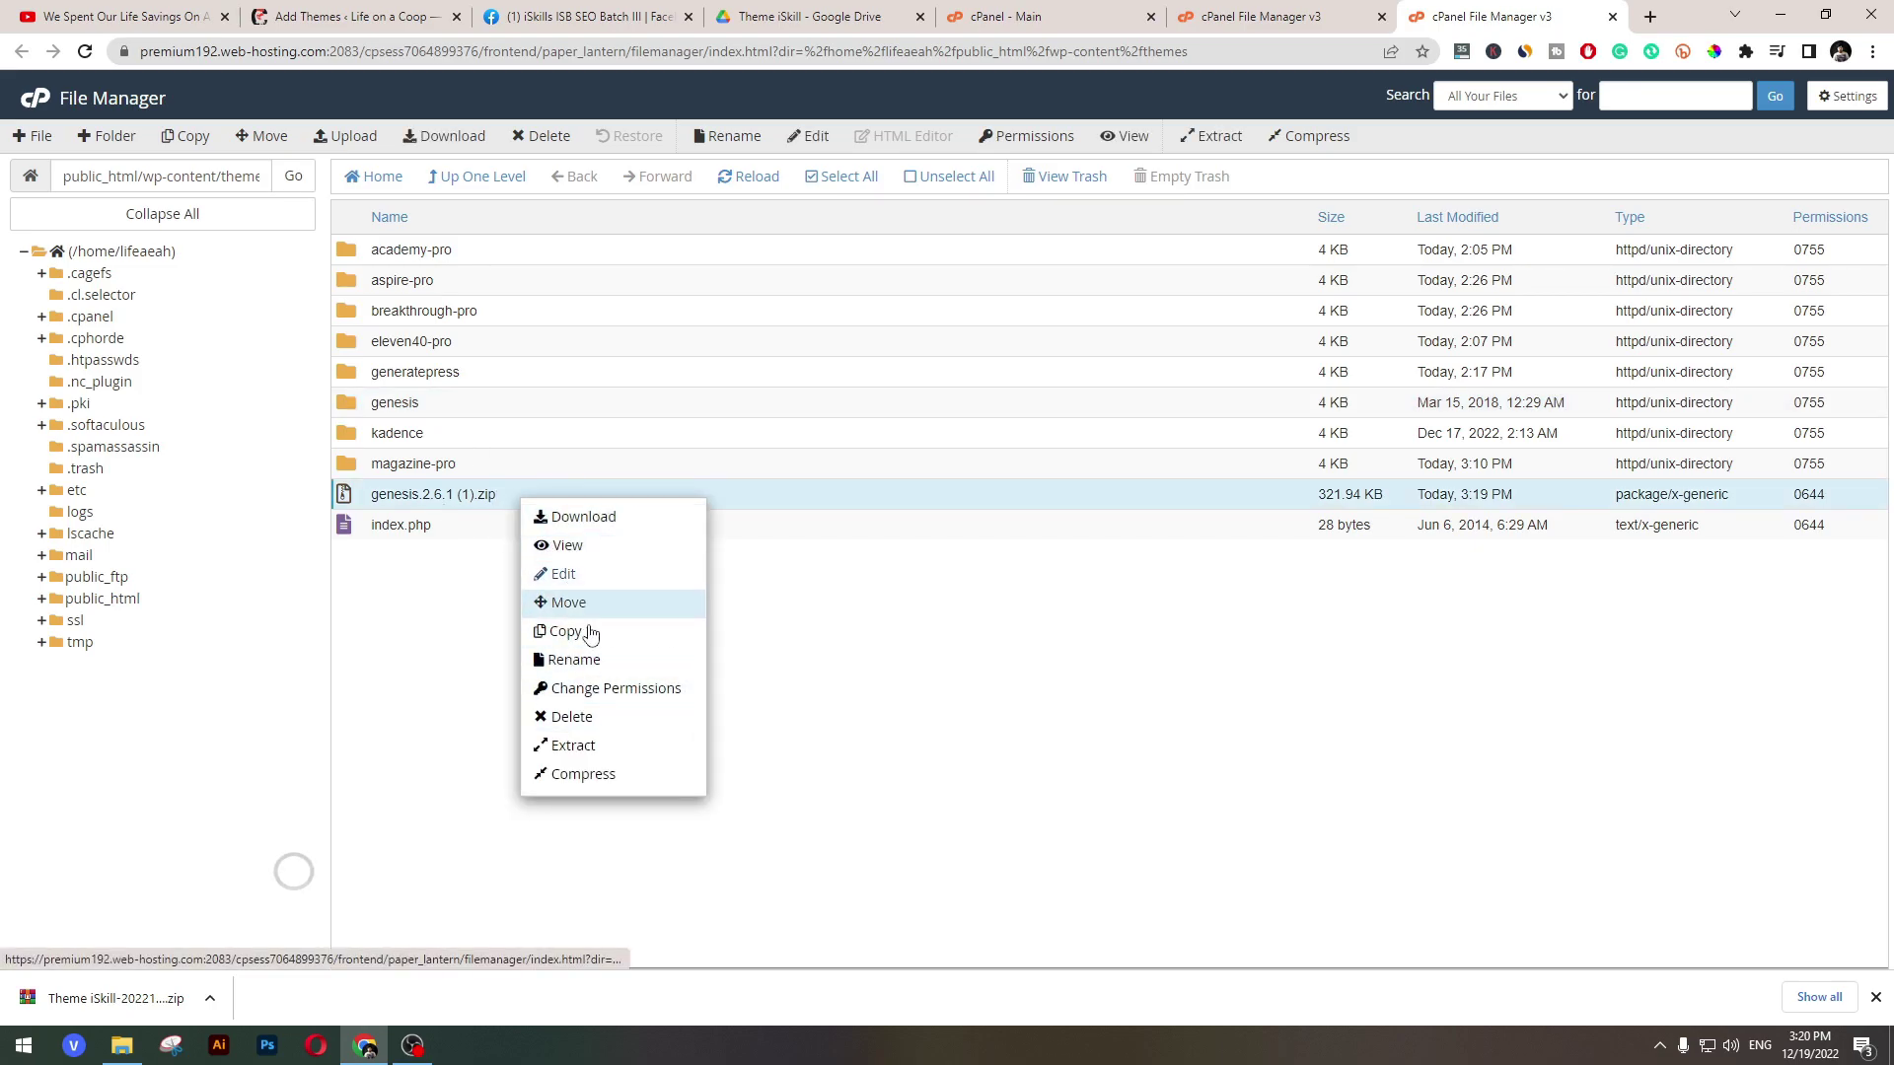
left_click(592, 723)
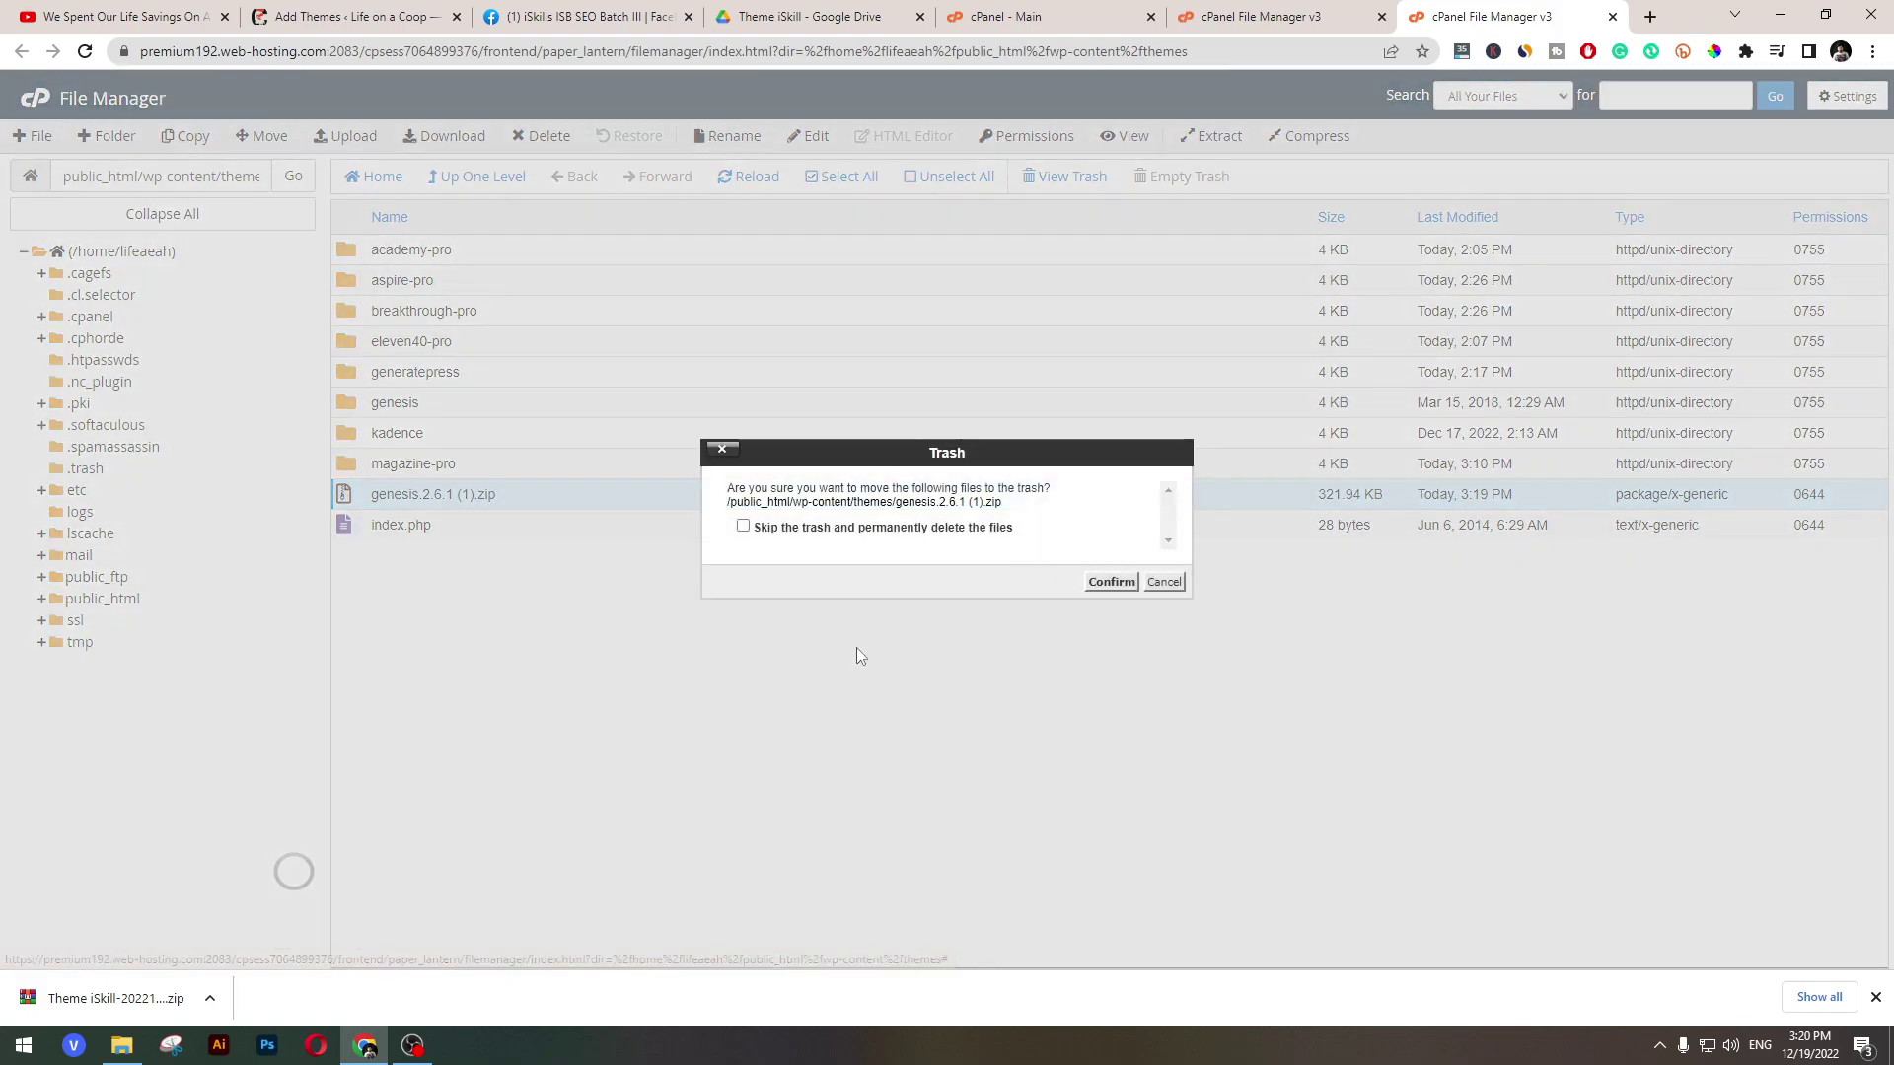
left_click(799, 529)
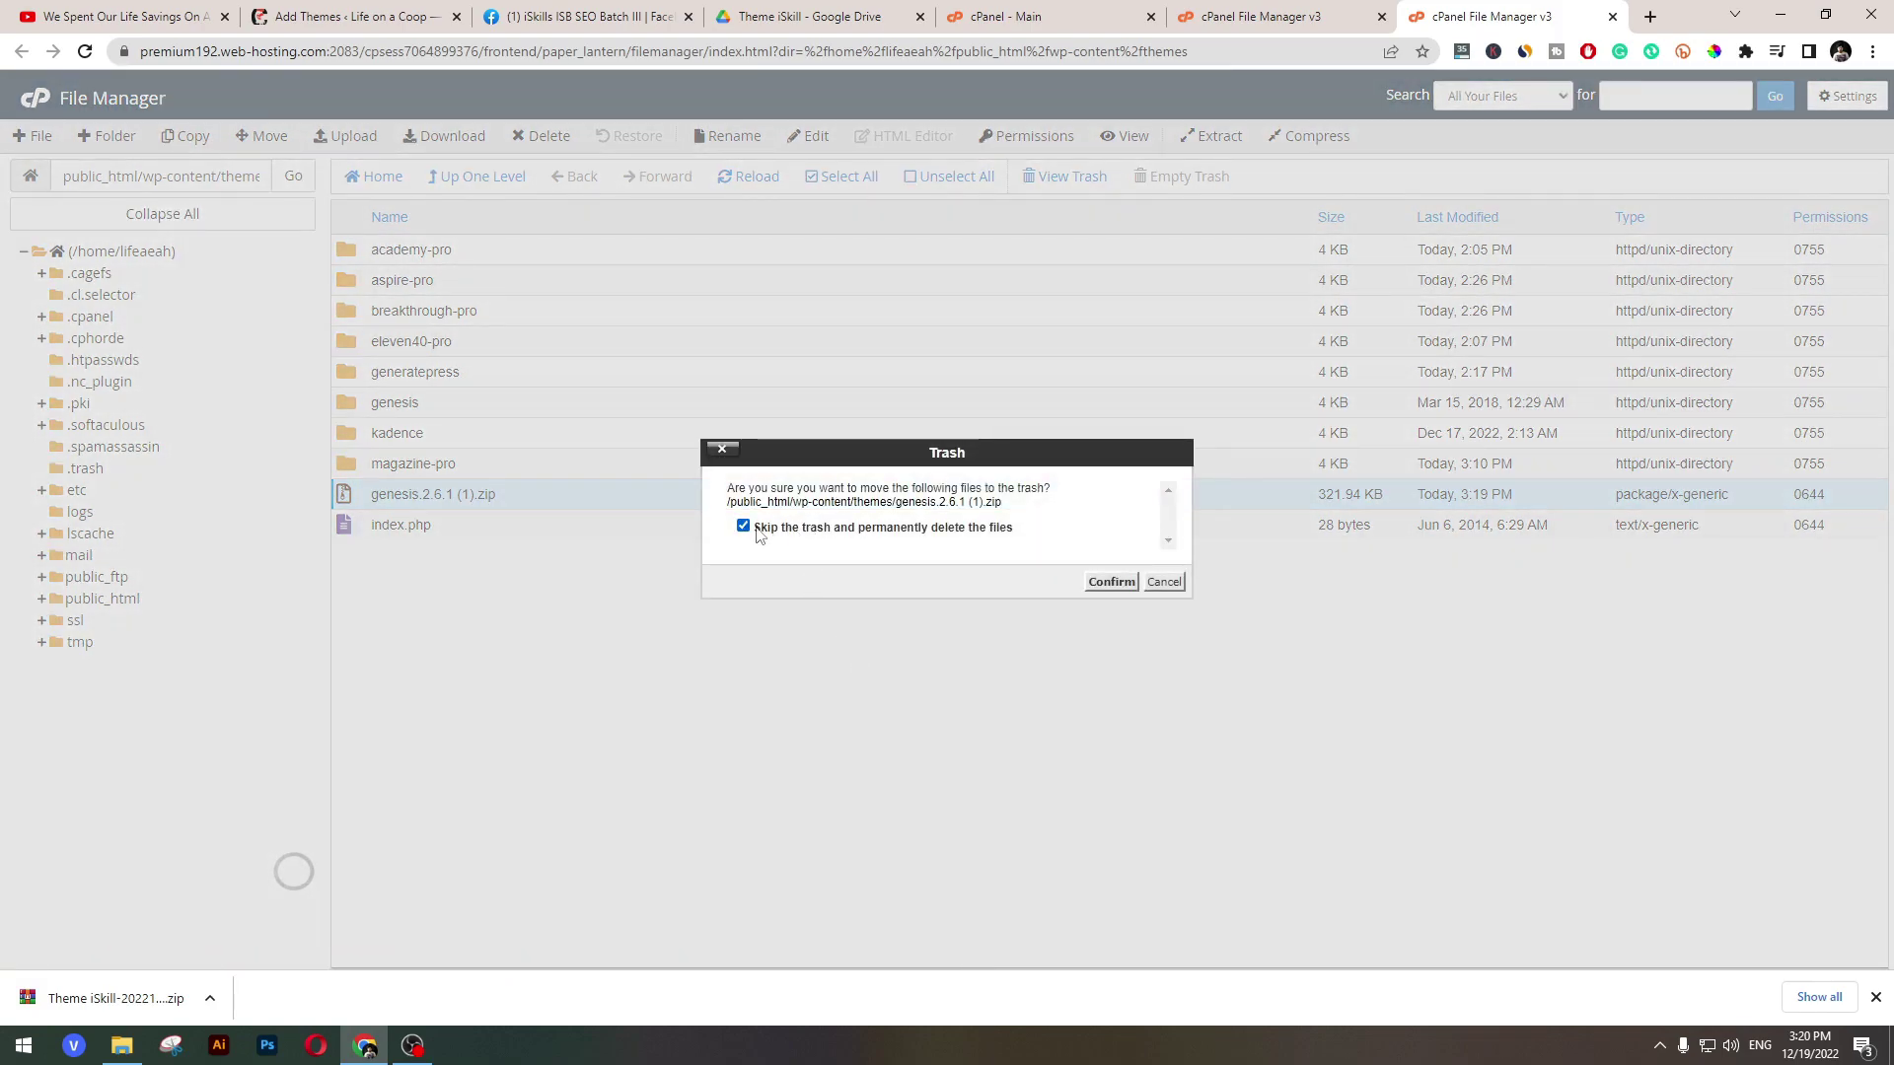
left_click(1137, 581)
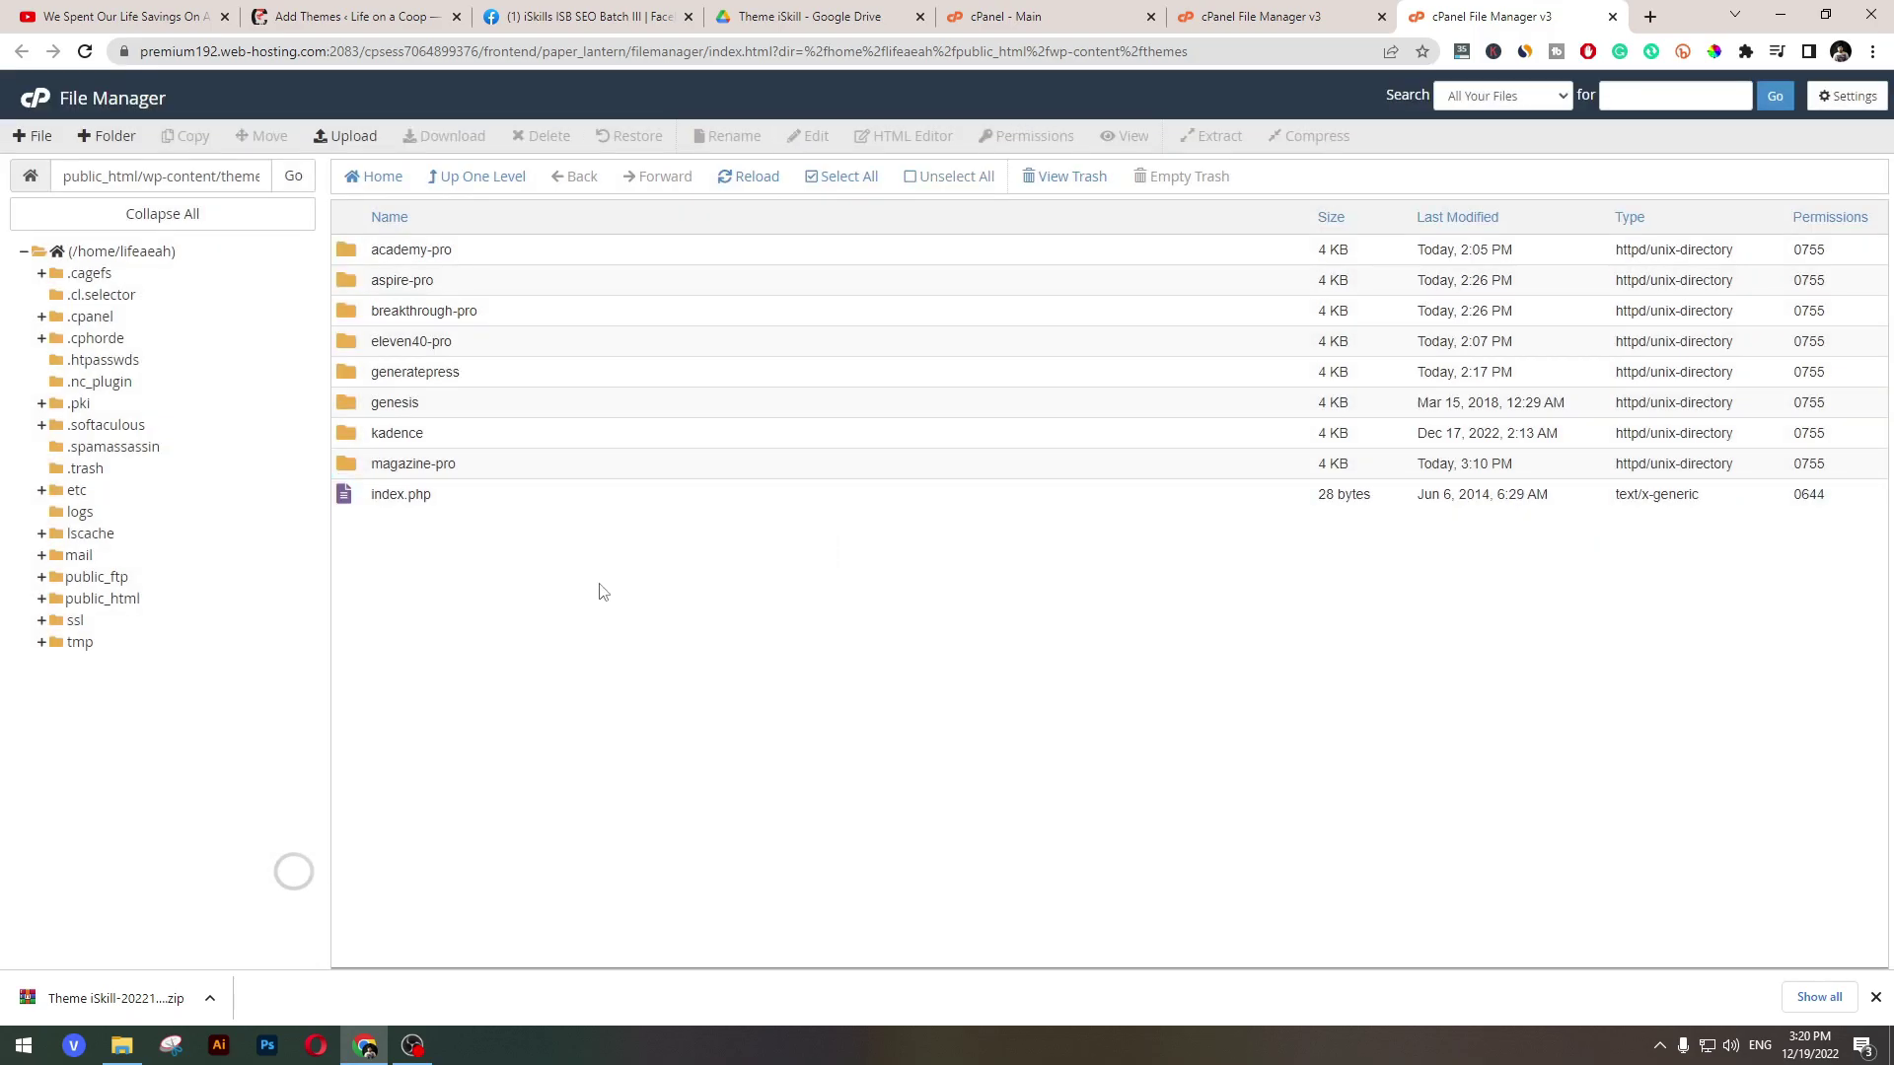
- Close the File Manager and cPanel pages and return to the WordPress Add Themes page
key("ctrl+w")
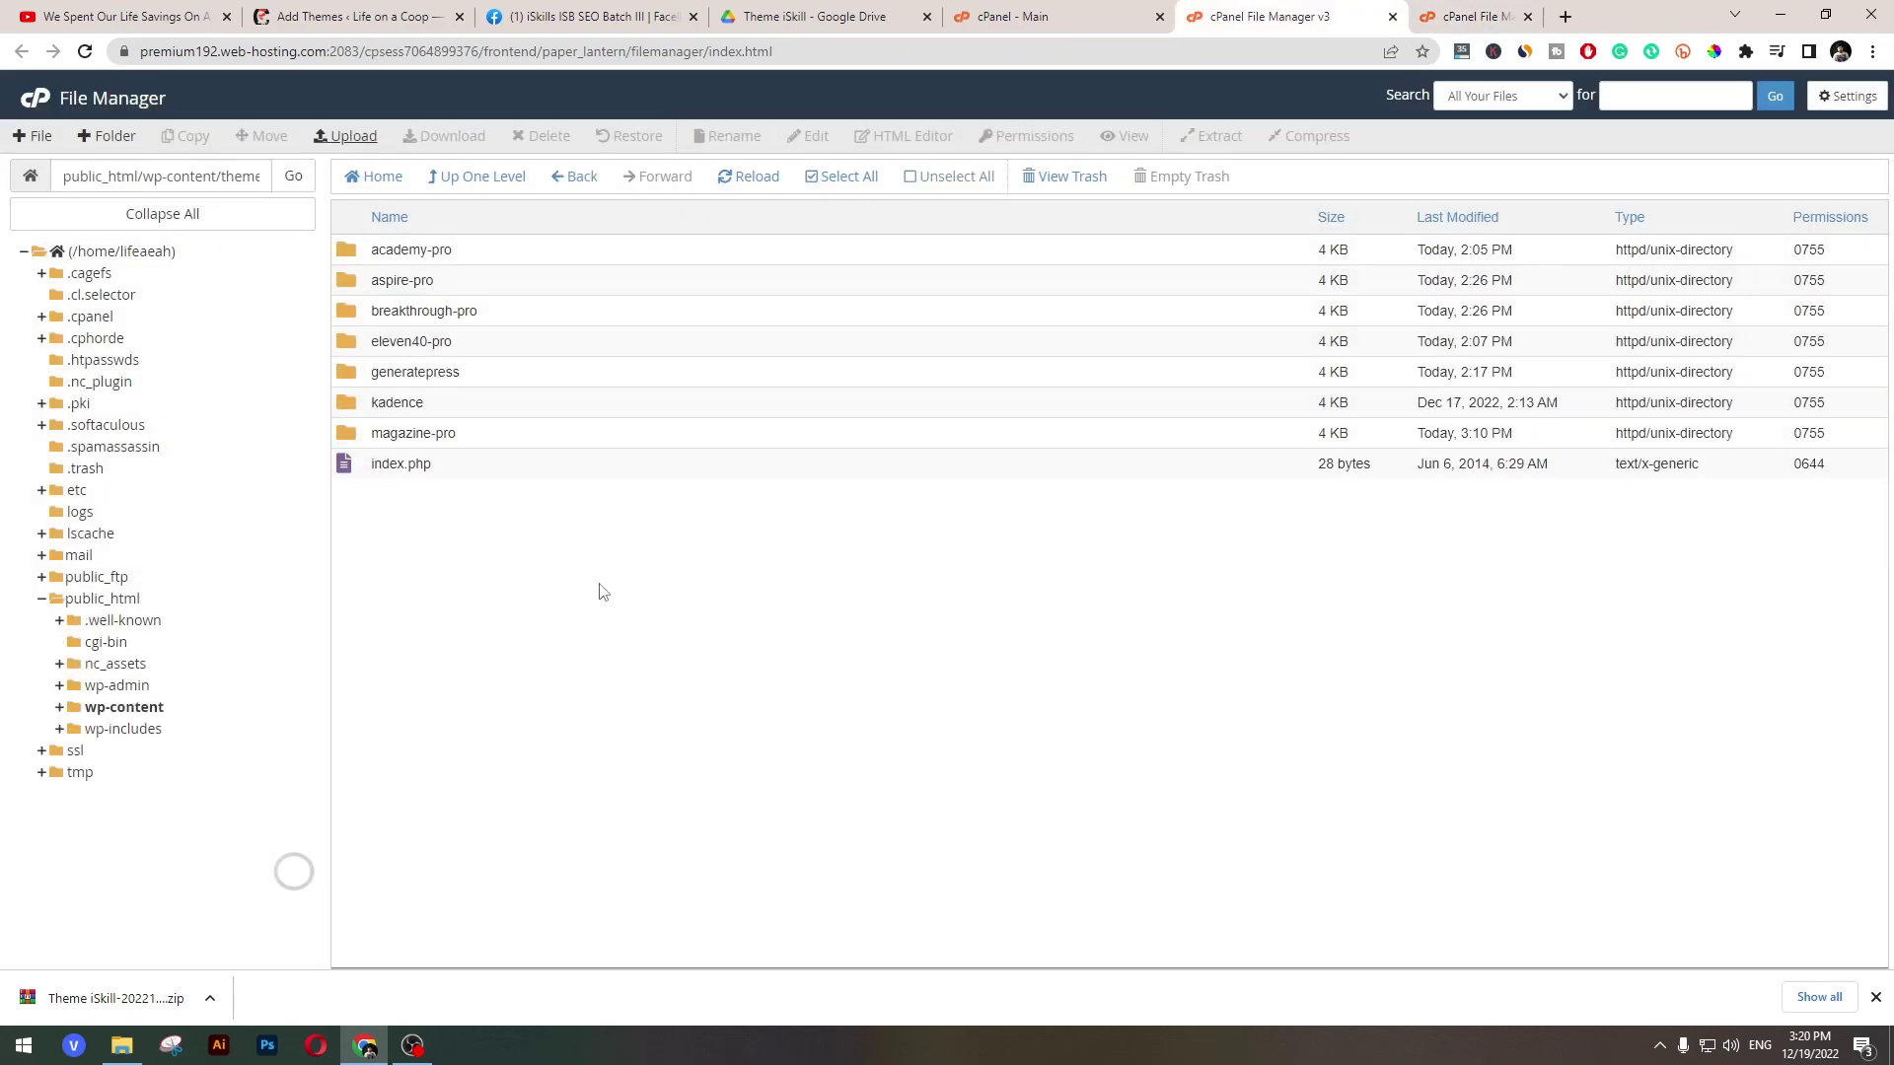
key("ctrl+w")
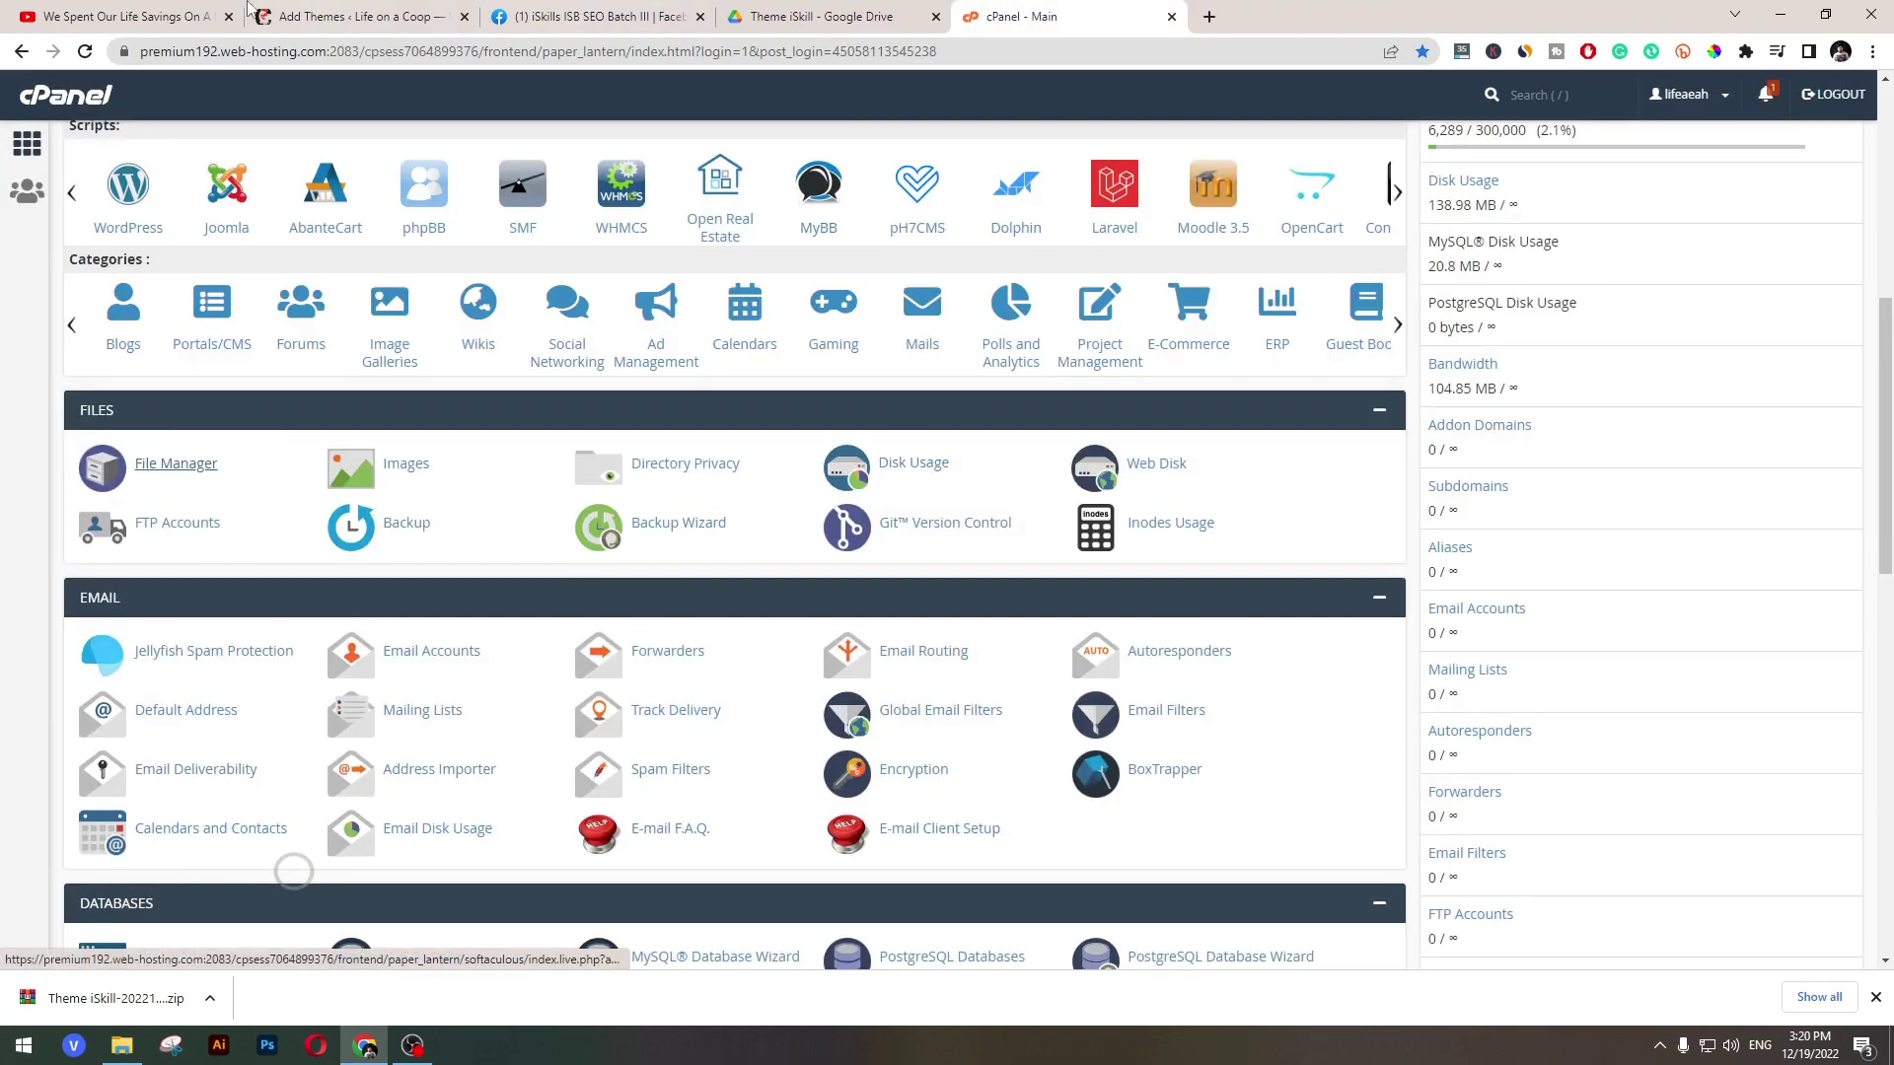
key("ctrl+shift+Tab")
left_click(415, 17)
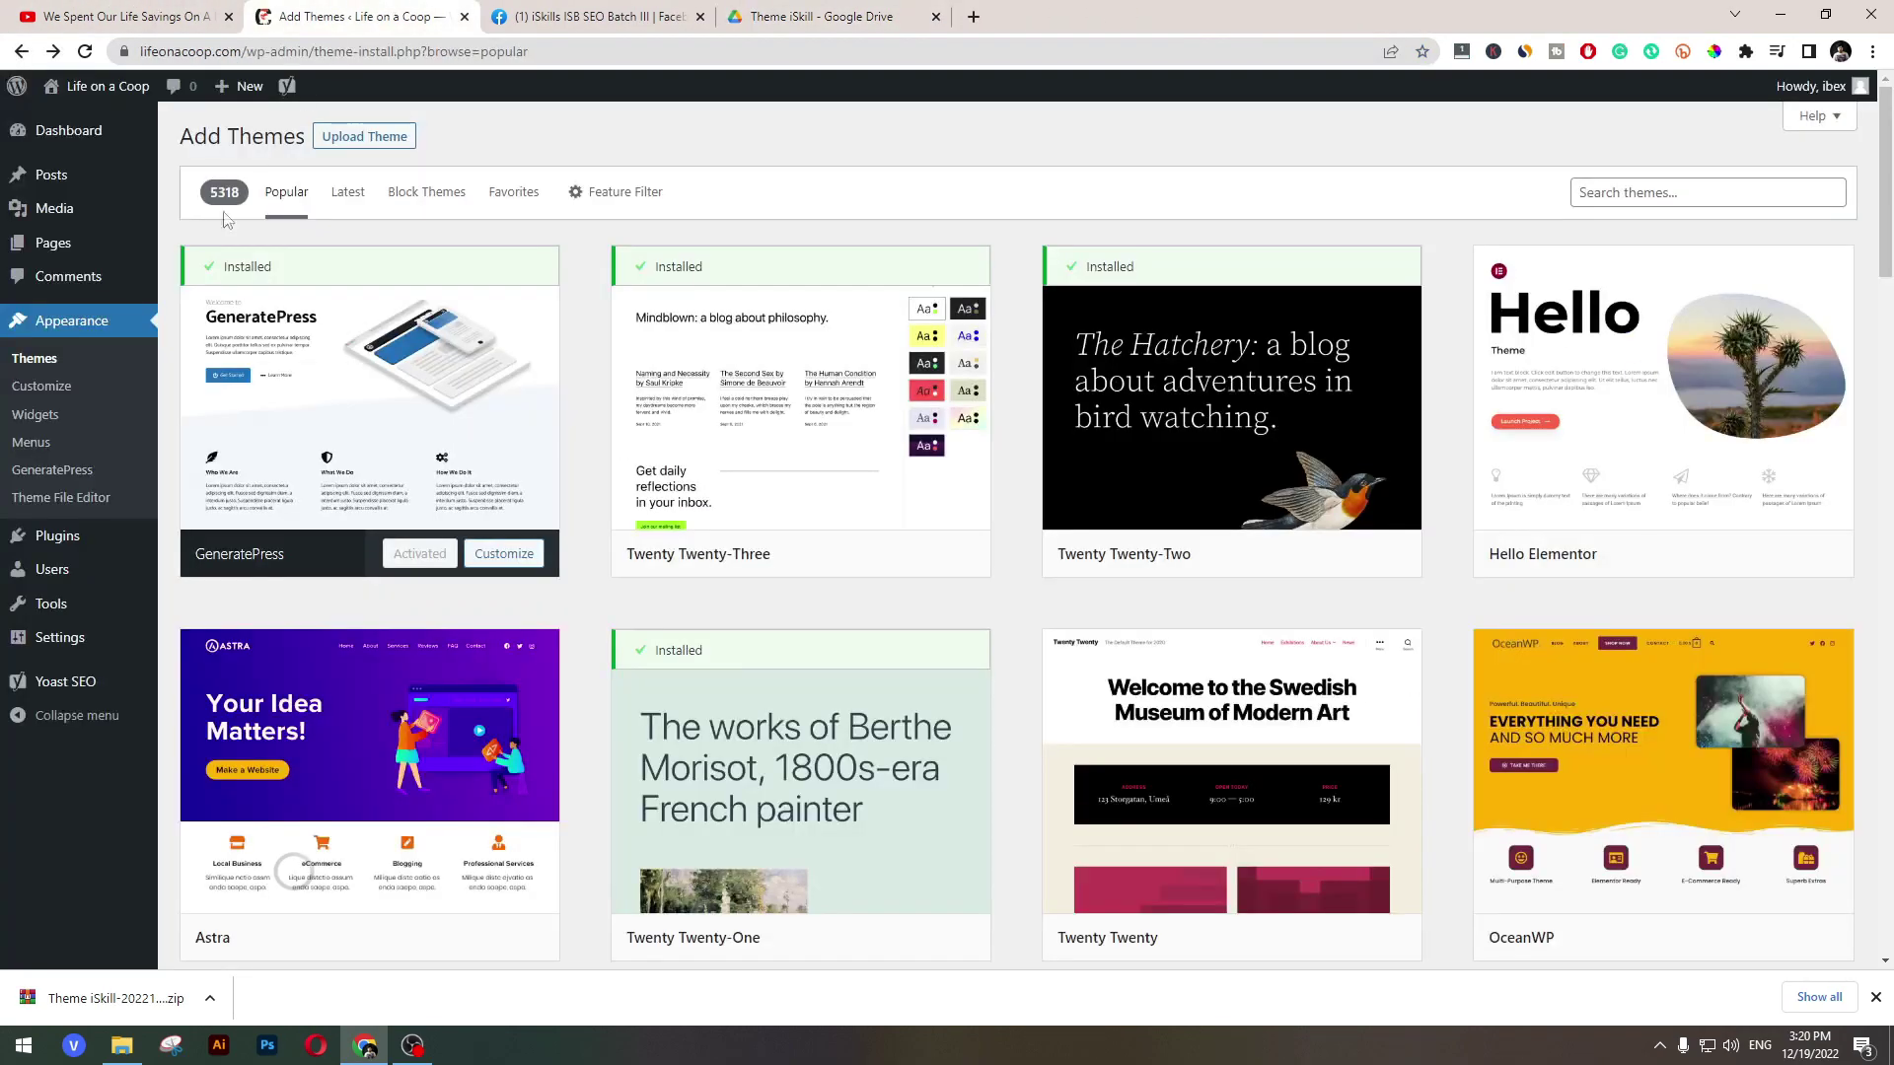
- Reload the WordPress admin page and check the installed themes list for Genesis
mouse_move(79, 118)
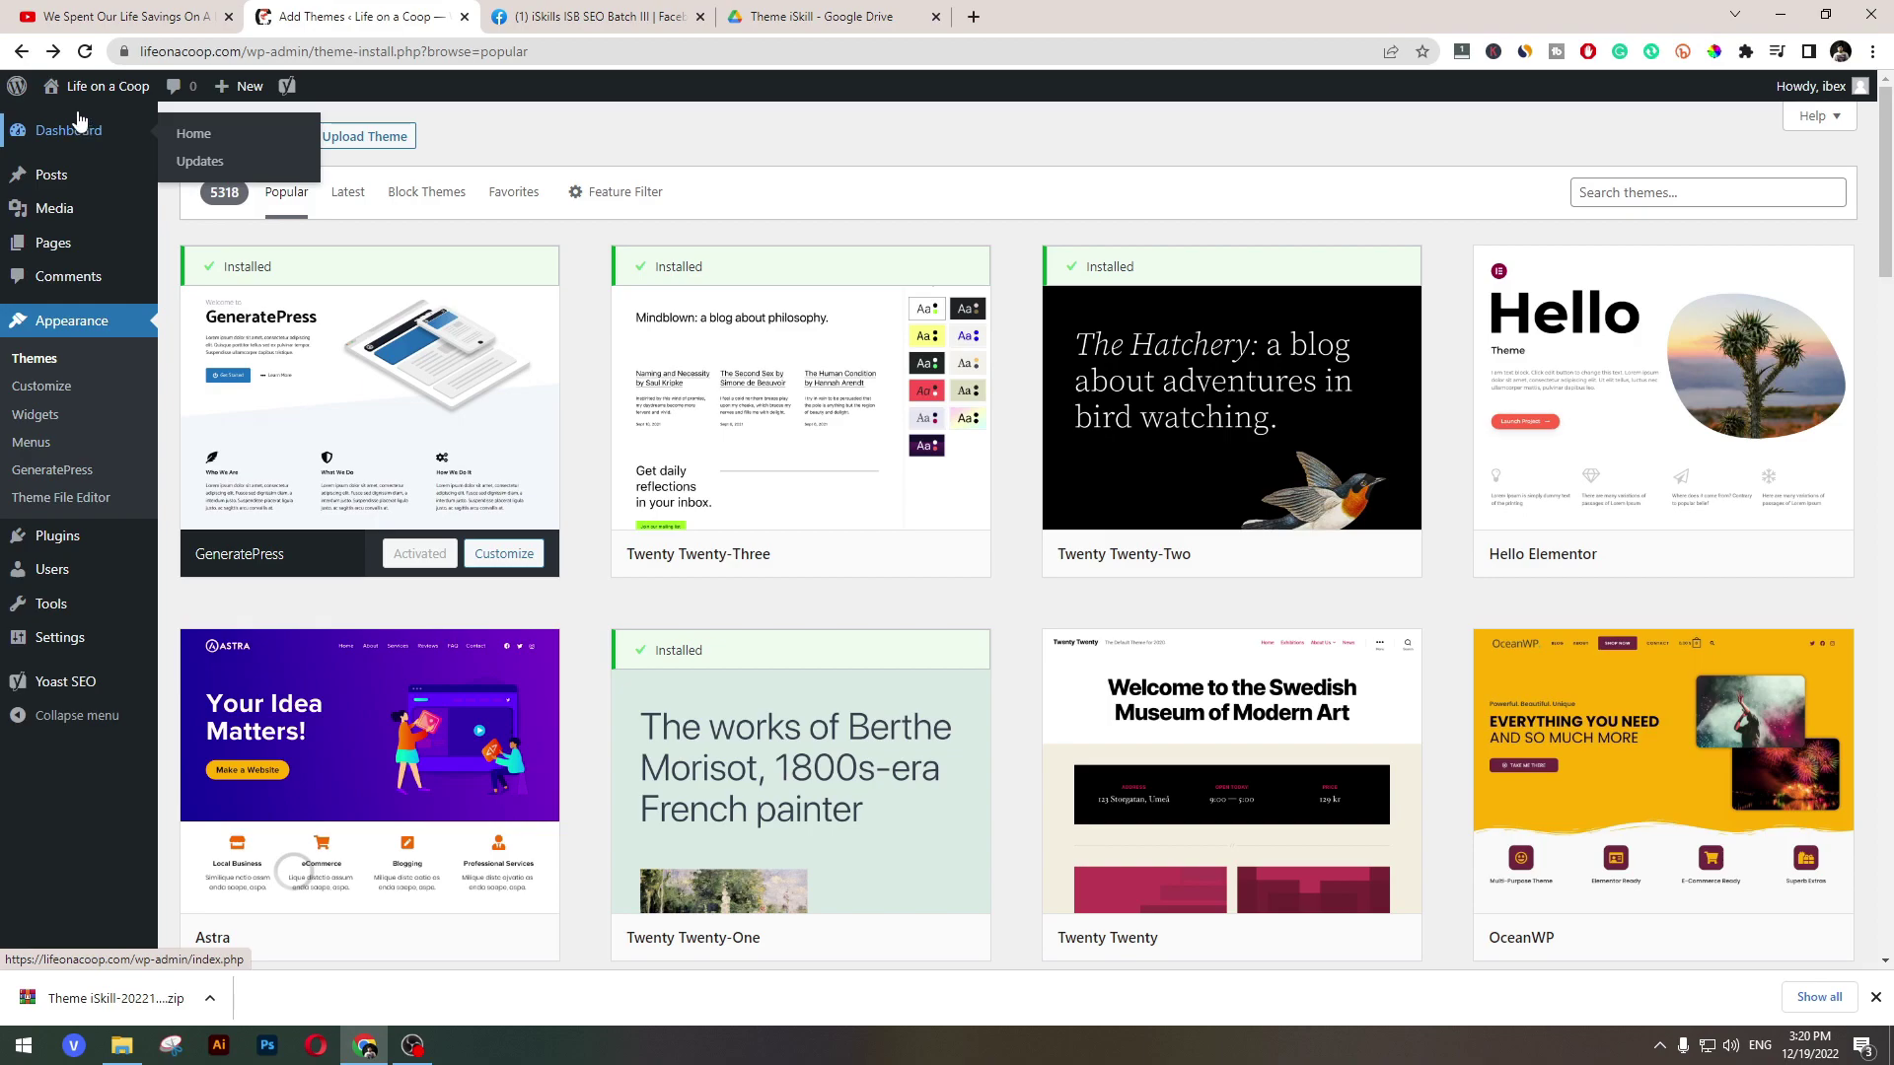
left_click(85, 51)
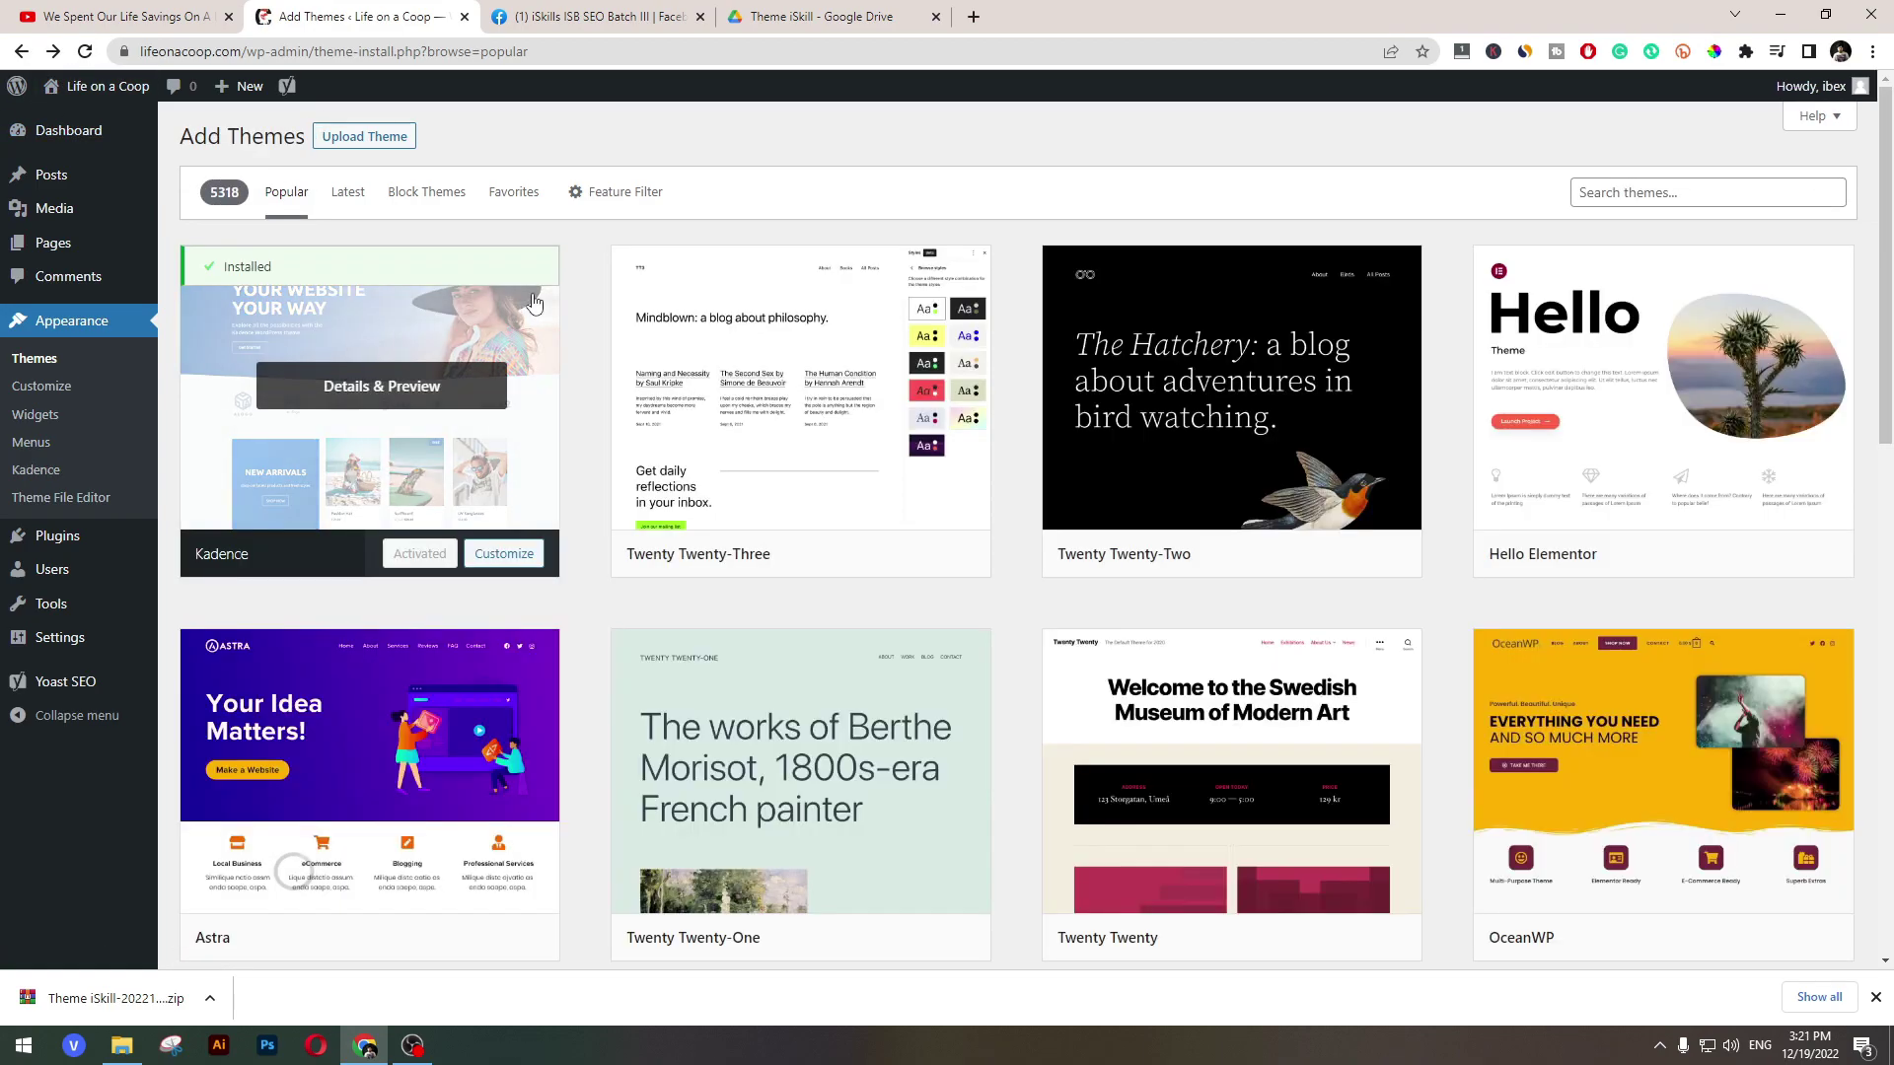
left_click(44, 361)
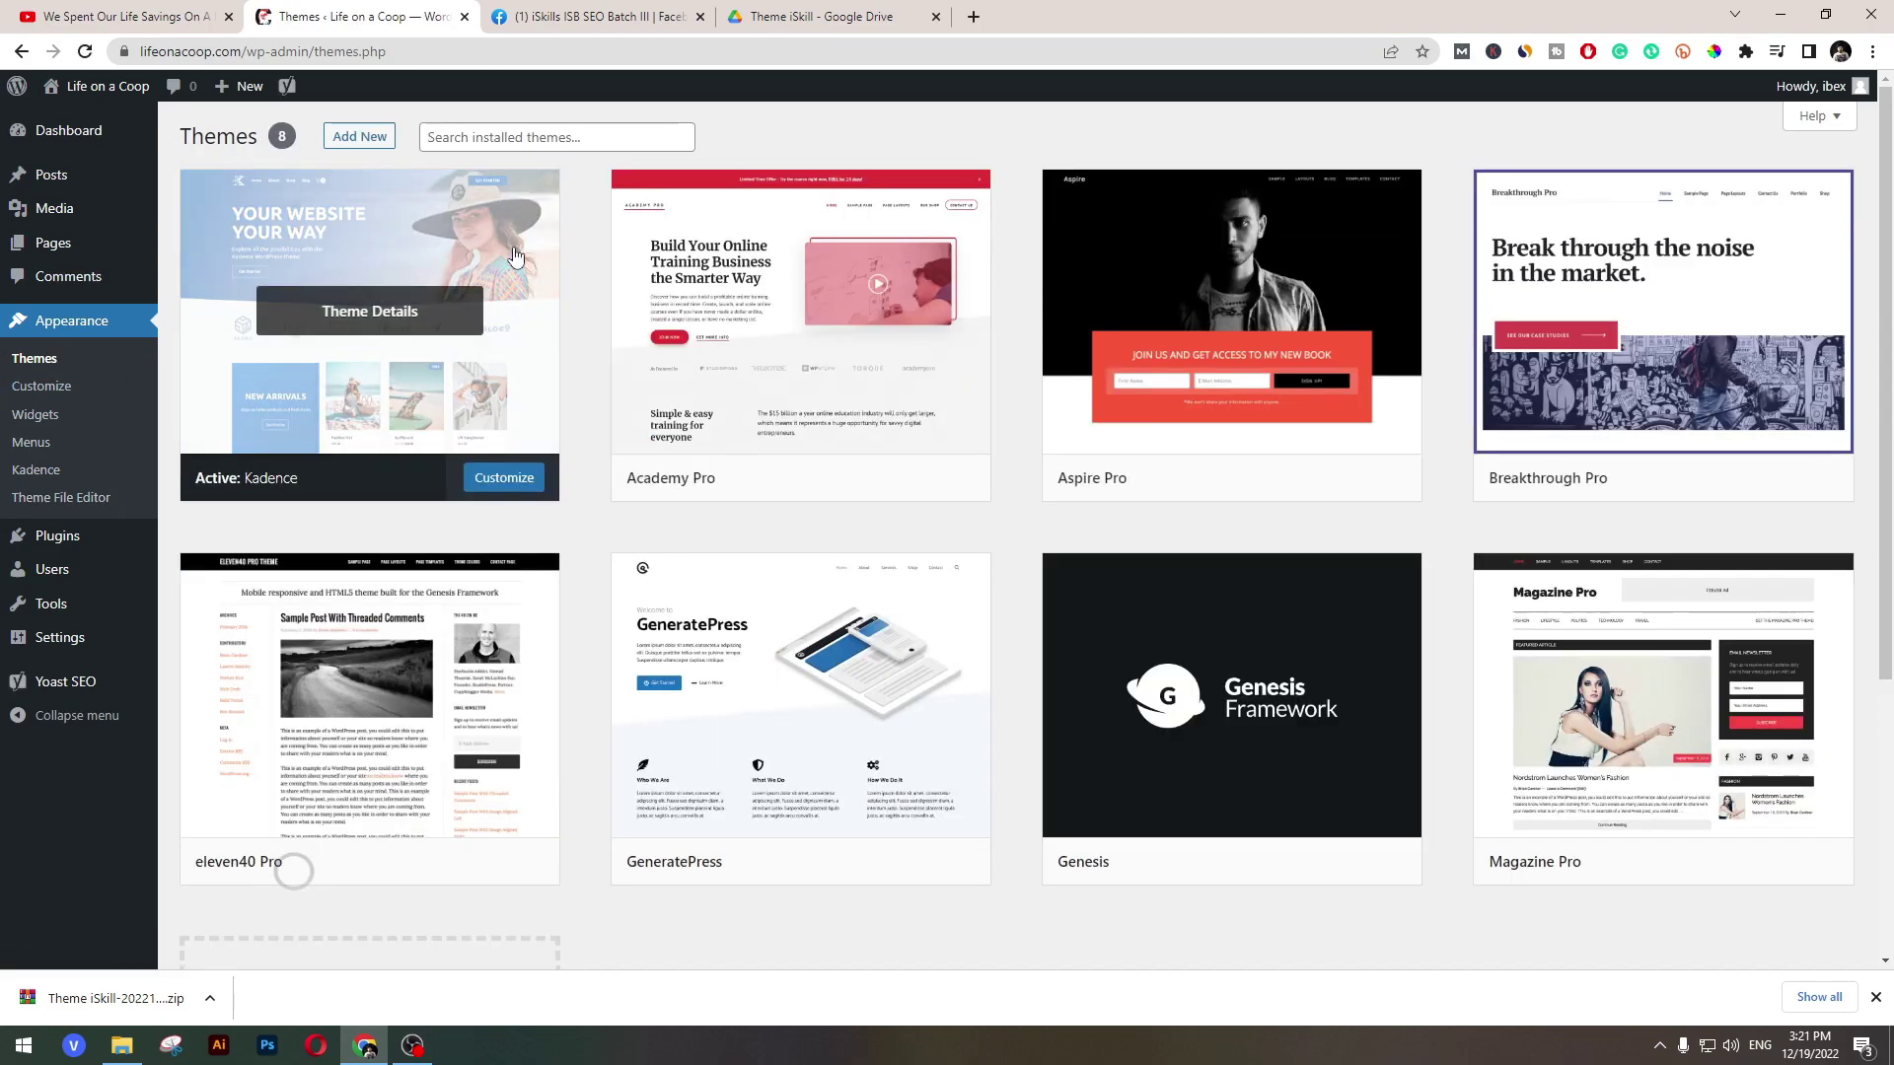
scroll(1174, 661, "down", 3)
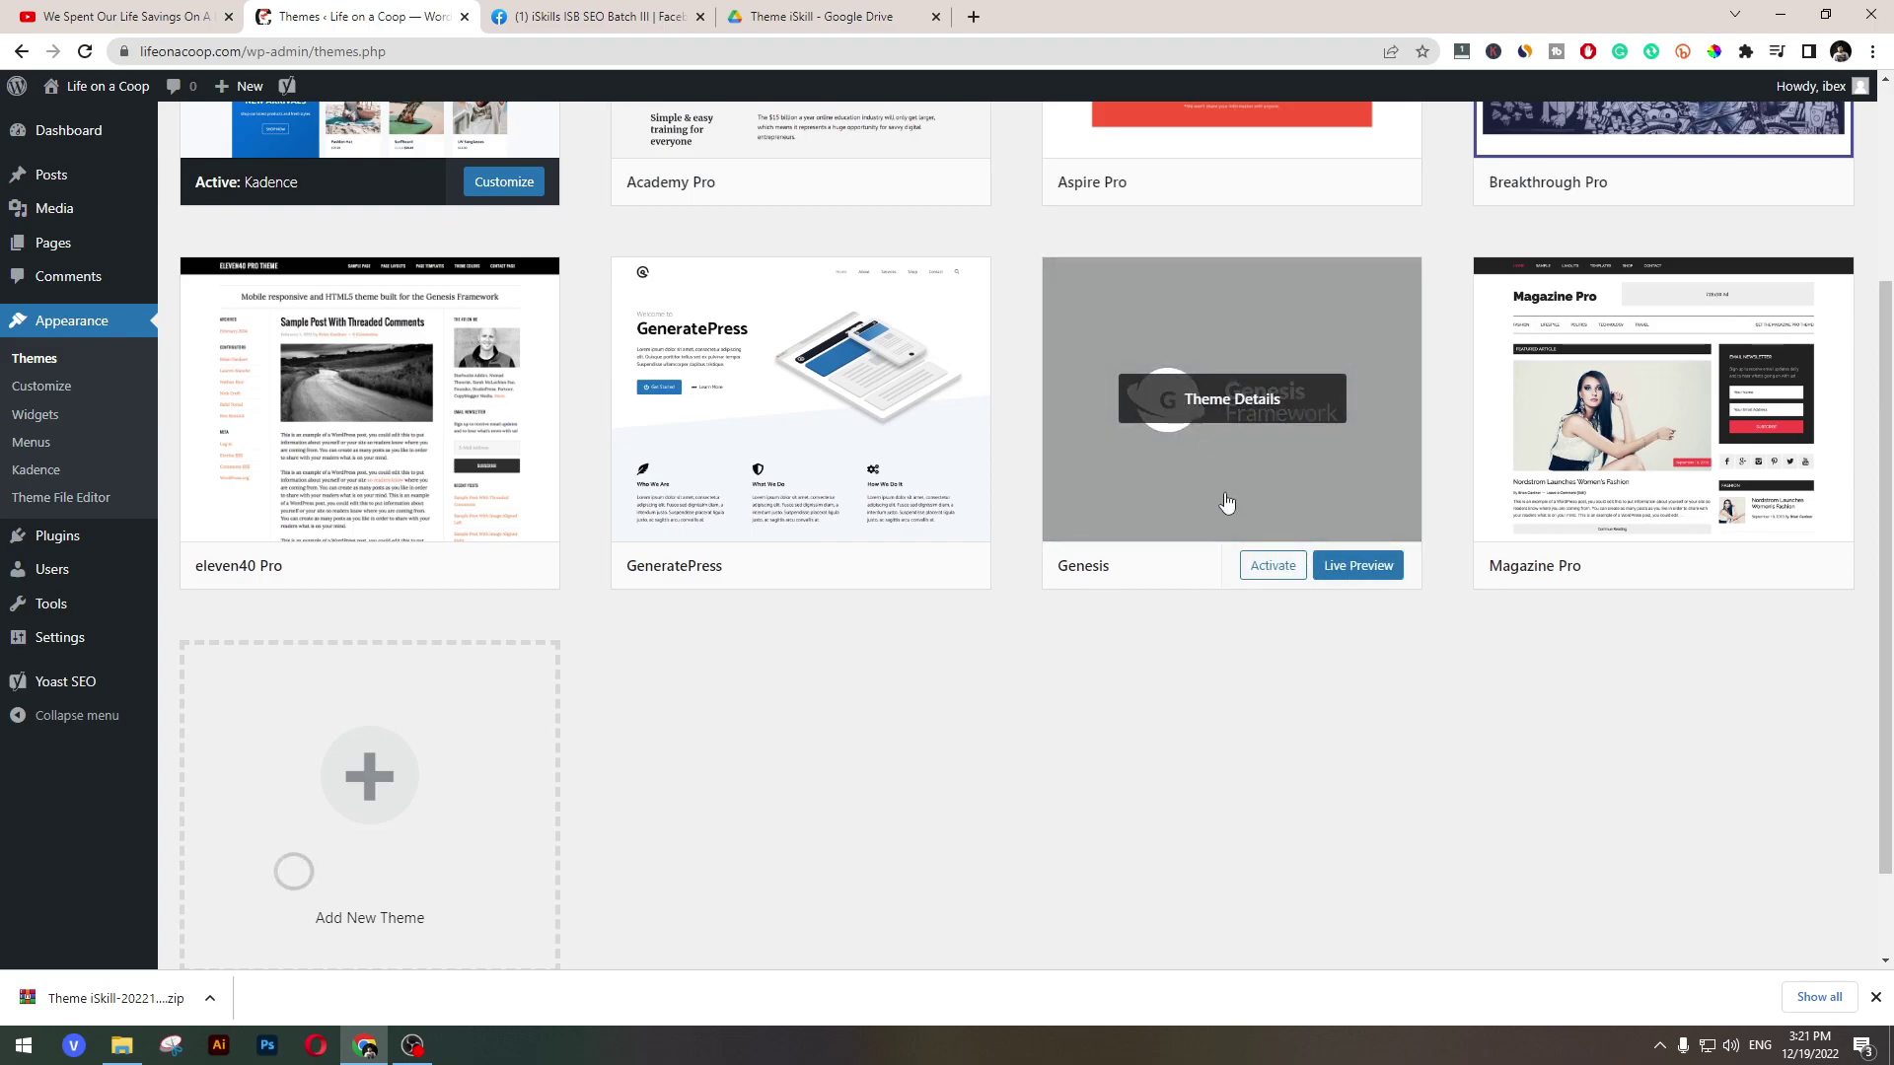
scroll(1133, 723, "up", 3)
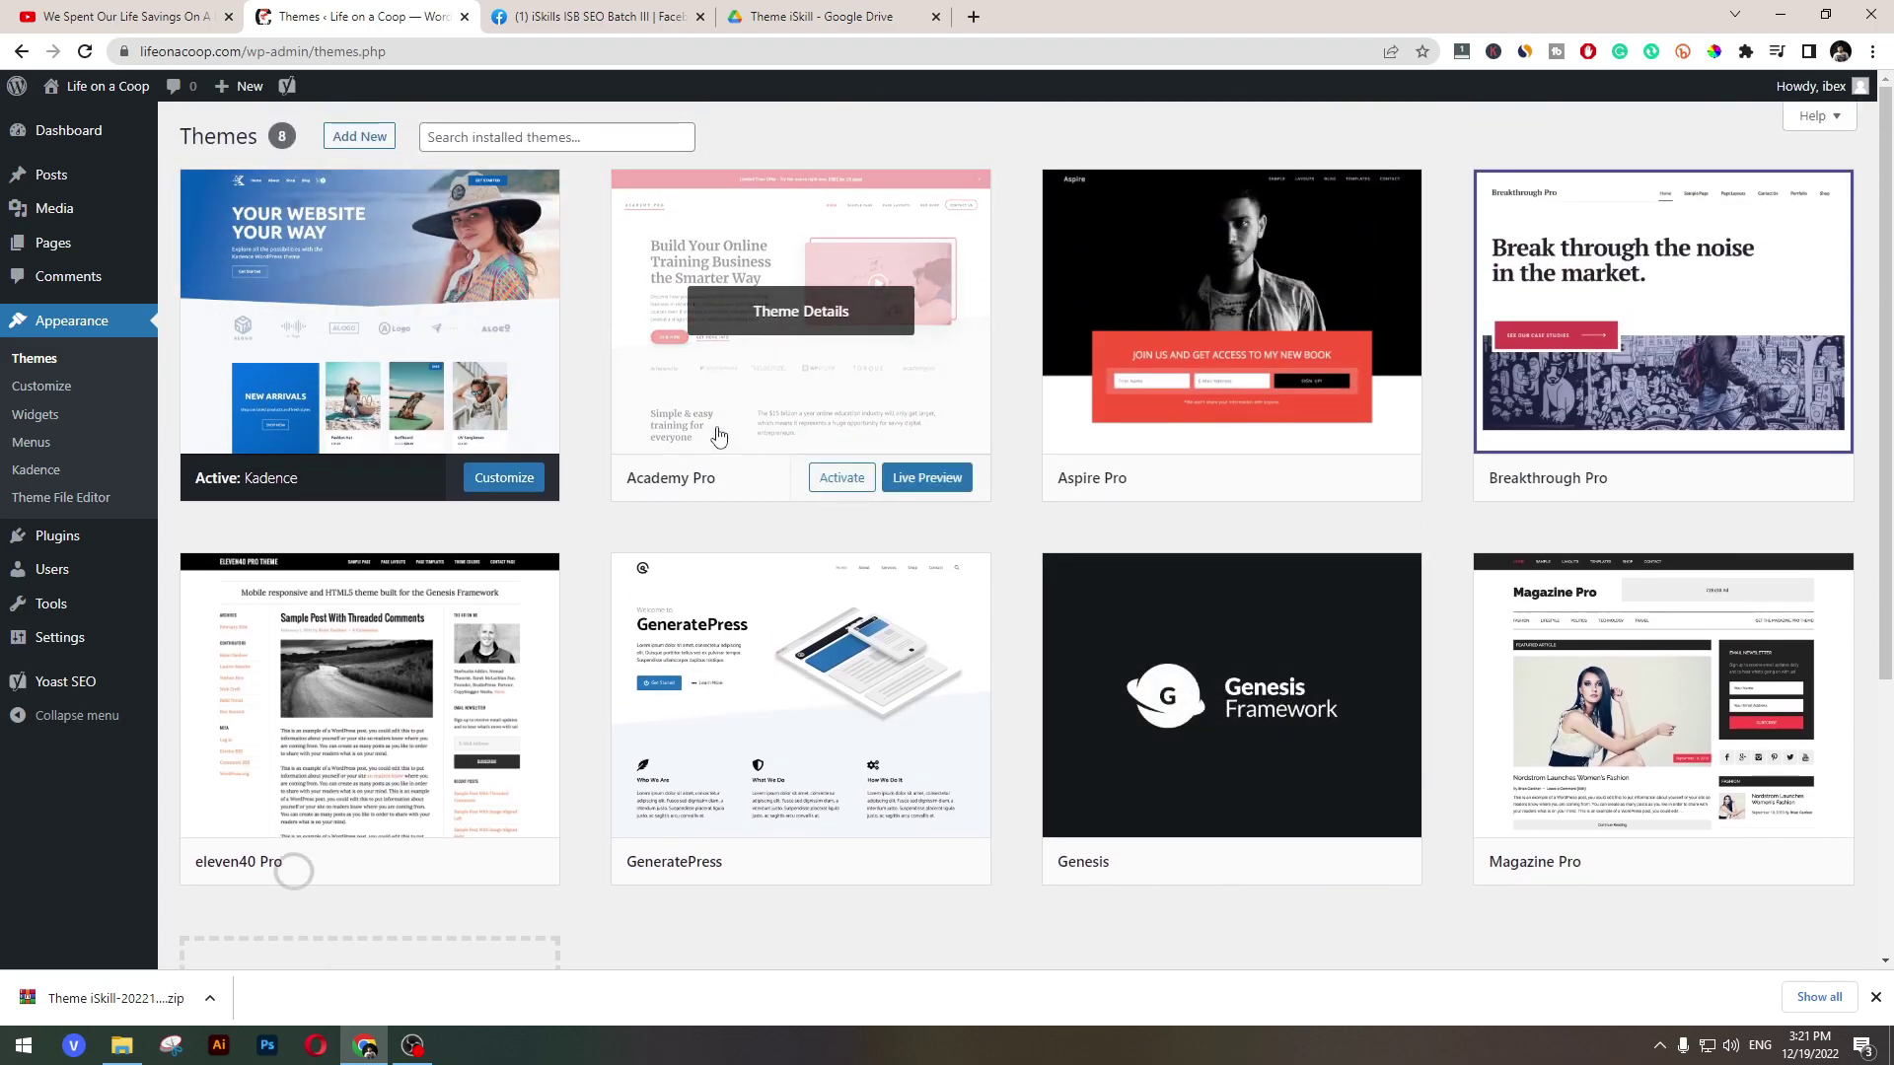
left_click(359, 137)
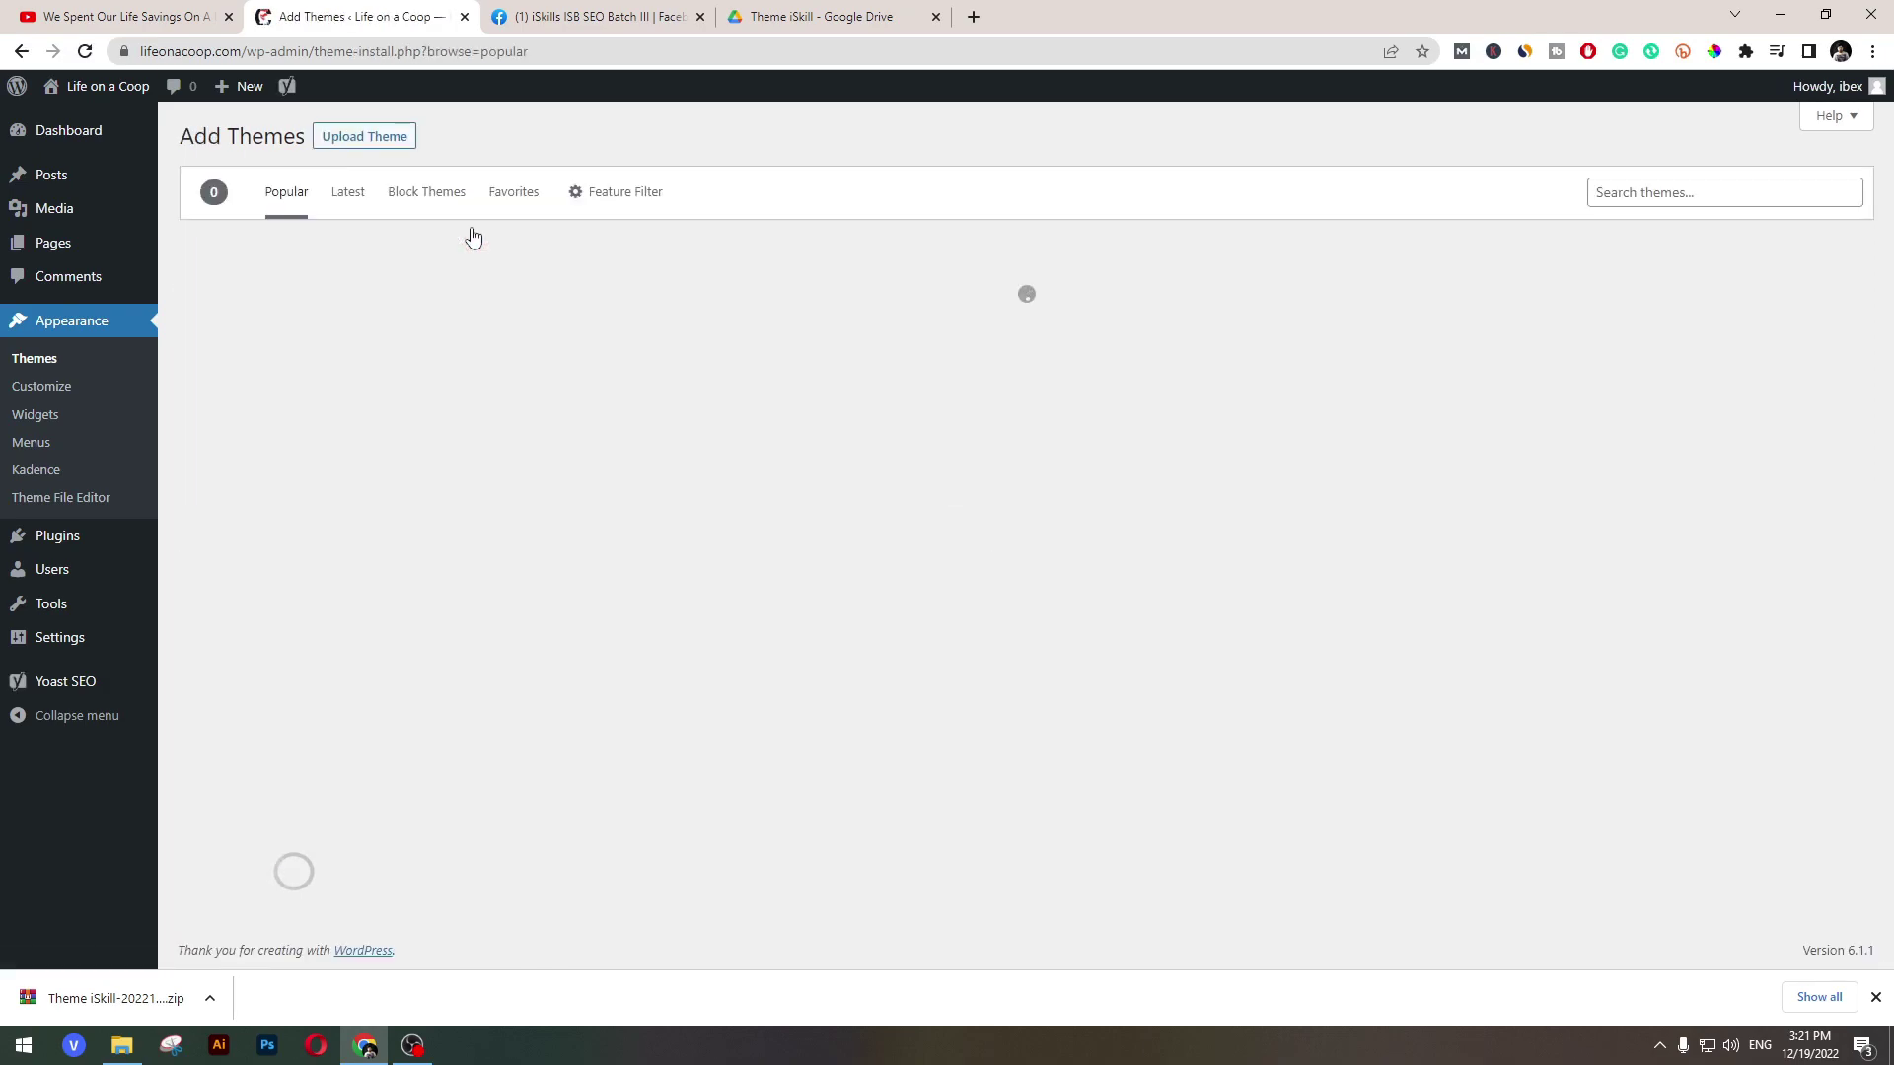
left_click(398, 145)
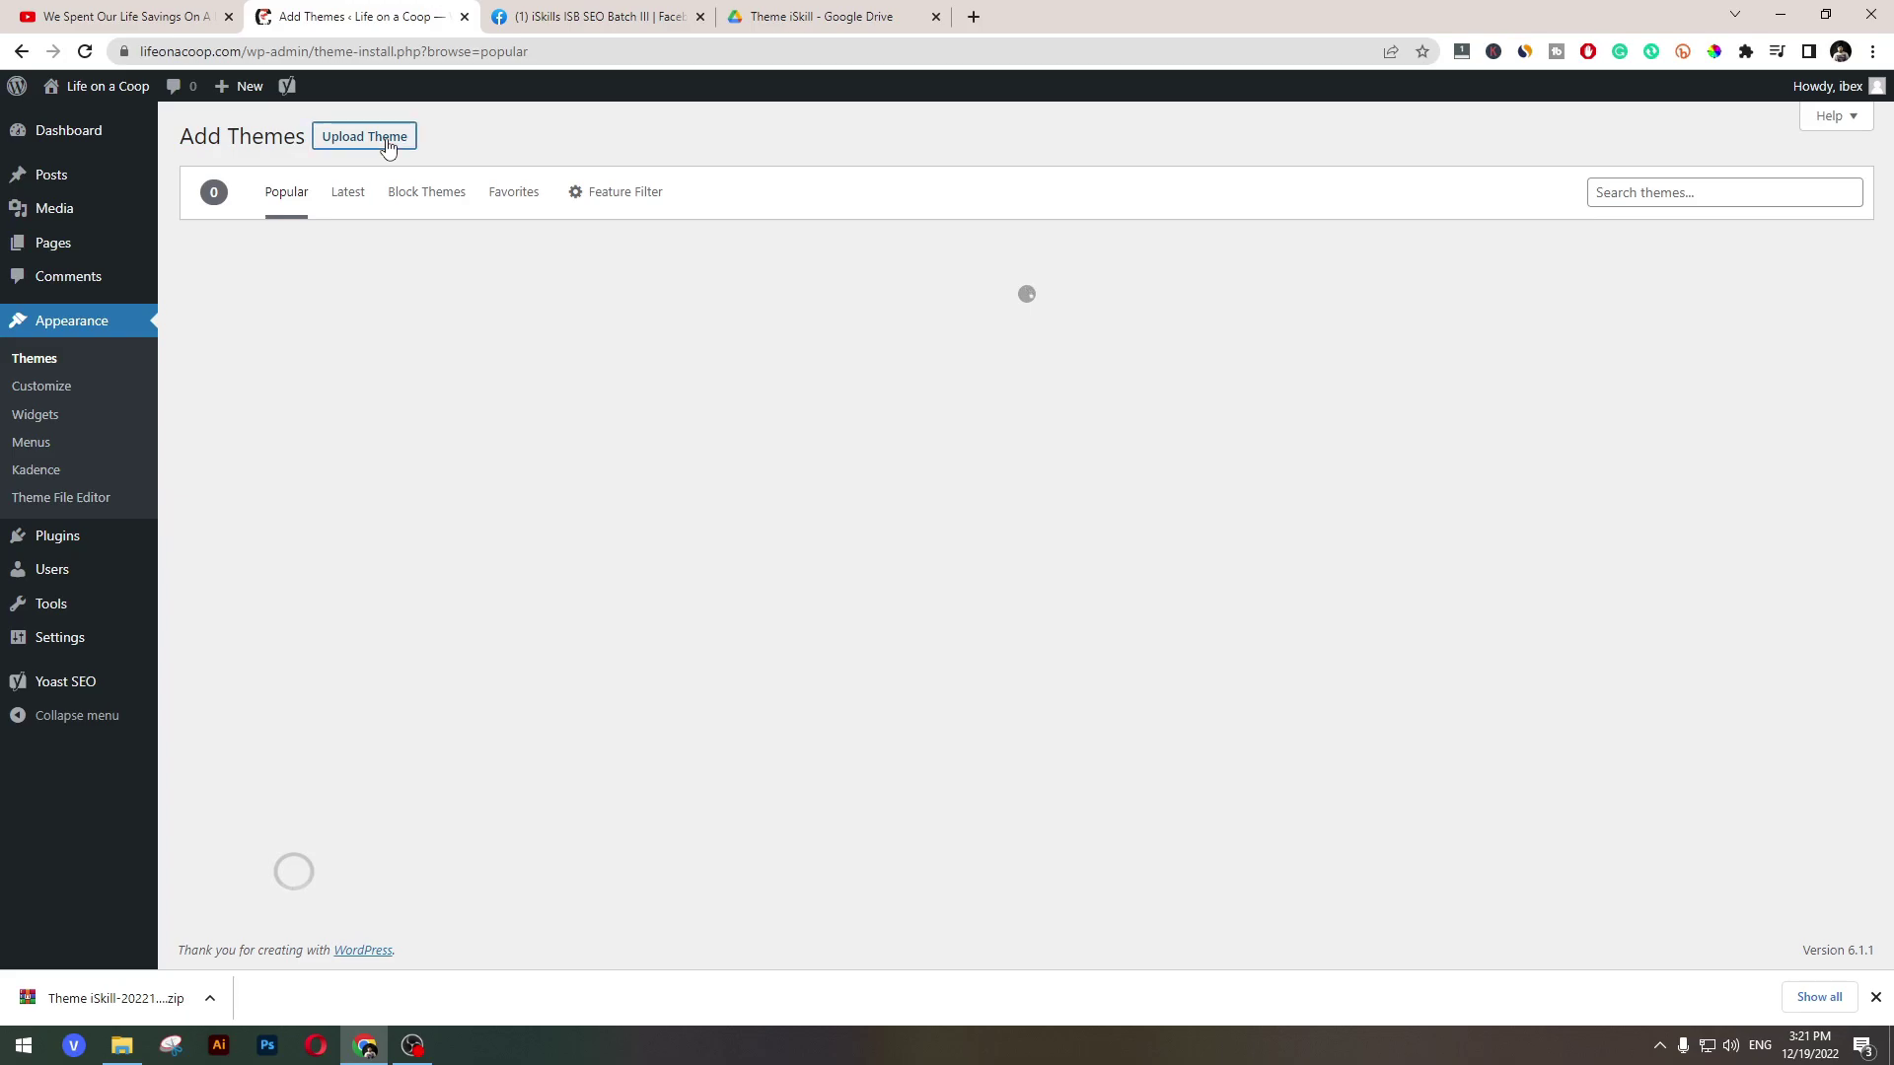
left_click(910, 312)
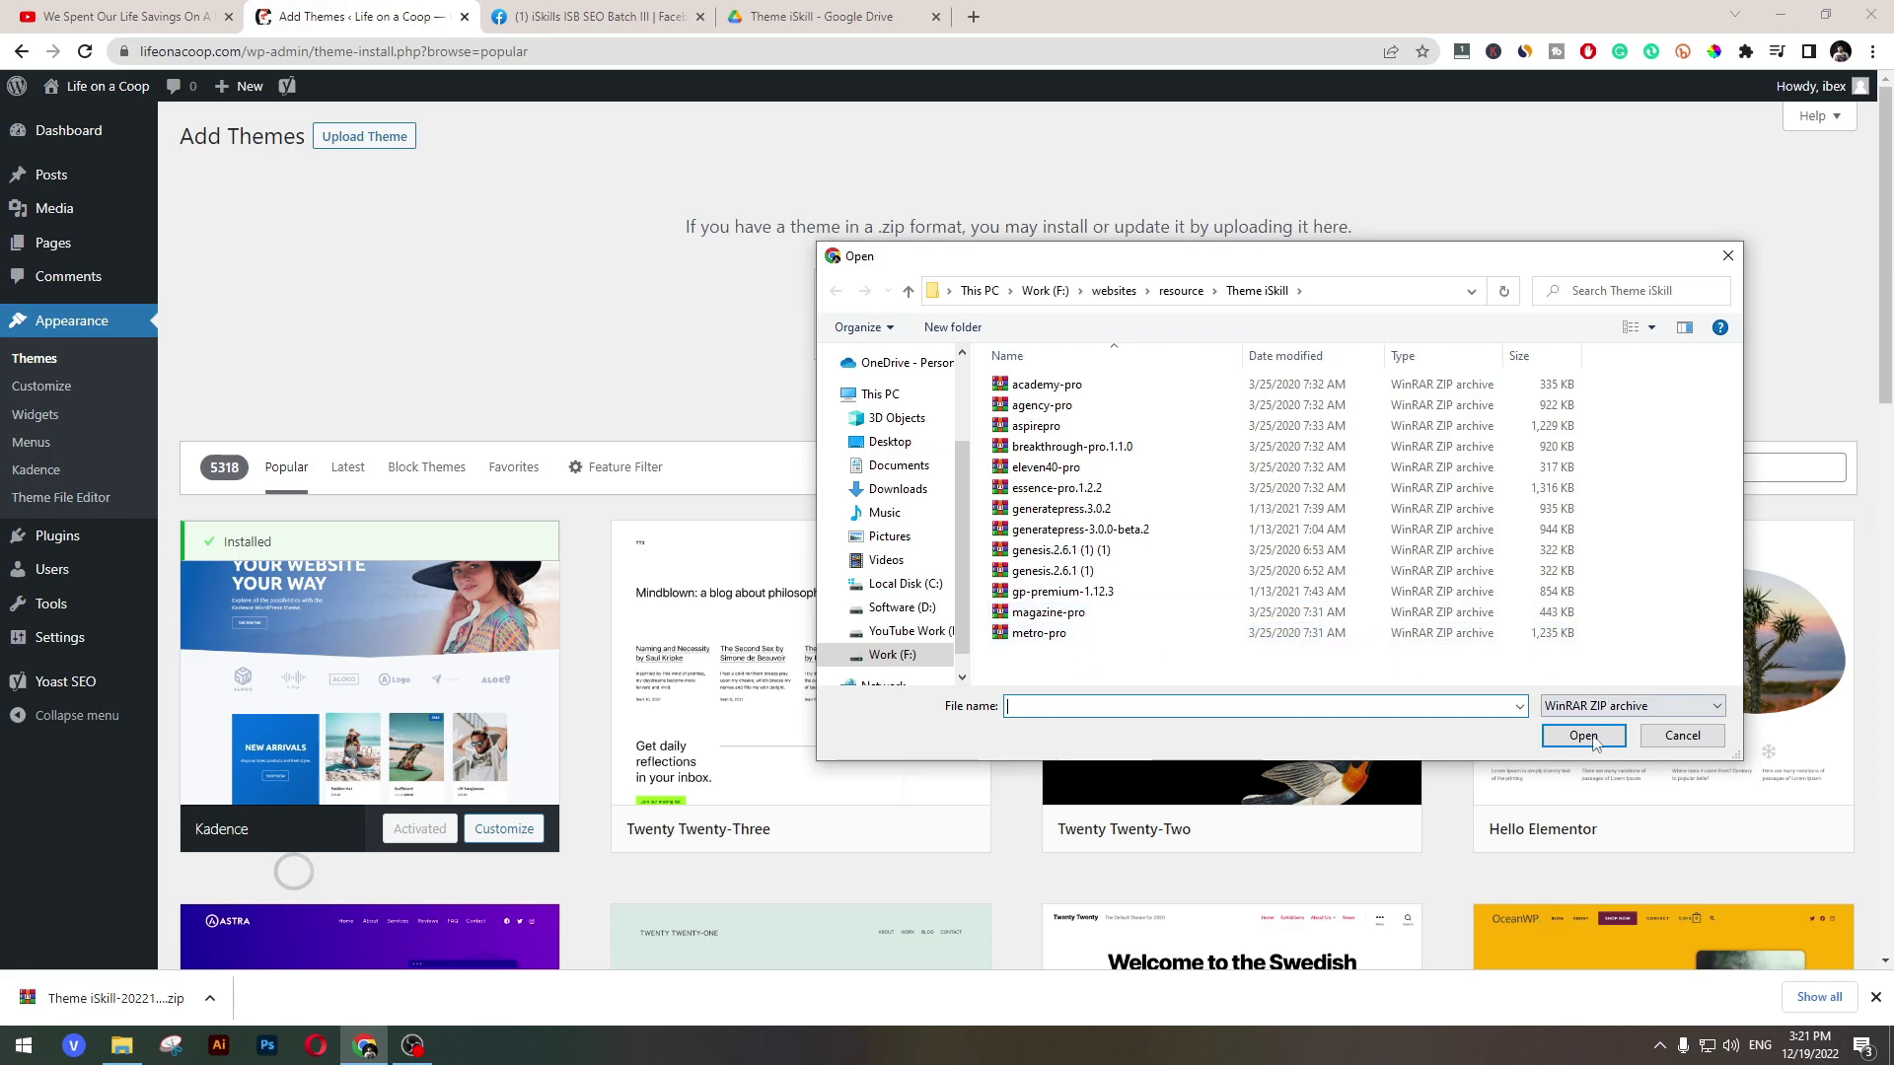
left_click(1682, 736)
- Return to the installed themes list and activate the Magazine Pro theme
left_click(49, 370)
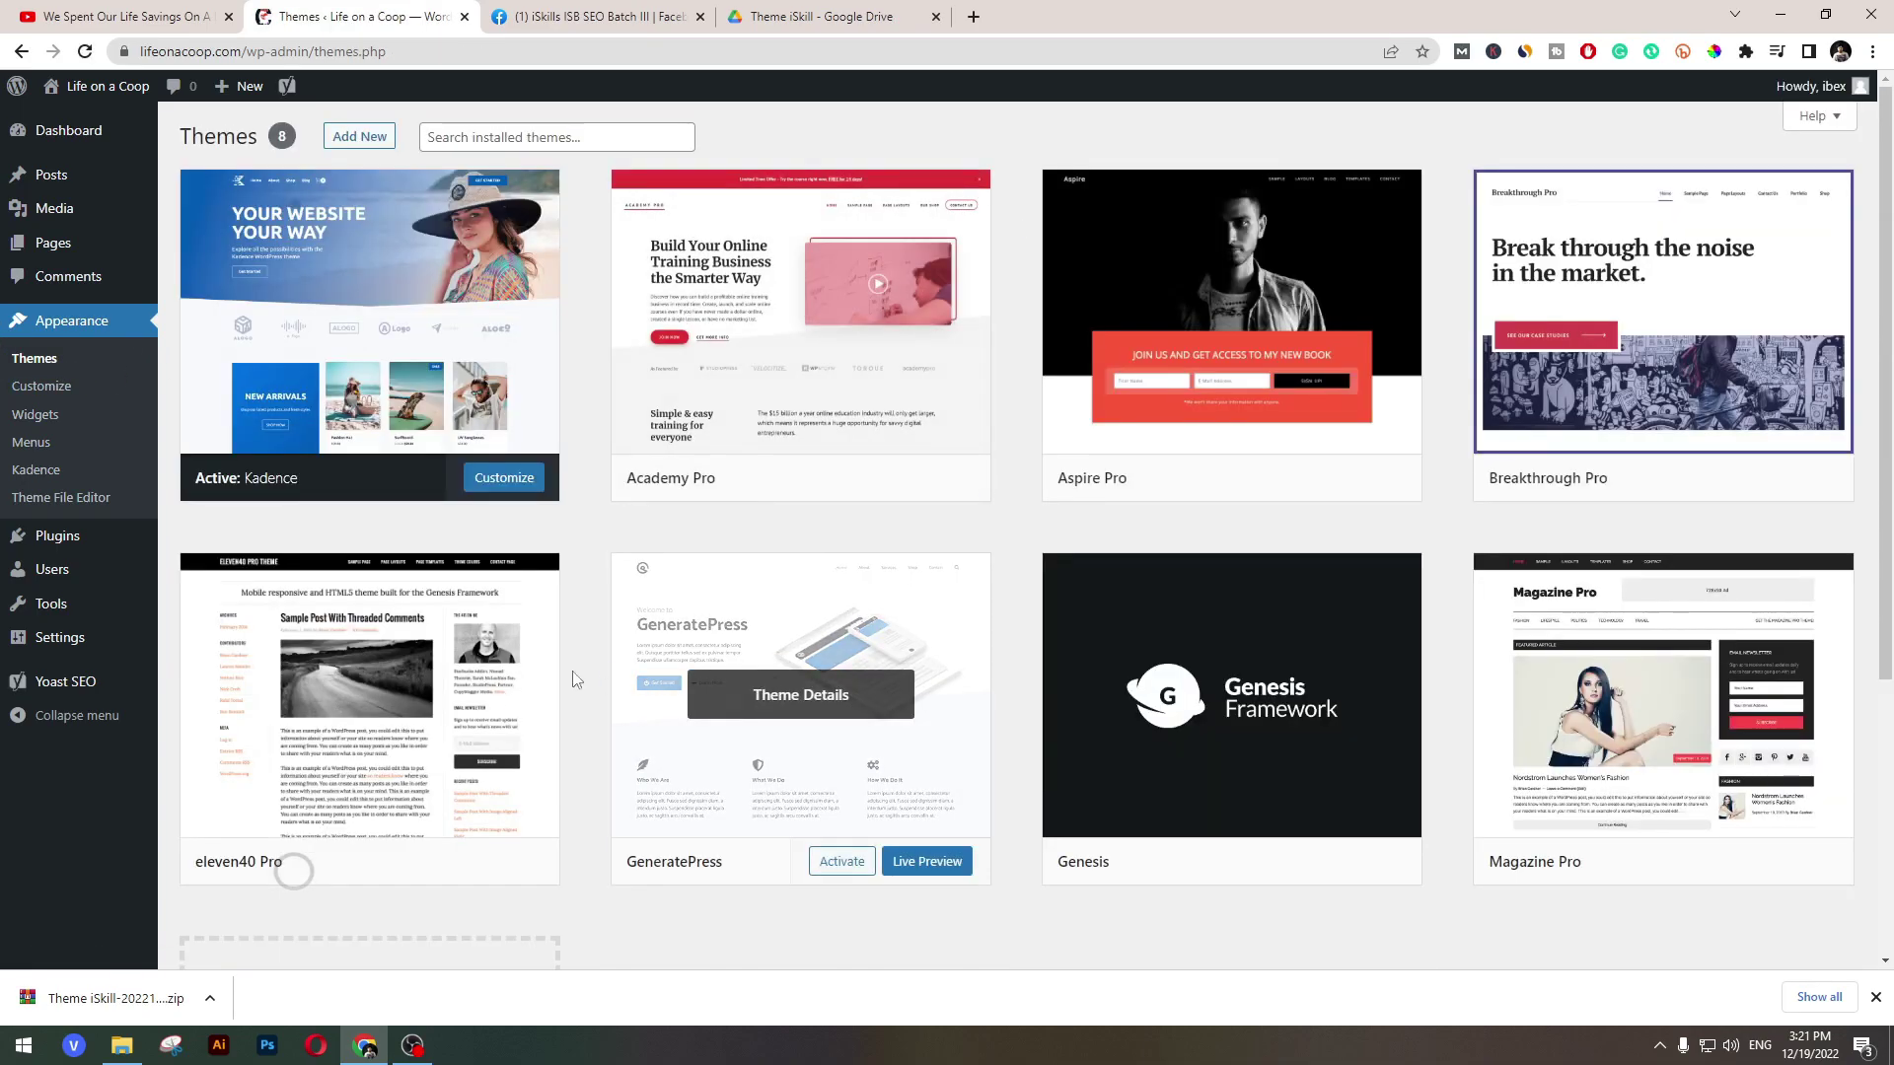
scroll(570, 671, "down", 1)
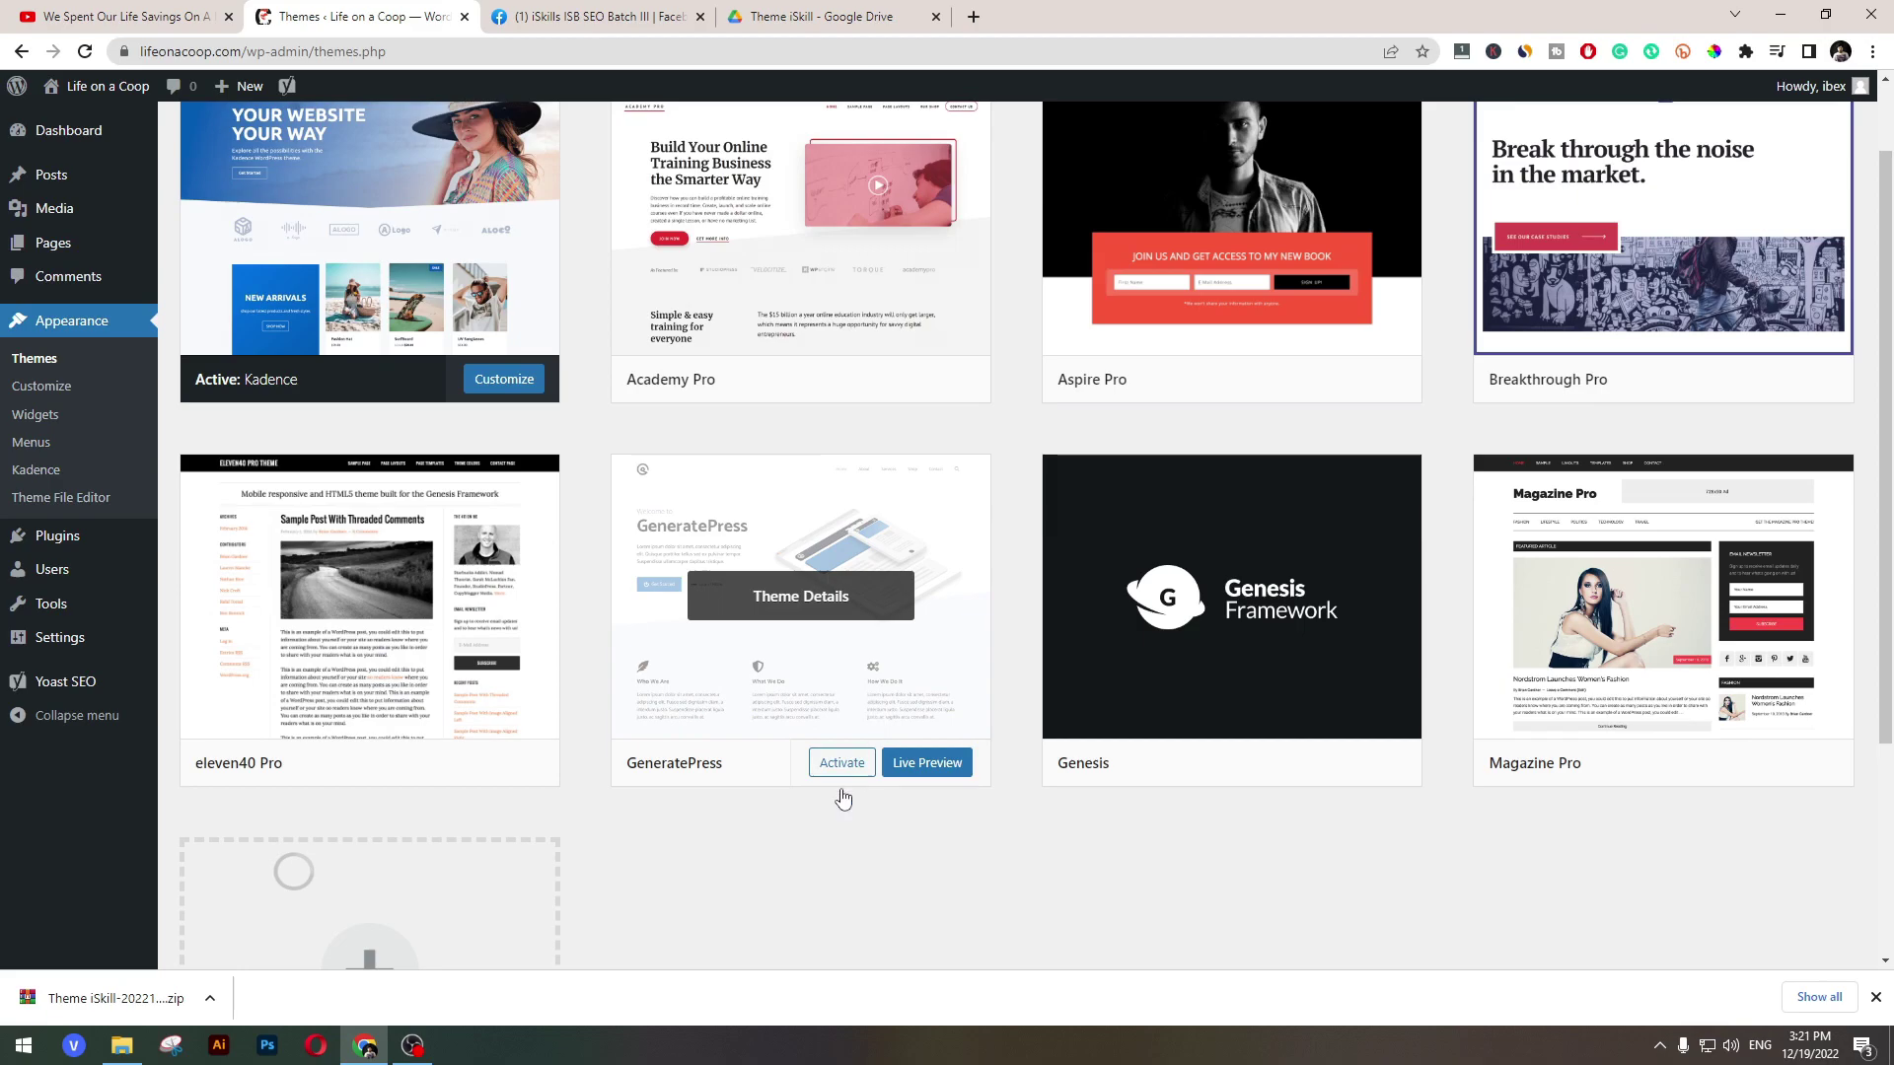
scroll(1501, 879, "down", 1)
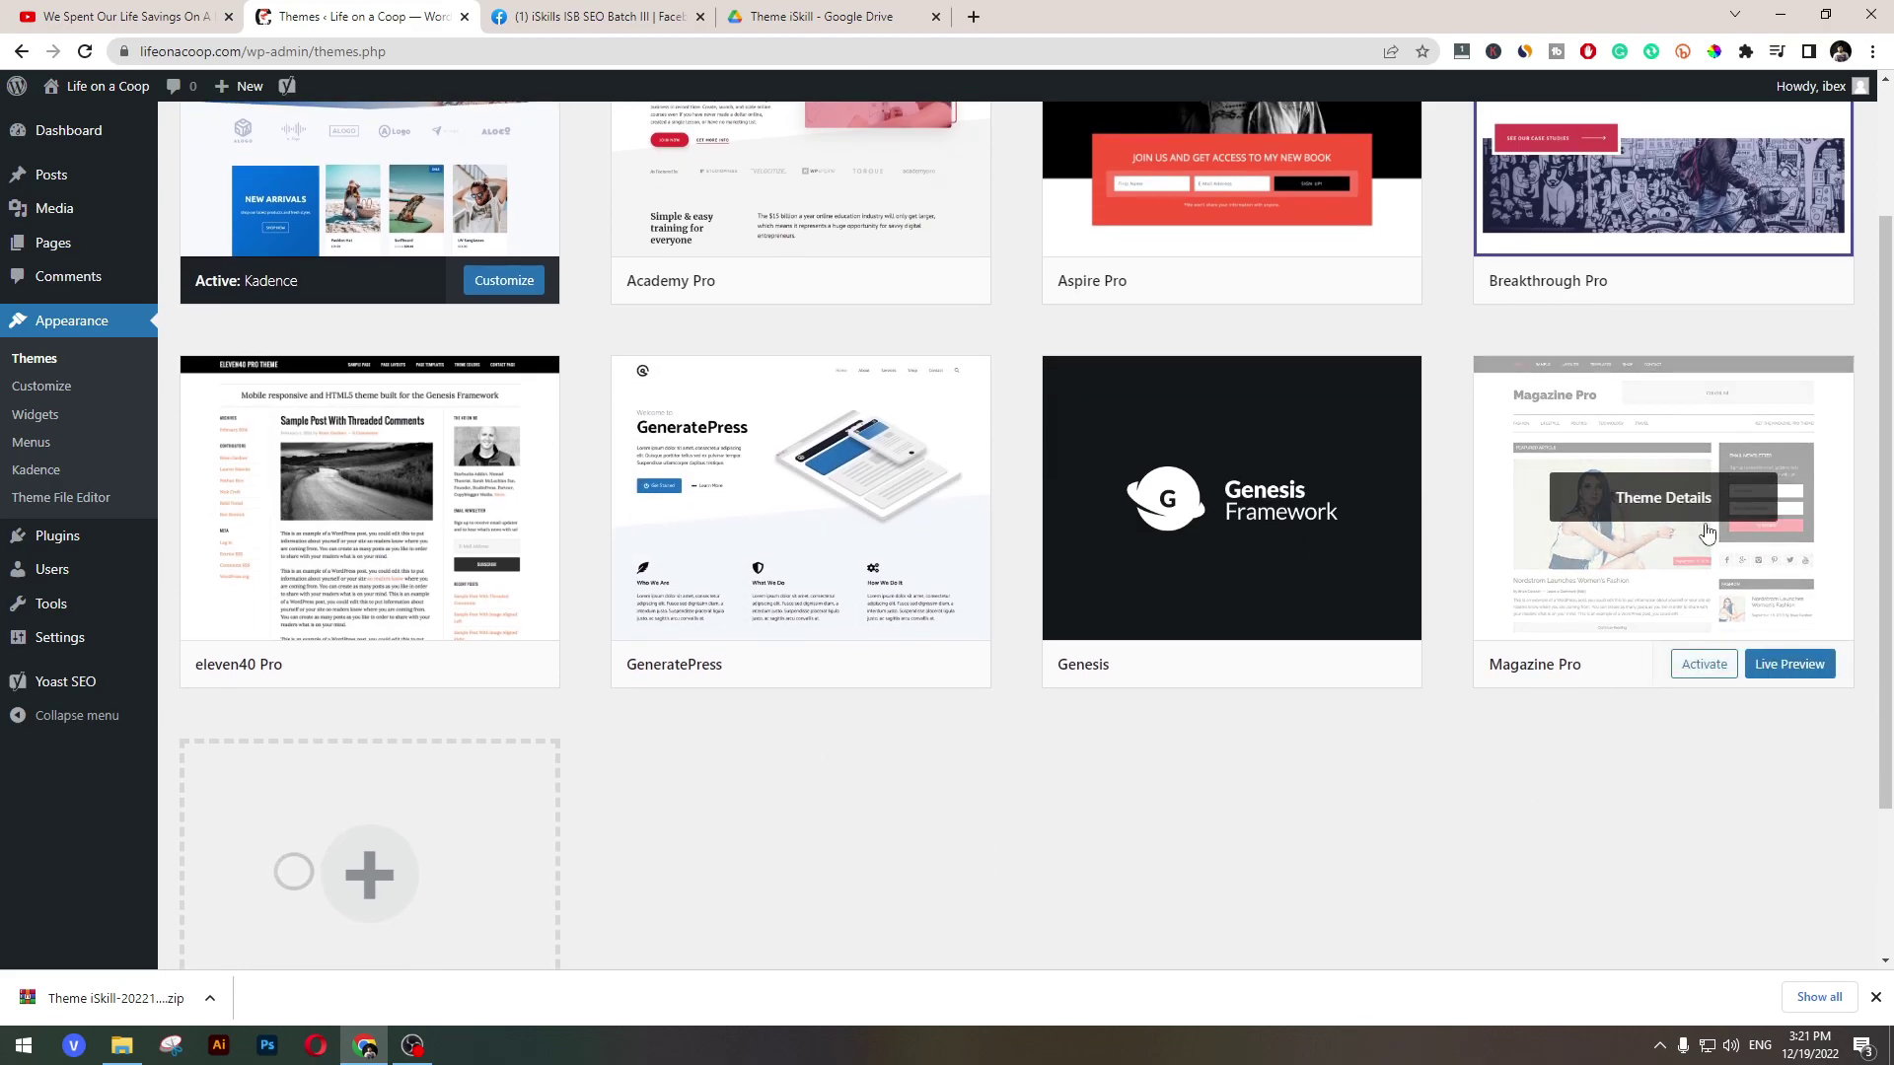
left_click(1701, 667)
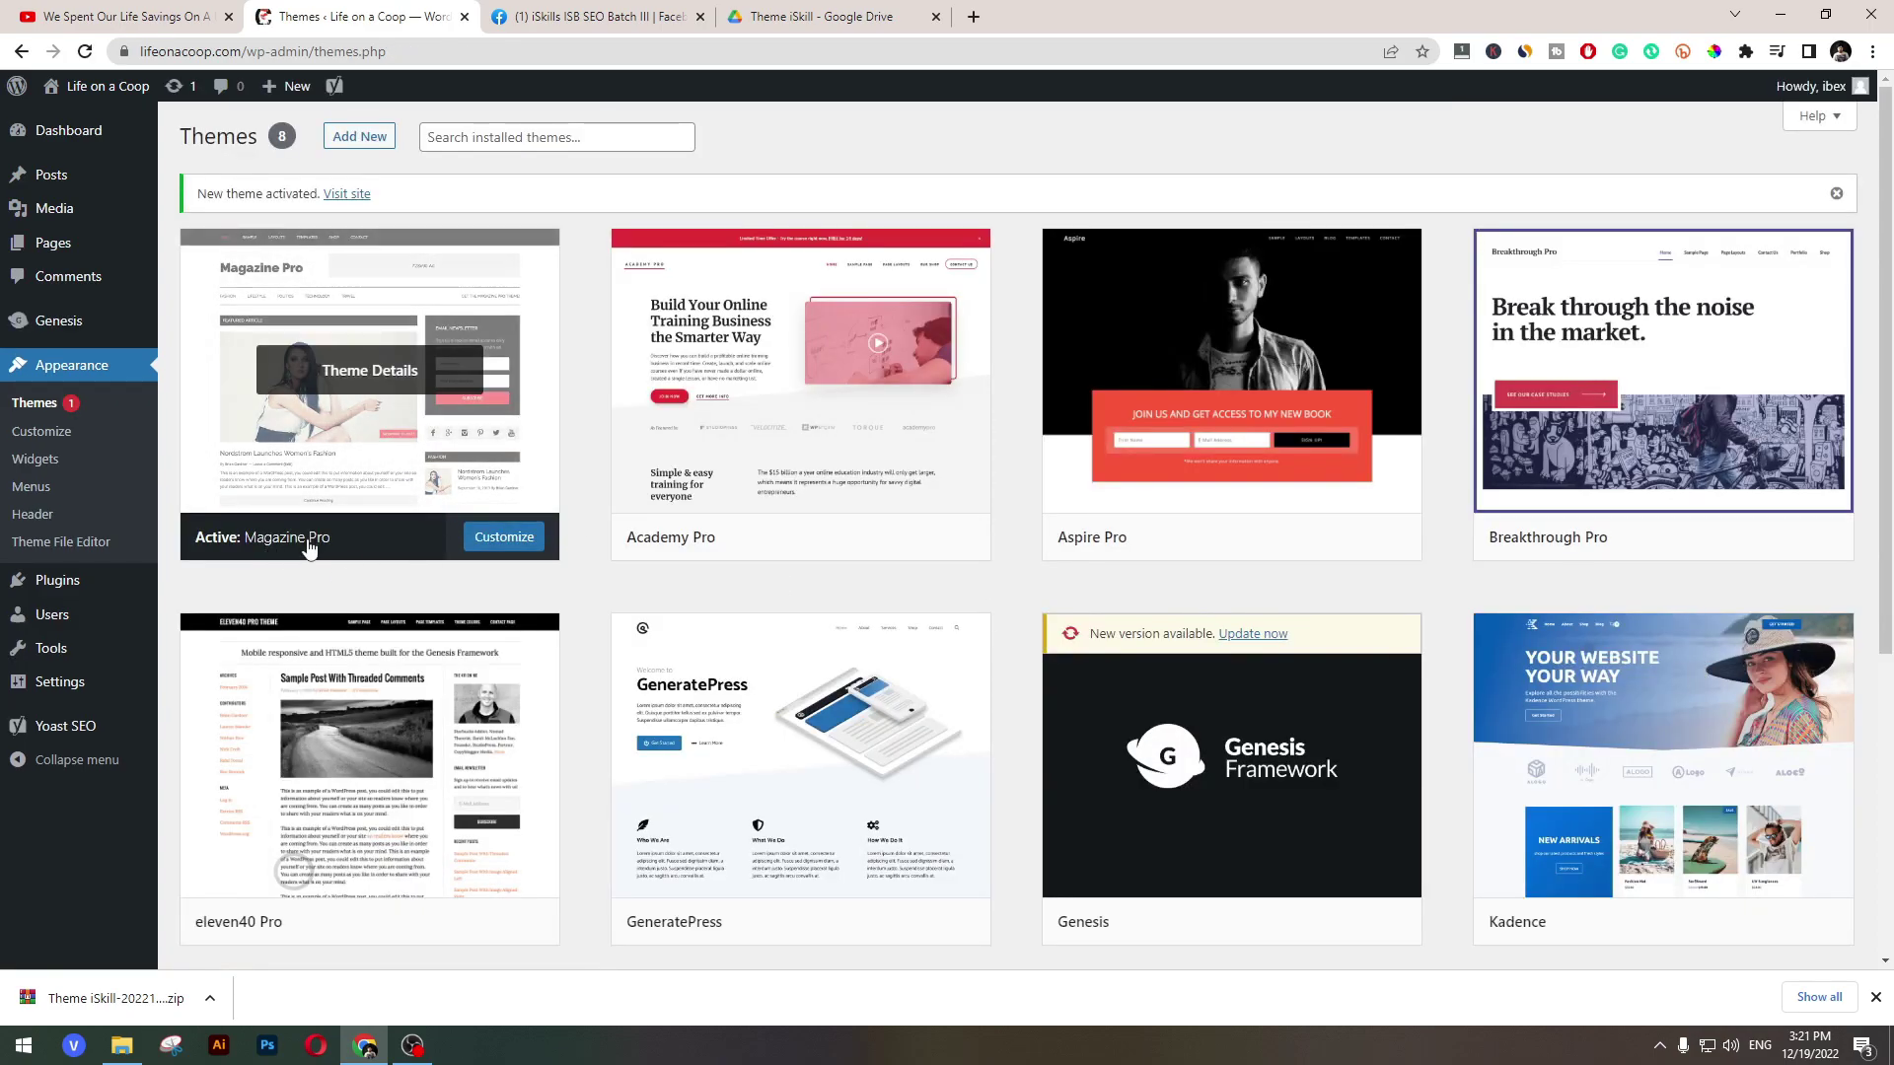
- Open the live site in a new tab to view it with the newly activated theme
right_click(346, 194)
left_click(419, 209)
left_click(587, 12)
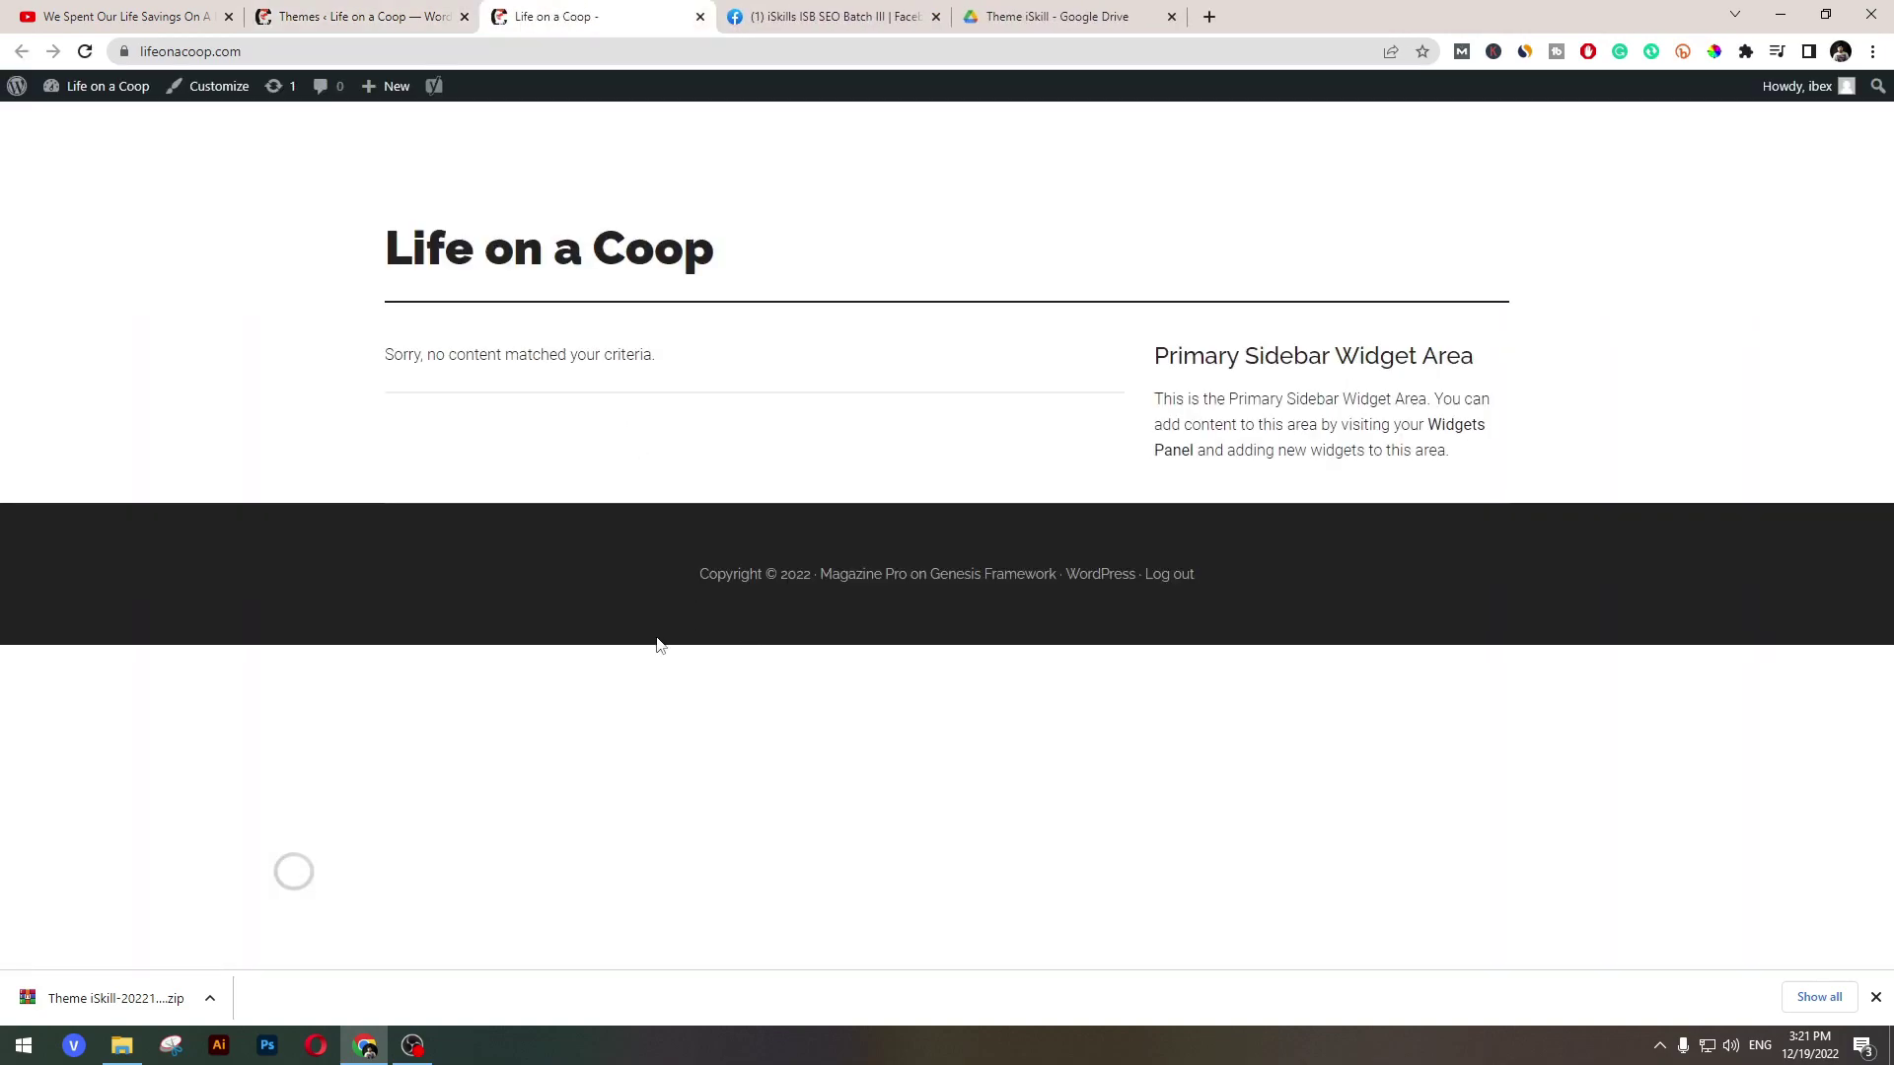